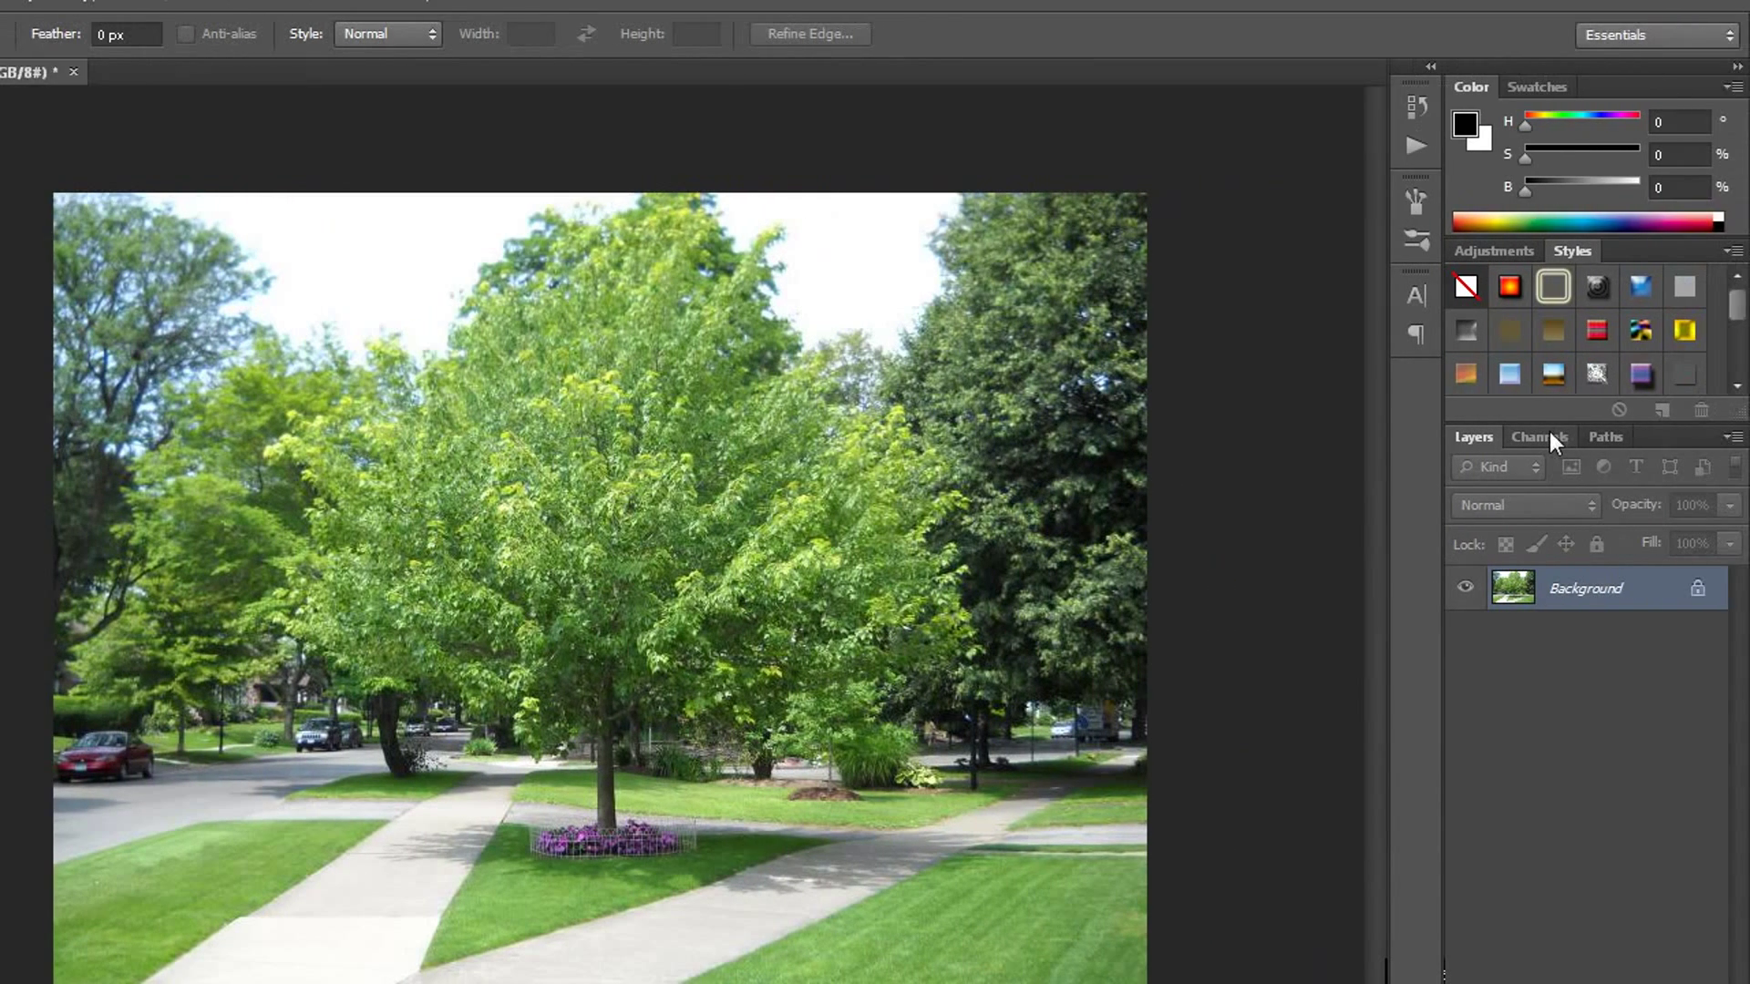
# - Load the Green channel as a selection, invert it, and return to the Layers panel
pyautogui.click(1549, 437)
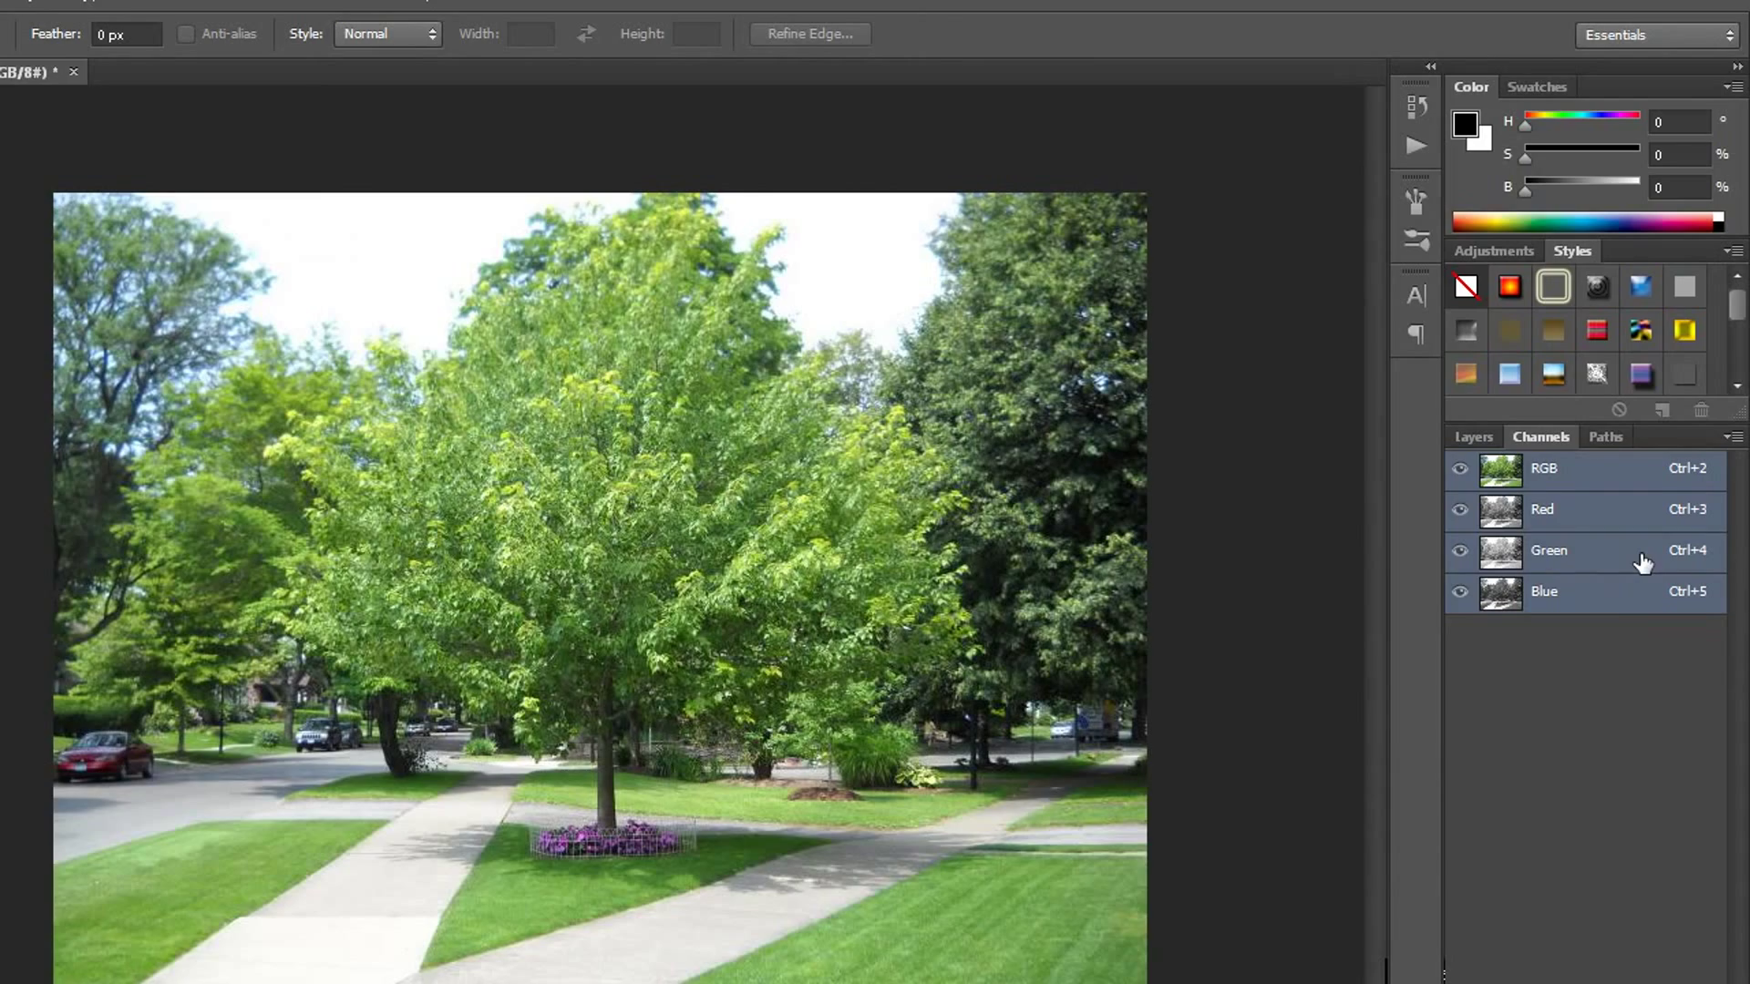
pyautogui.click(1643, 563)
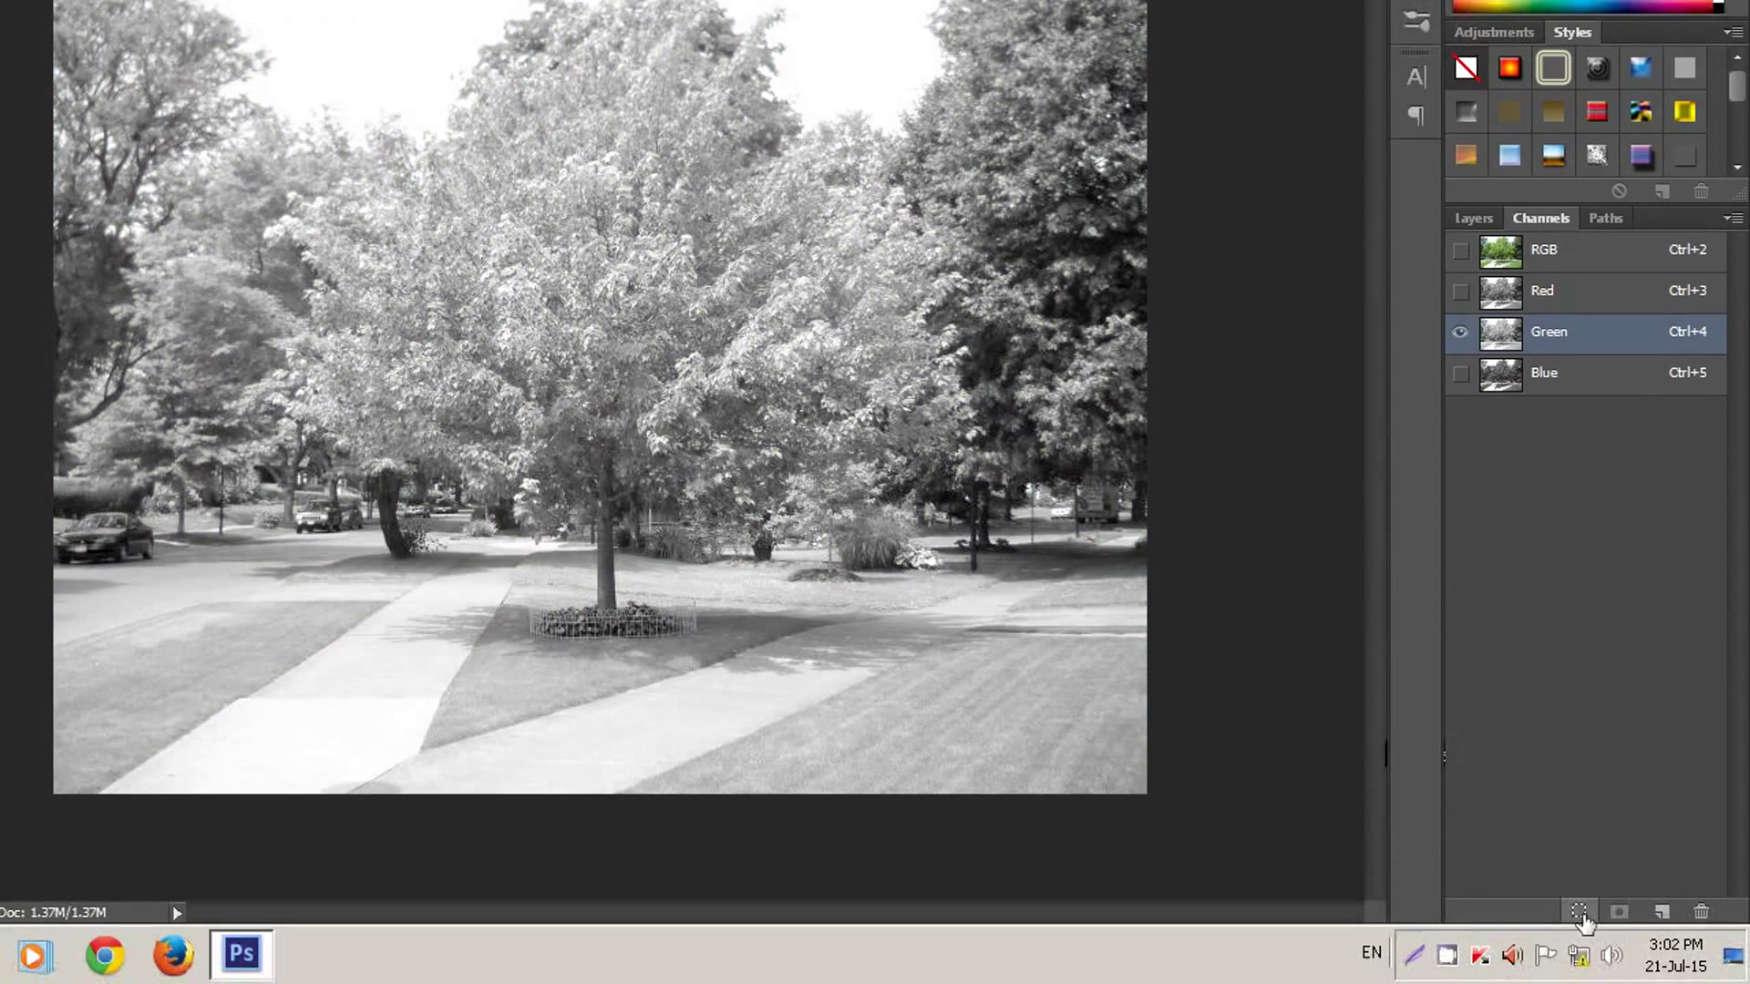
pyautogui.click(1580, 913)
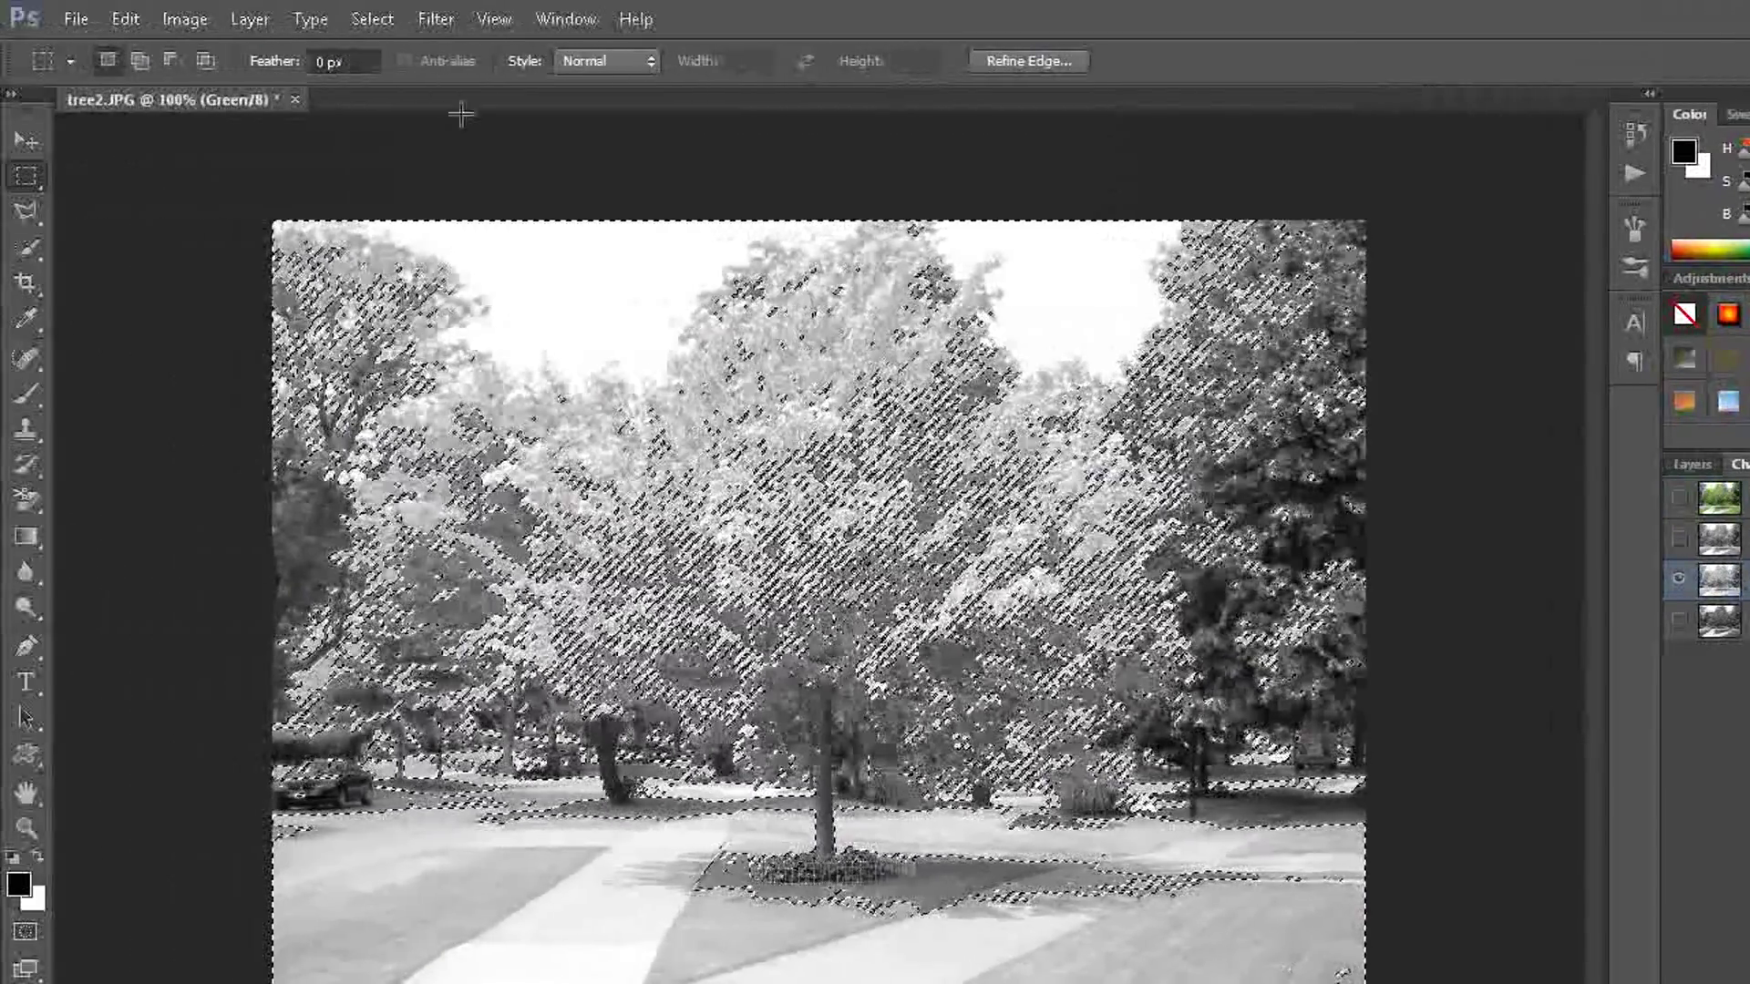
pyautogui.click(373, 25)
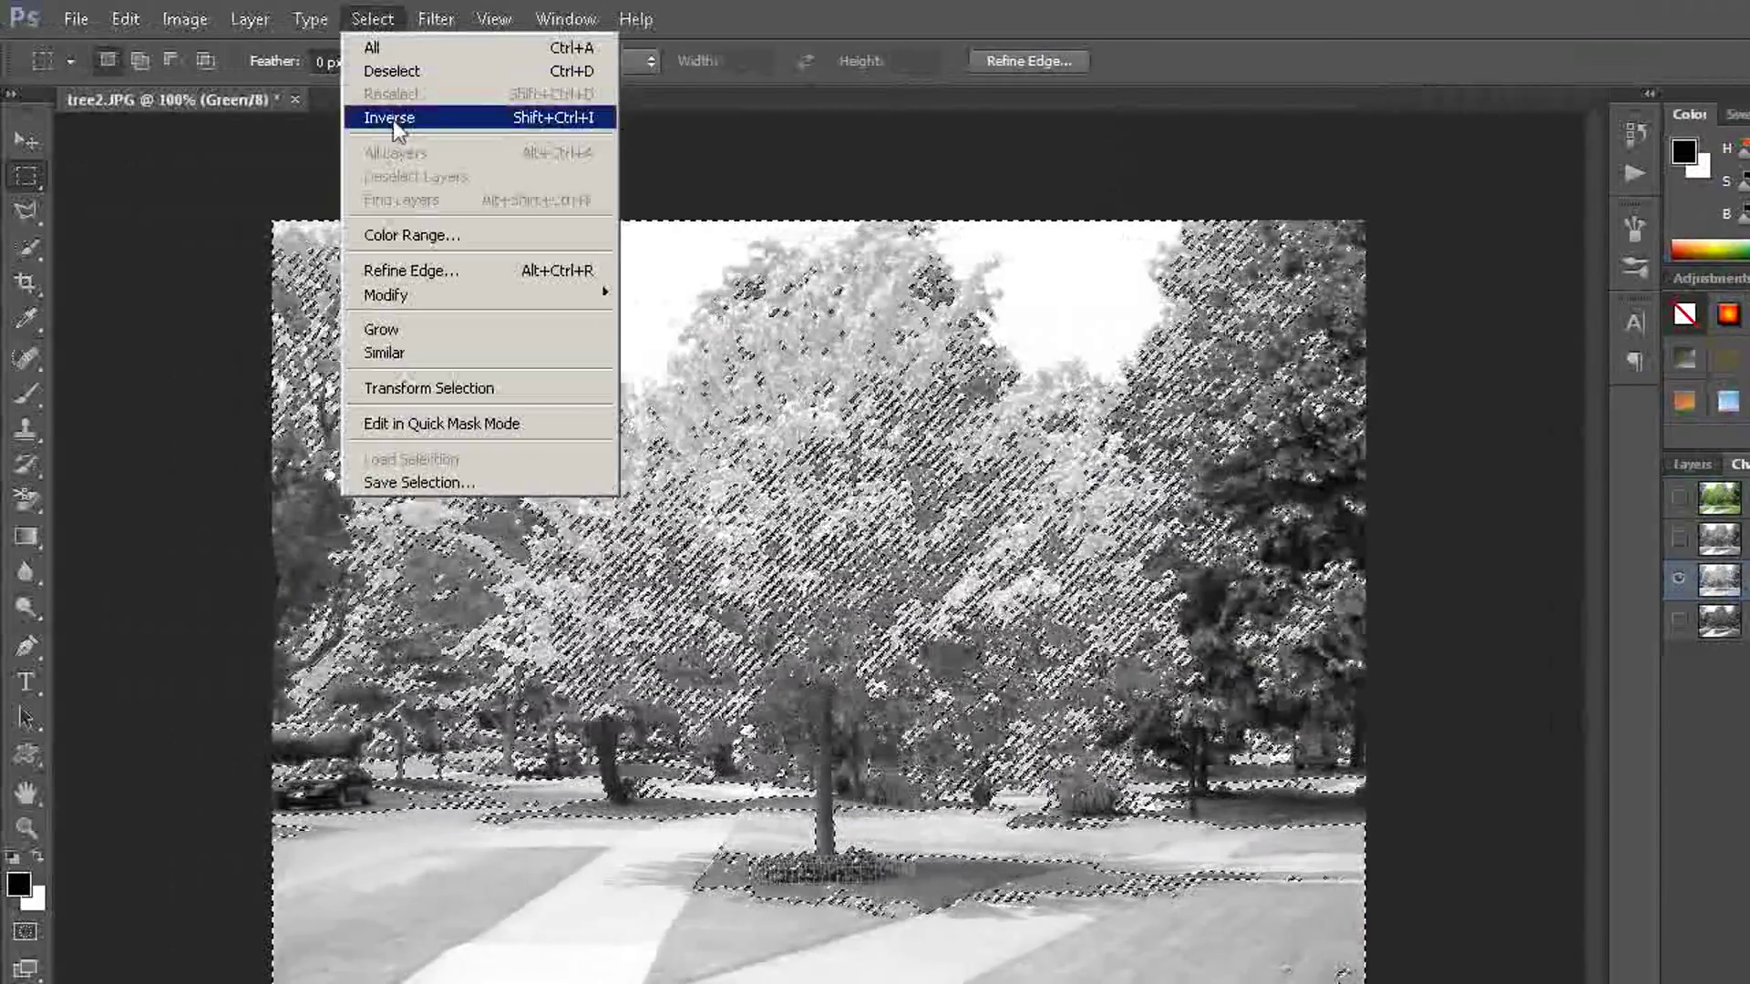
pyautogui.click(392, 119)
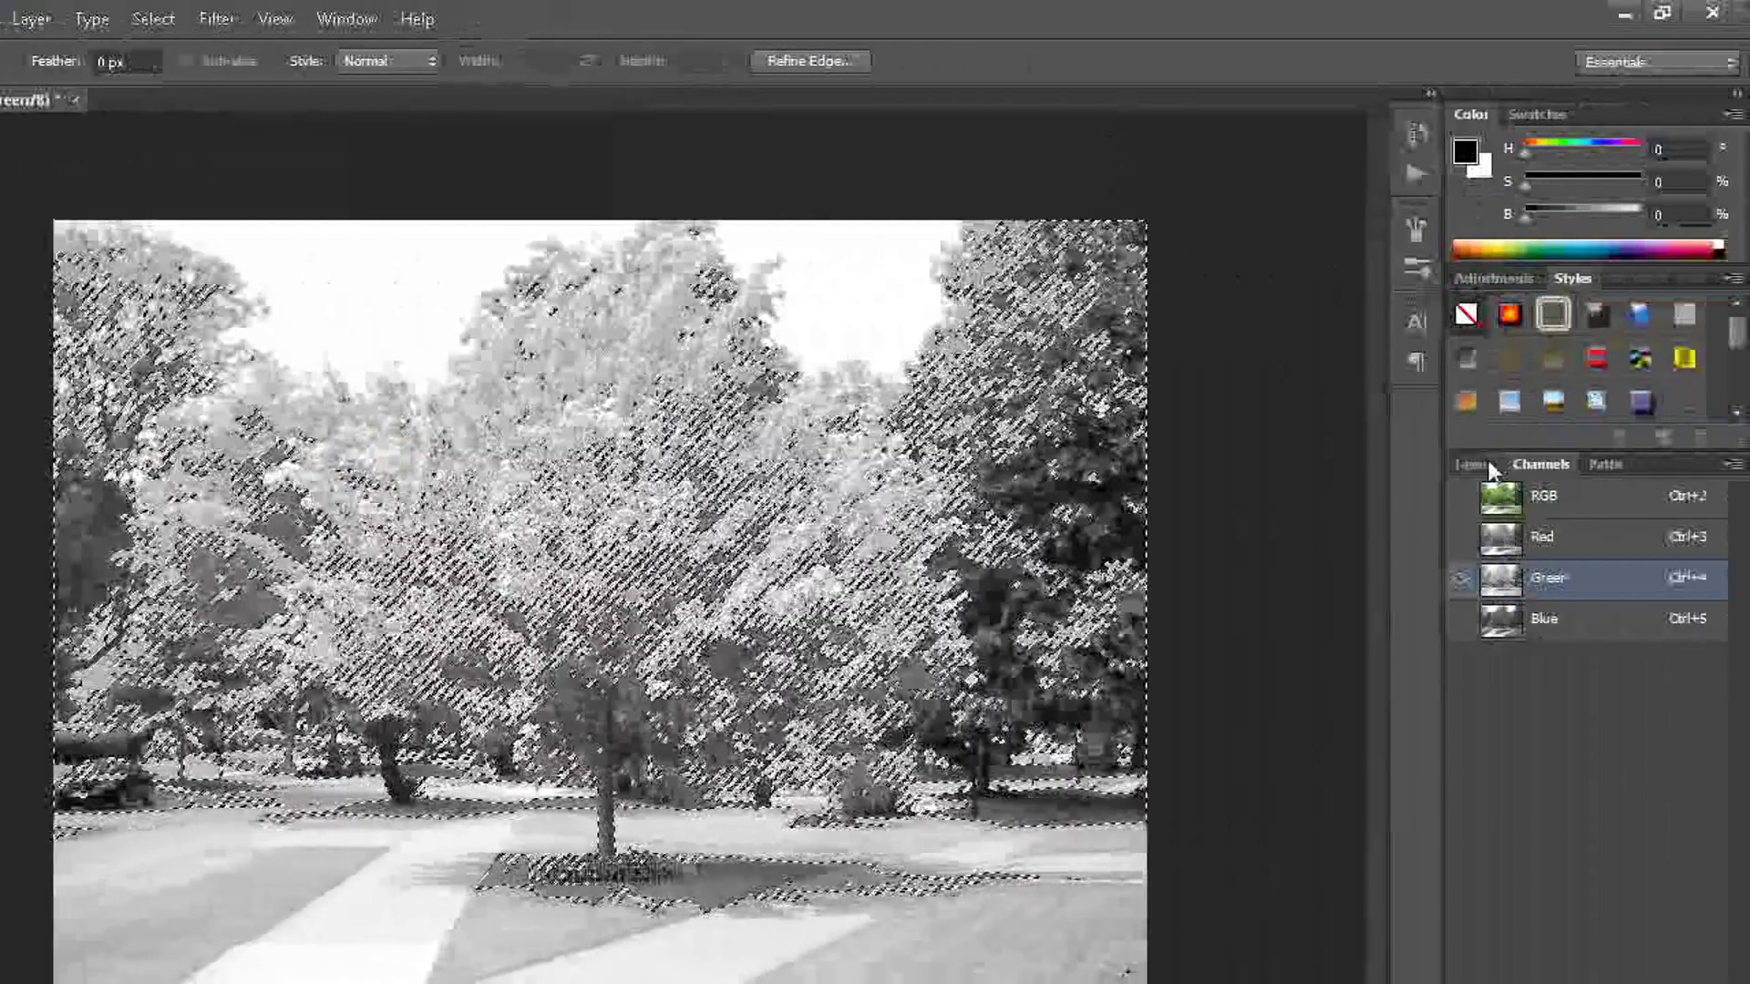
pyautogui.click(1476, 466)
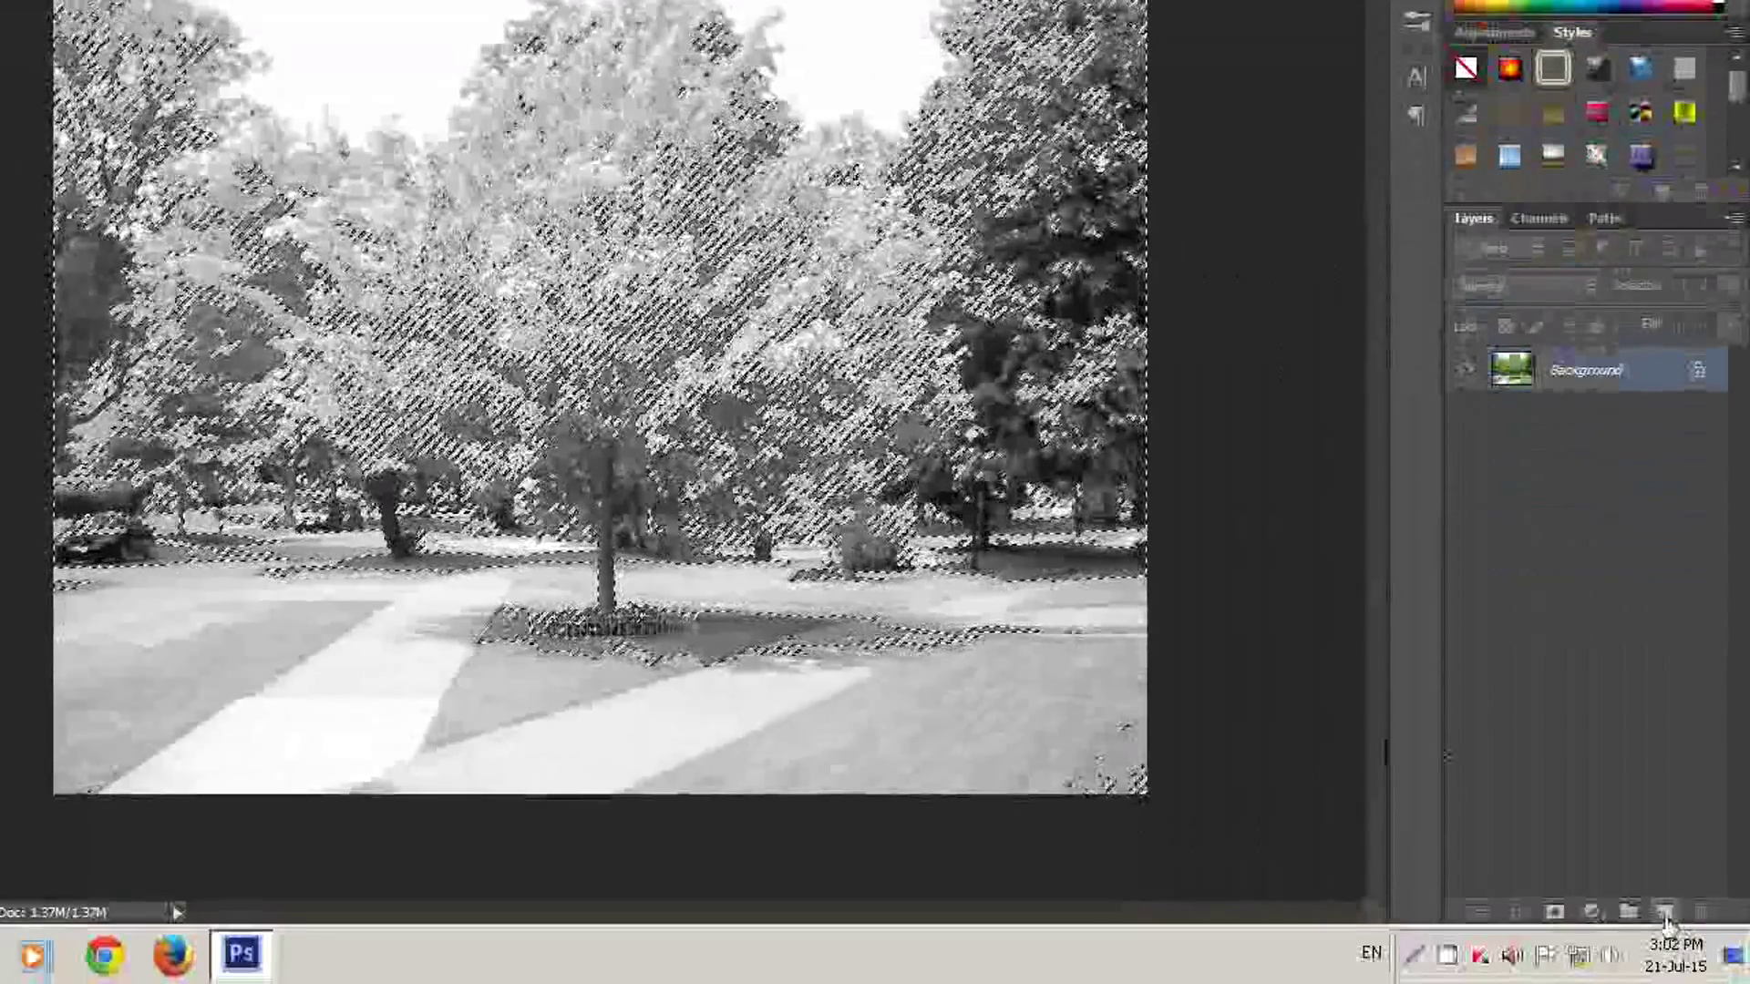
# - Fill the inverted selection with black foreground colour on a new Layer 1
pyautogui.click(1664, 913)
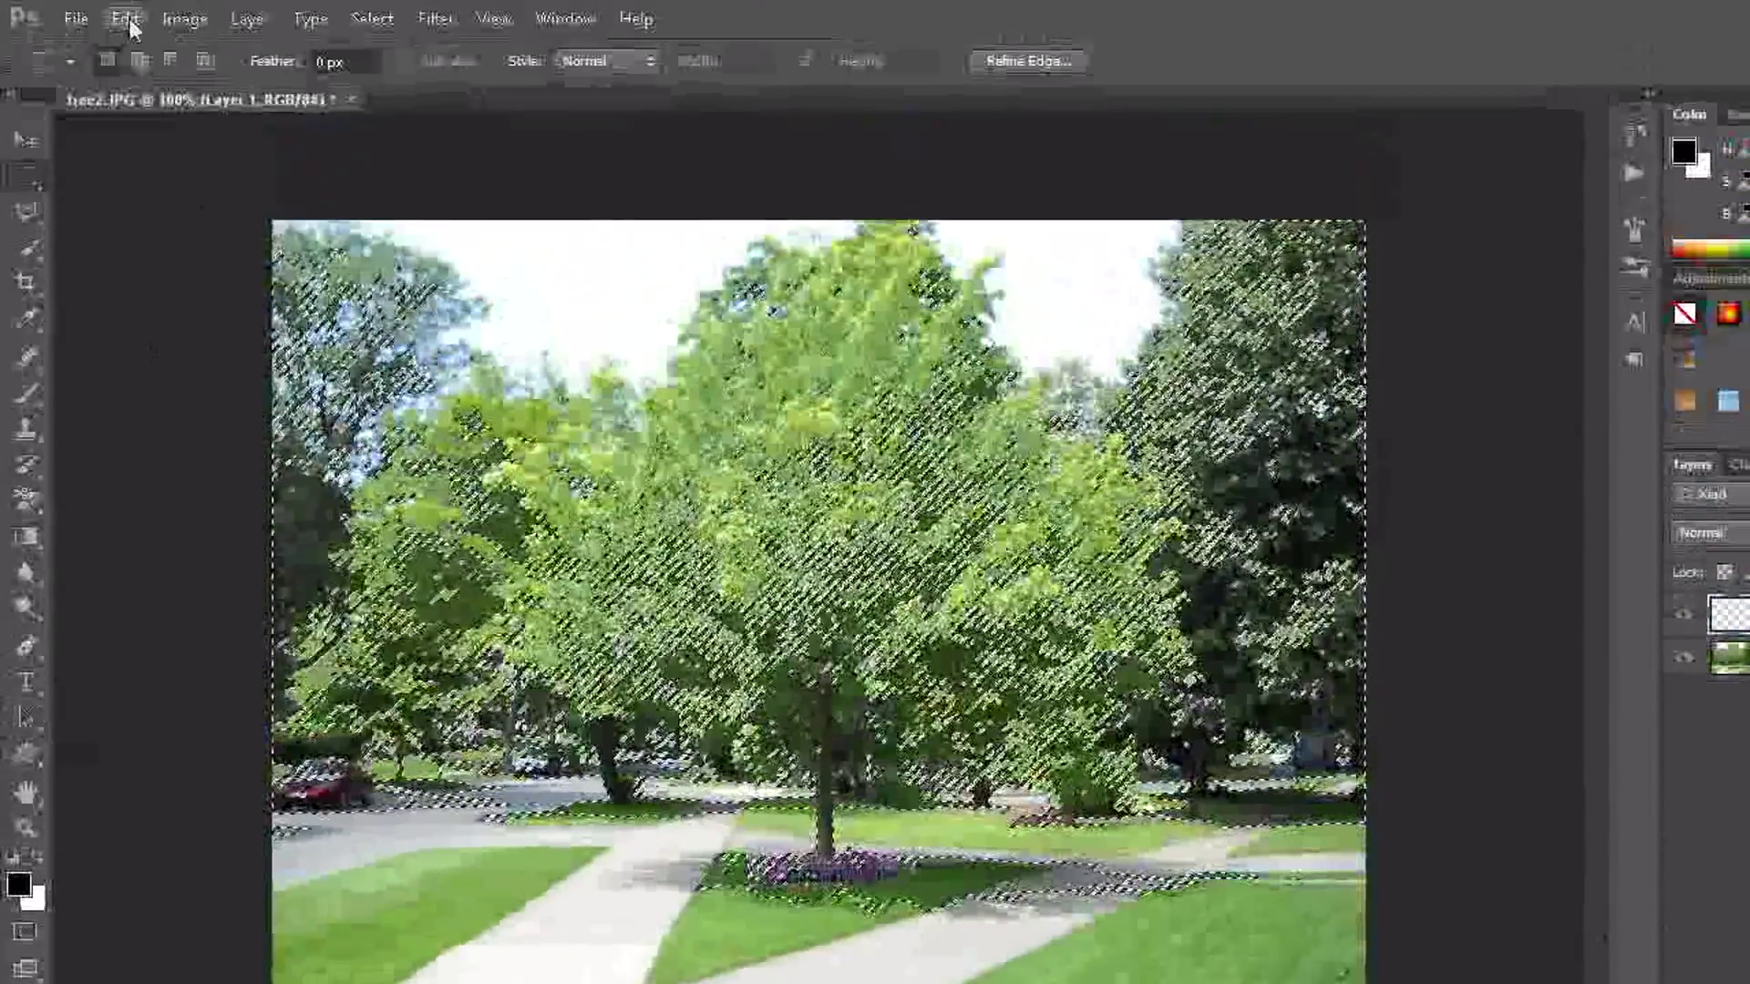
pyautogui.click(125, 19)
pyautogui.click(129, 377)
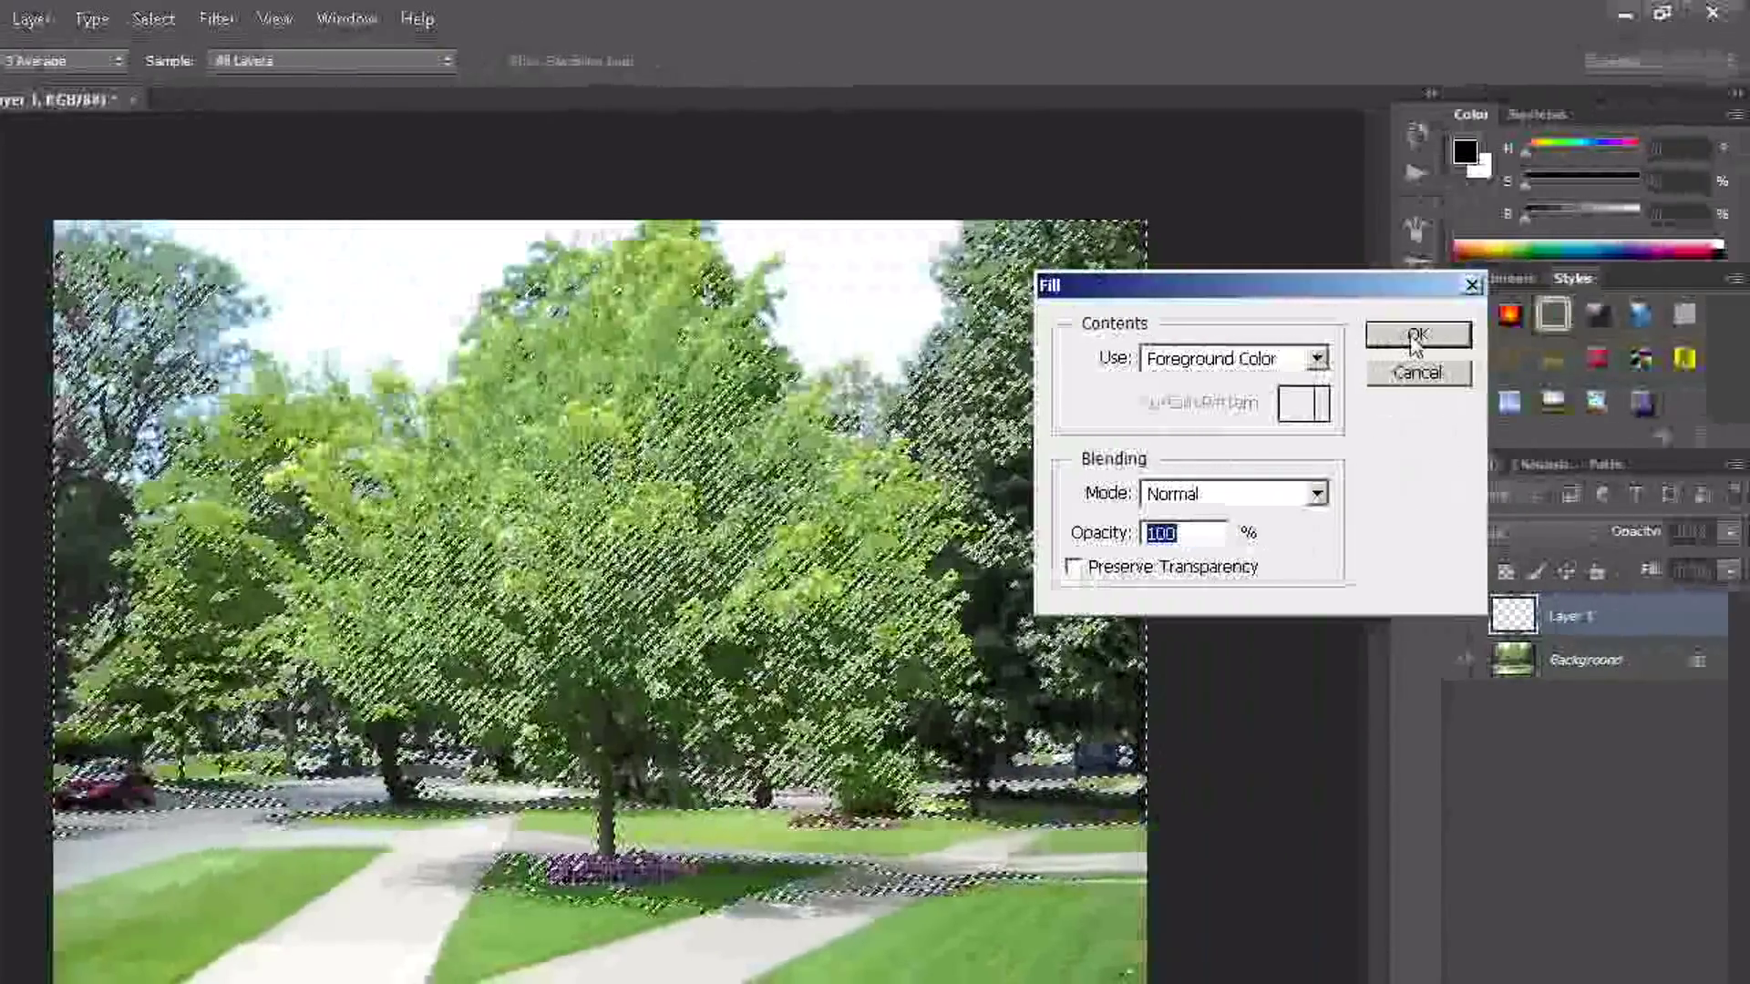
pyautogui.click(1414, 344)
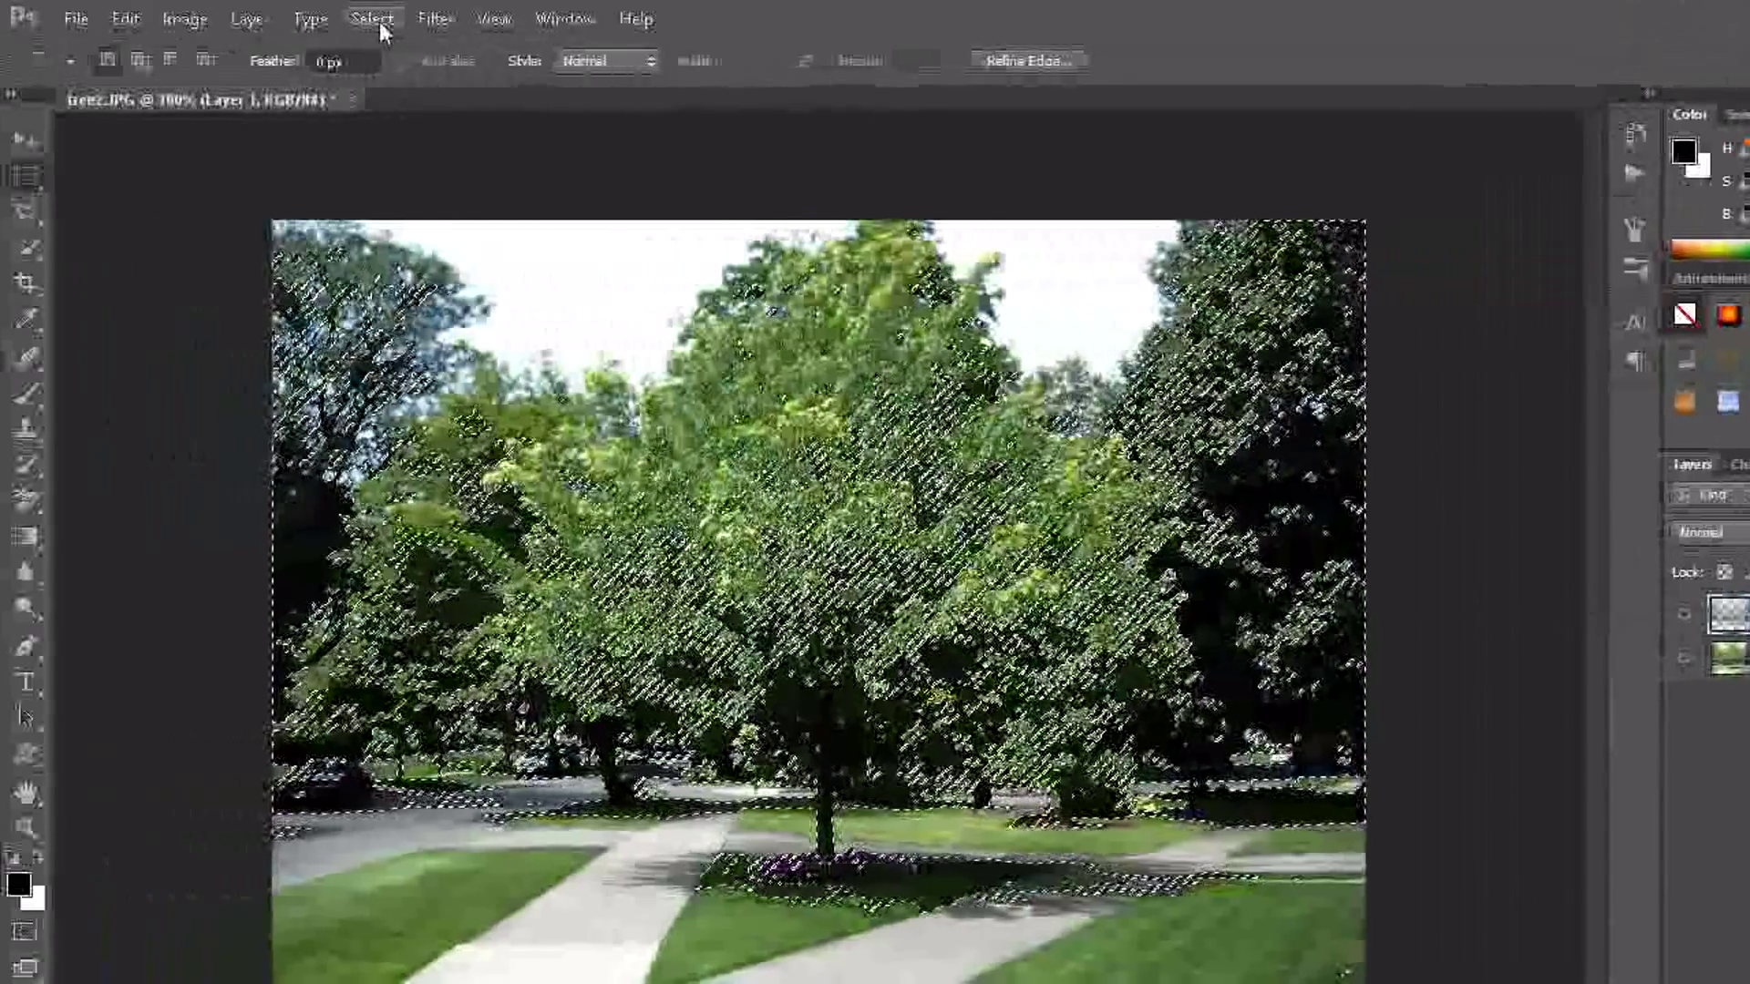
# - Deselect the selection and select the Background layer
pyautogui.click(379, 20)
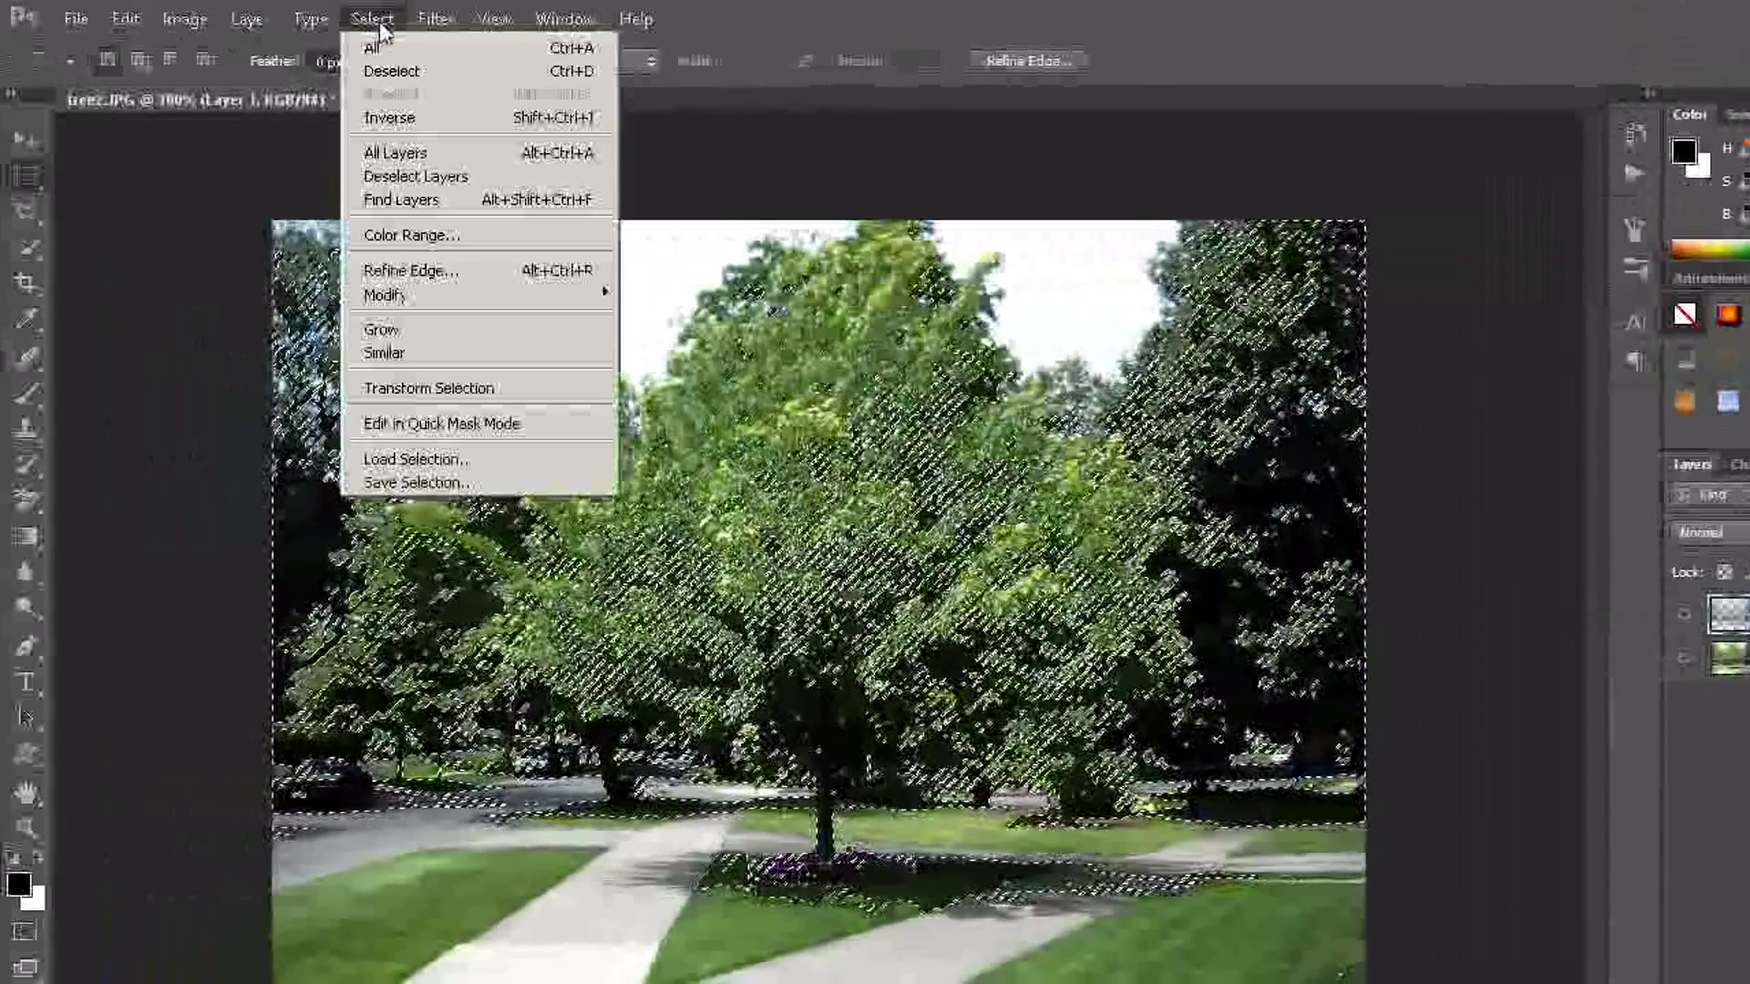
pyautogui.click(379, 73)
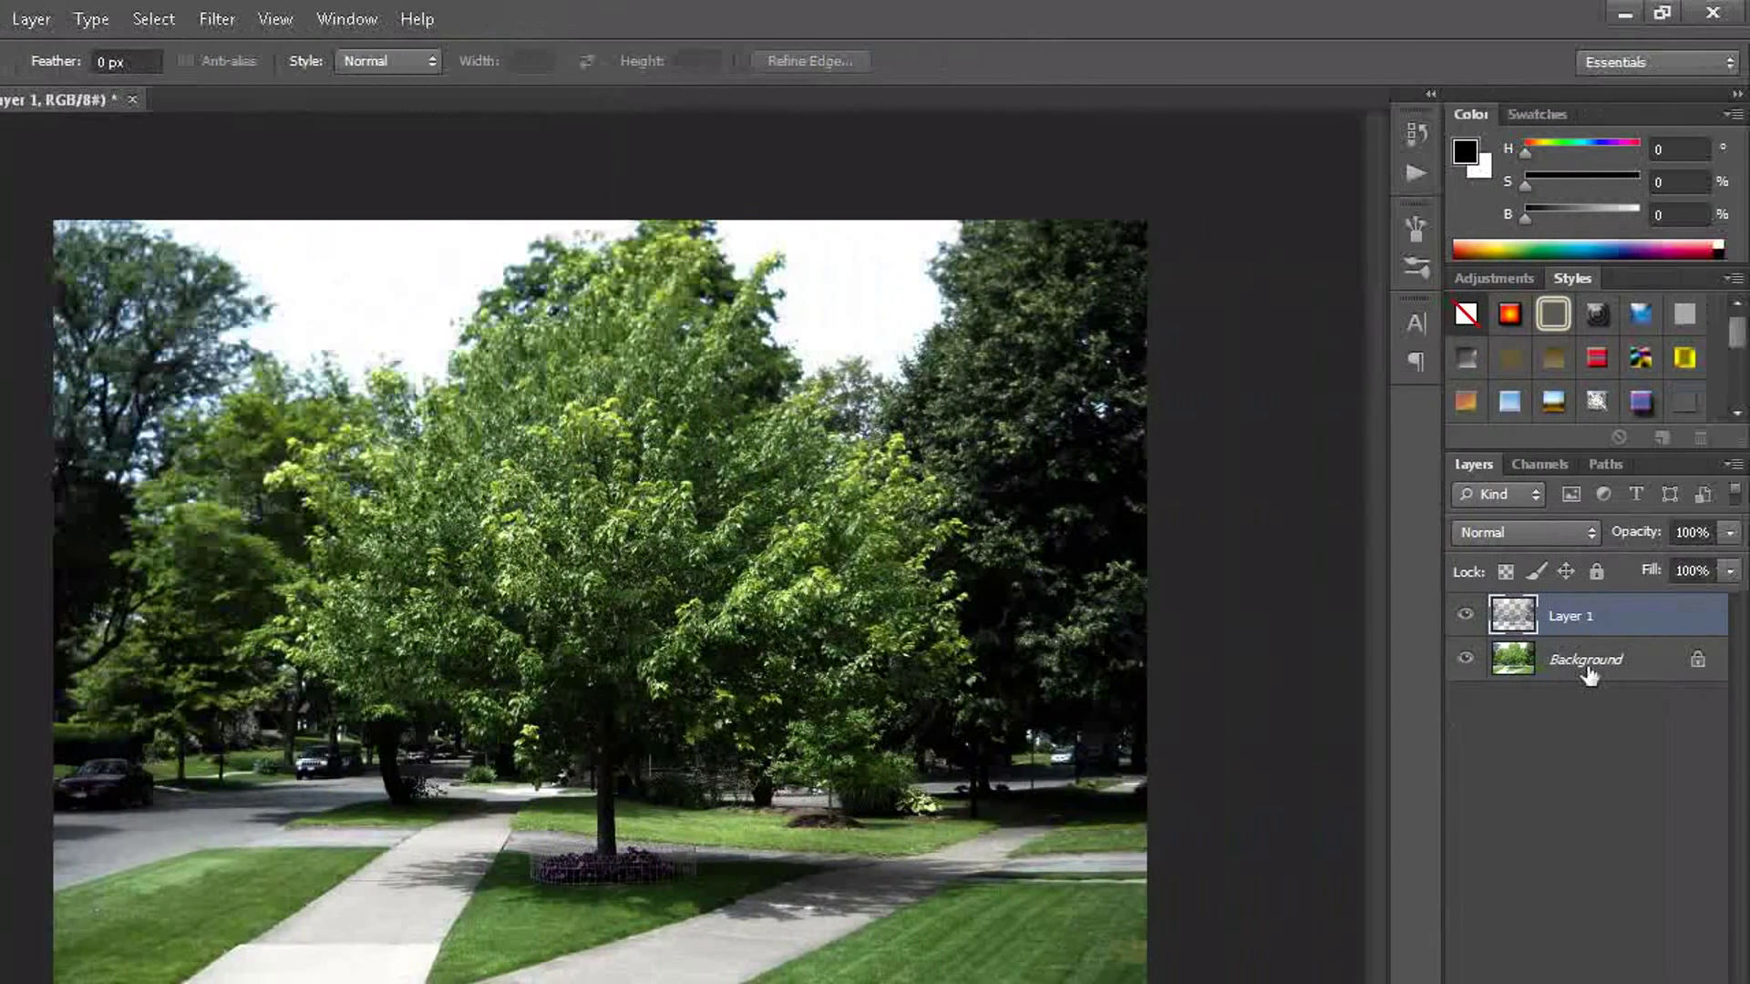
pyautogui.click(1588, 672)
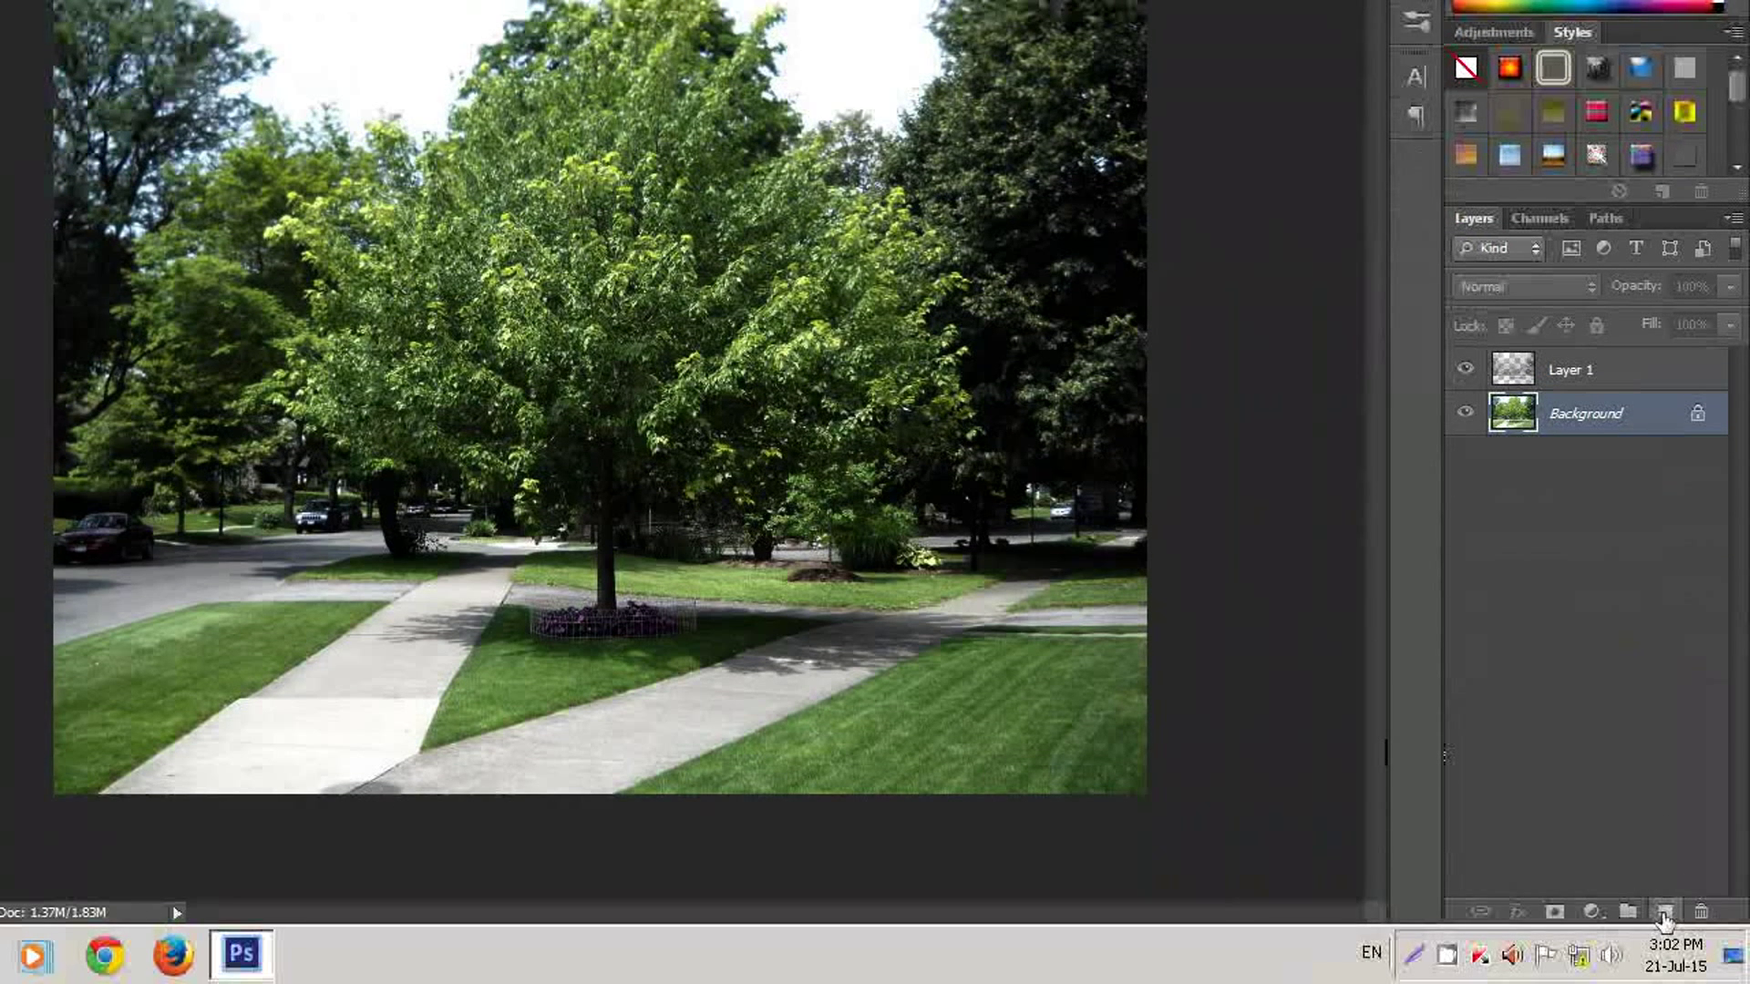
# - Add Layer 2 above Background and fill it with the white Background Color
pyautogui.click(1664, 911)
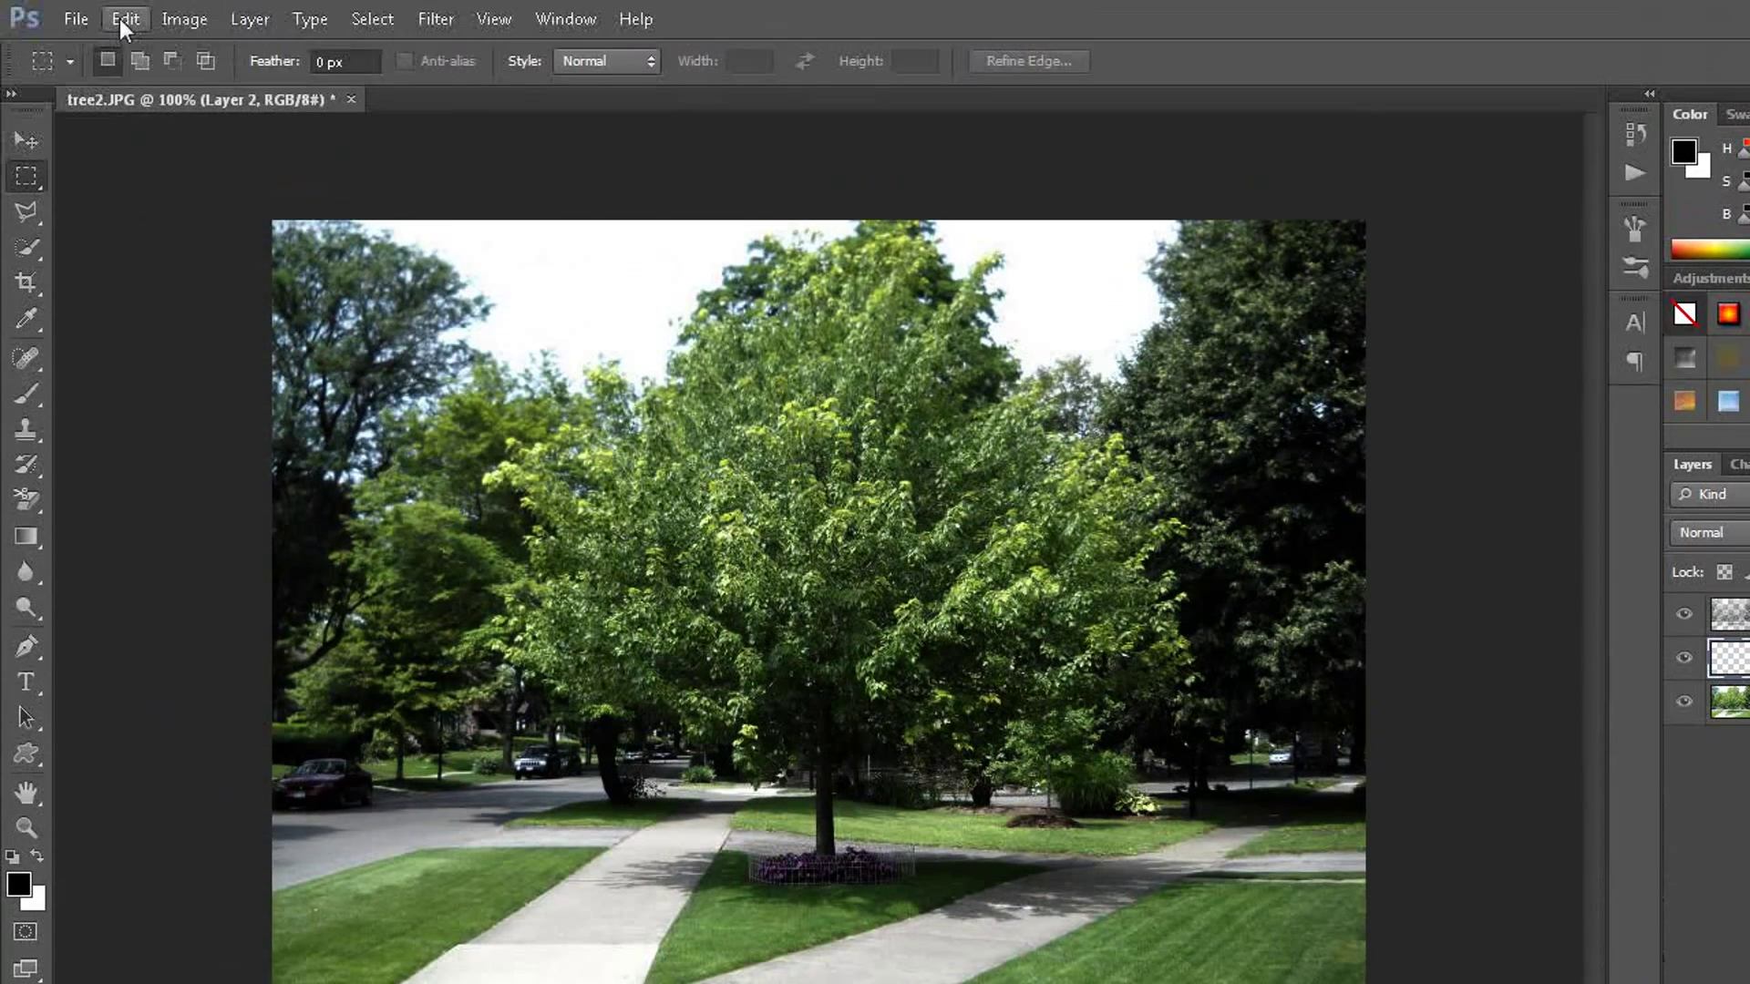
pyautogui.click(124, 19)
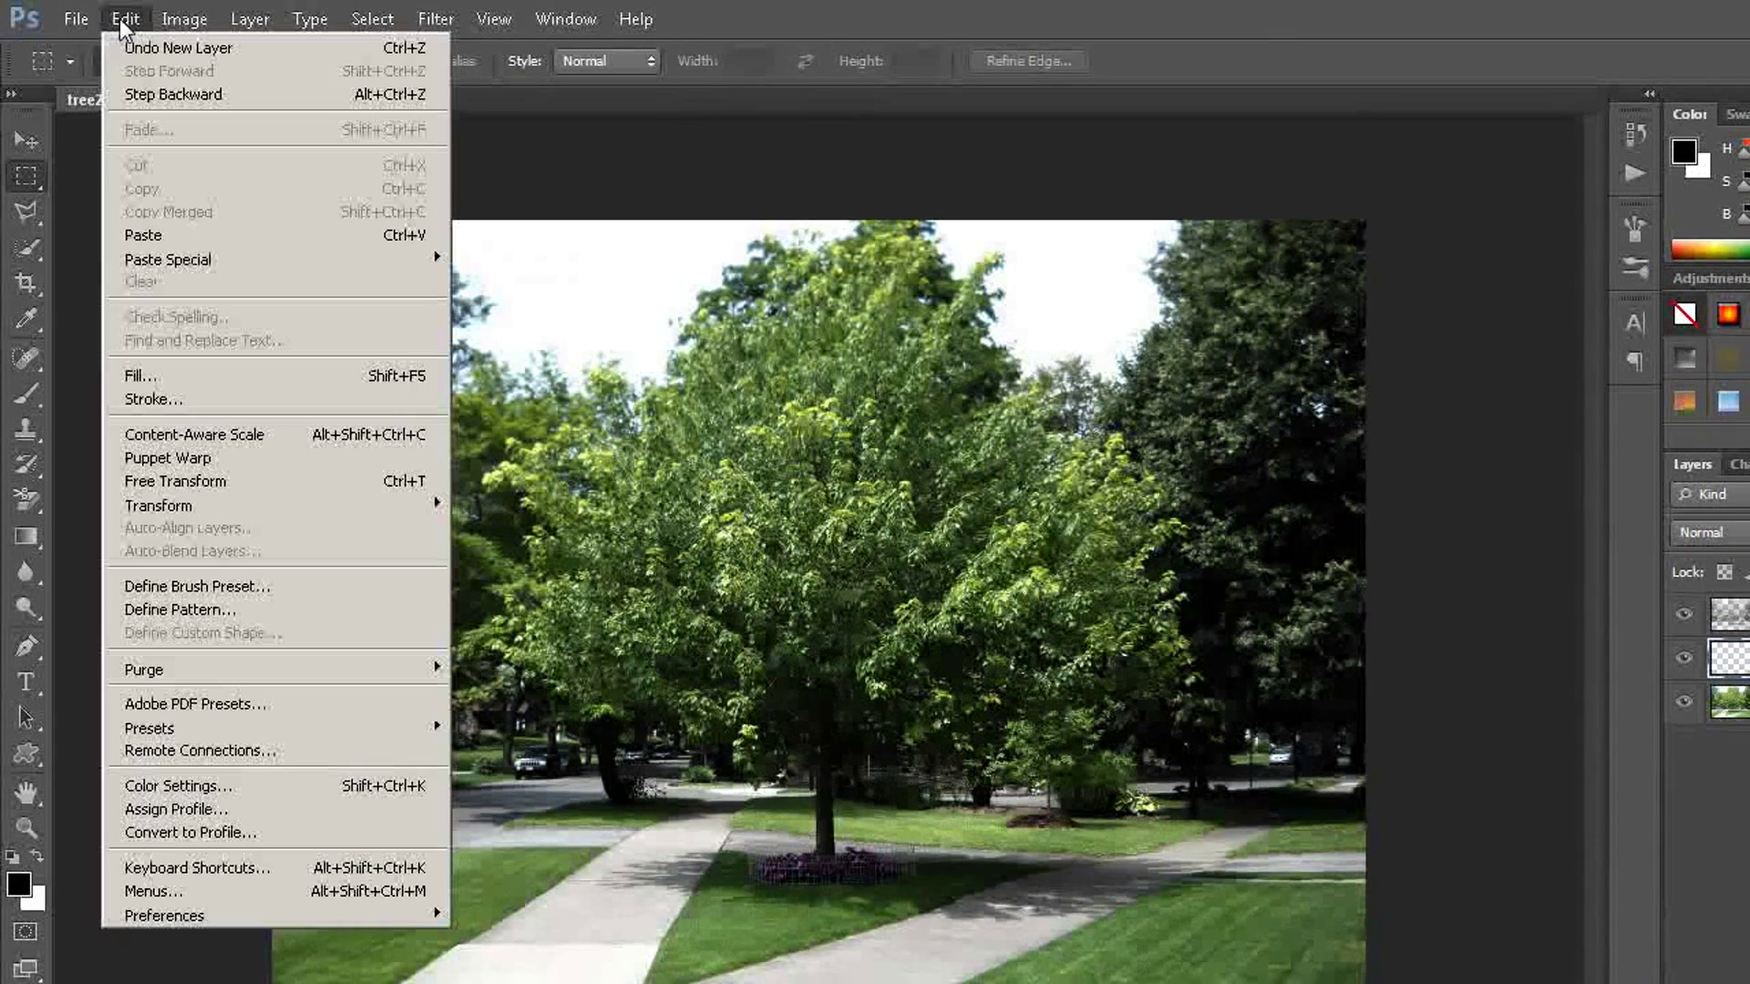
pyautogui.click(137, 376)
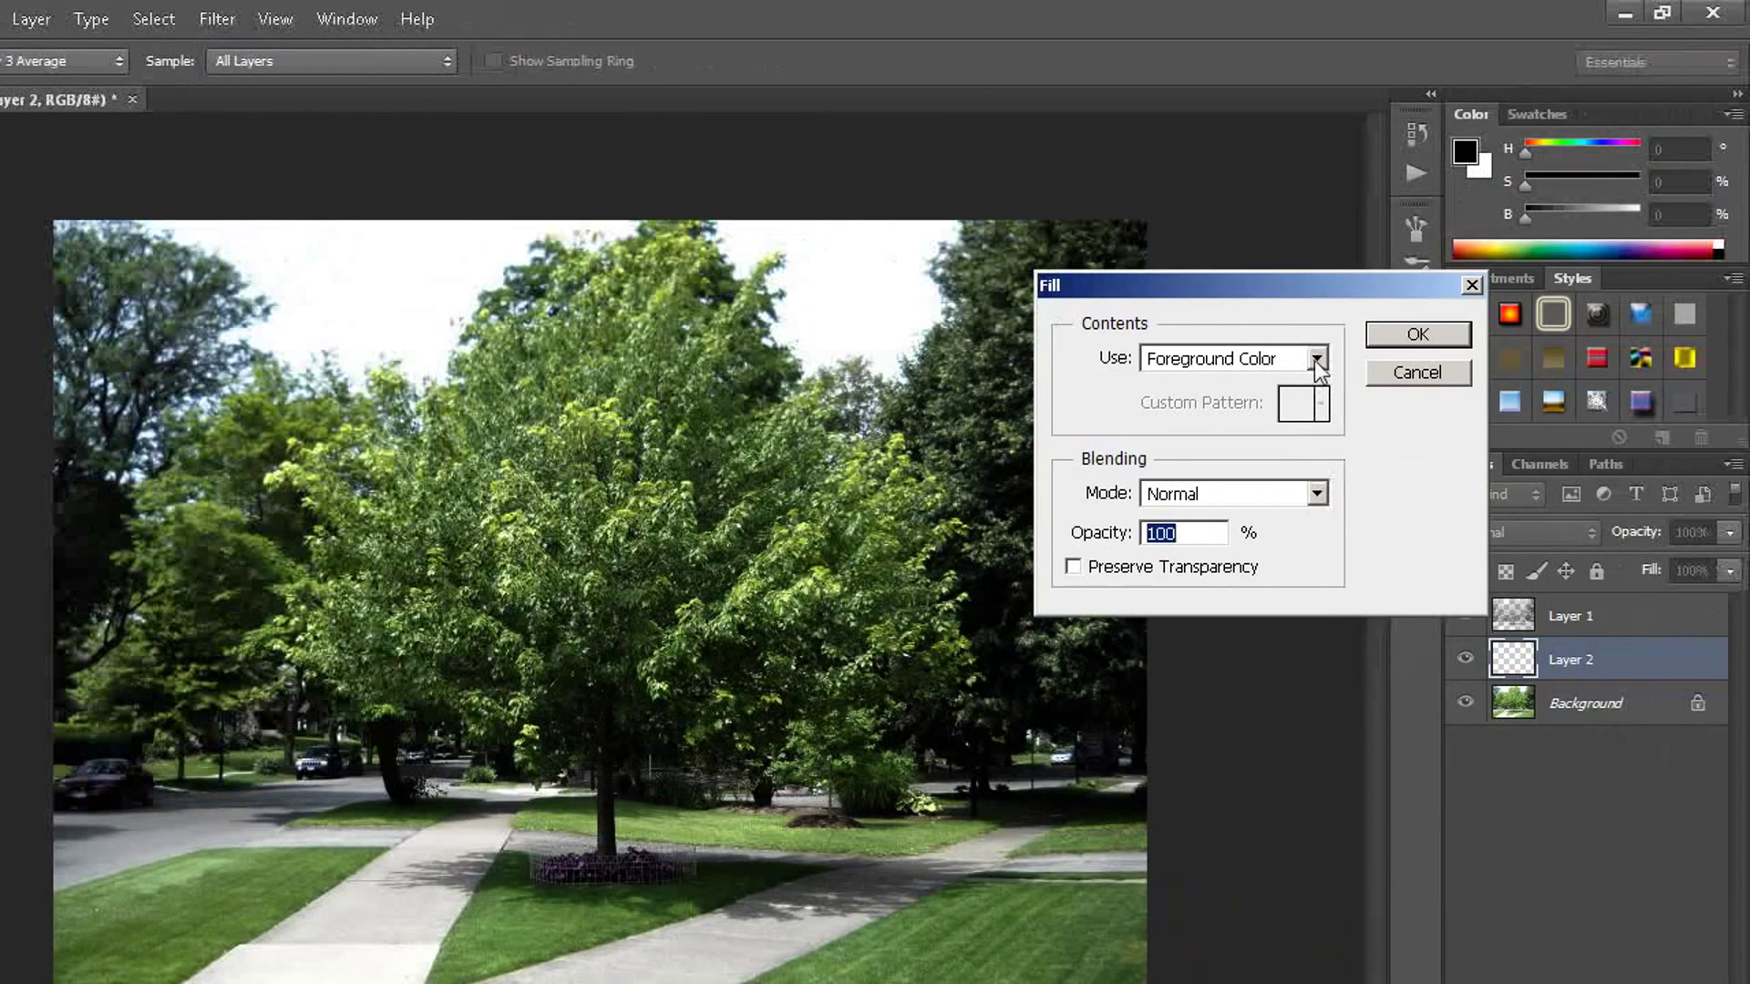
pyautogui.click(1314, 359)
pyautogui.click(1271, 409)
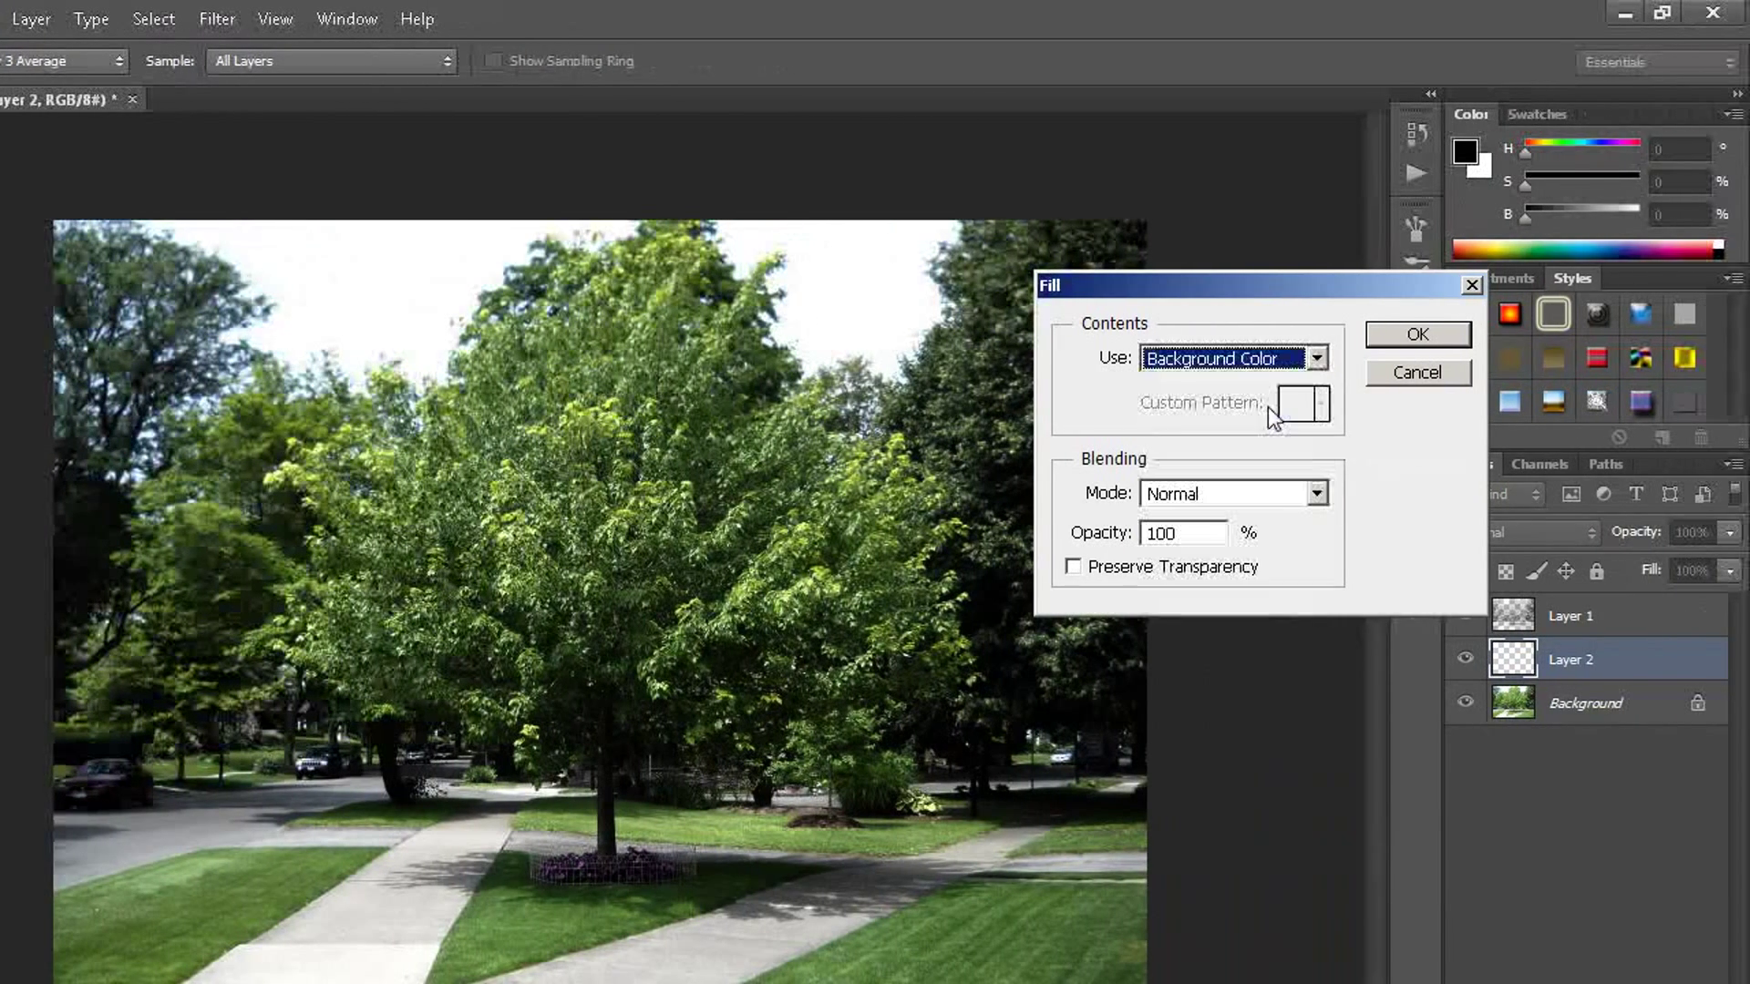
pyautogui.click(1418, 335)
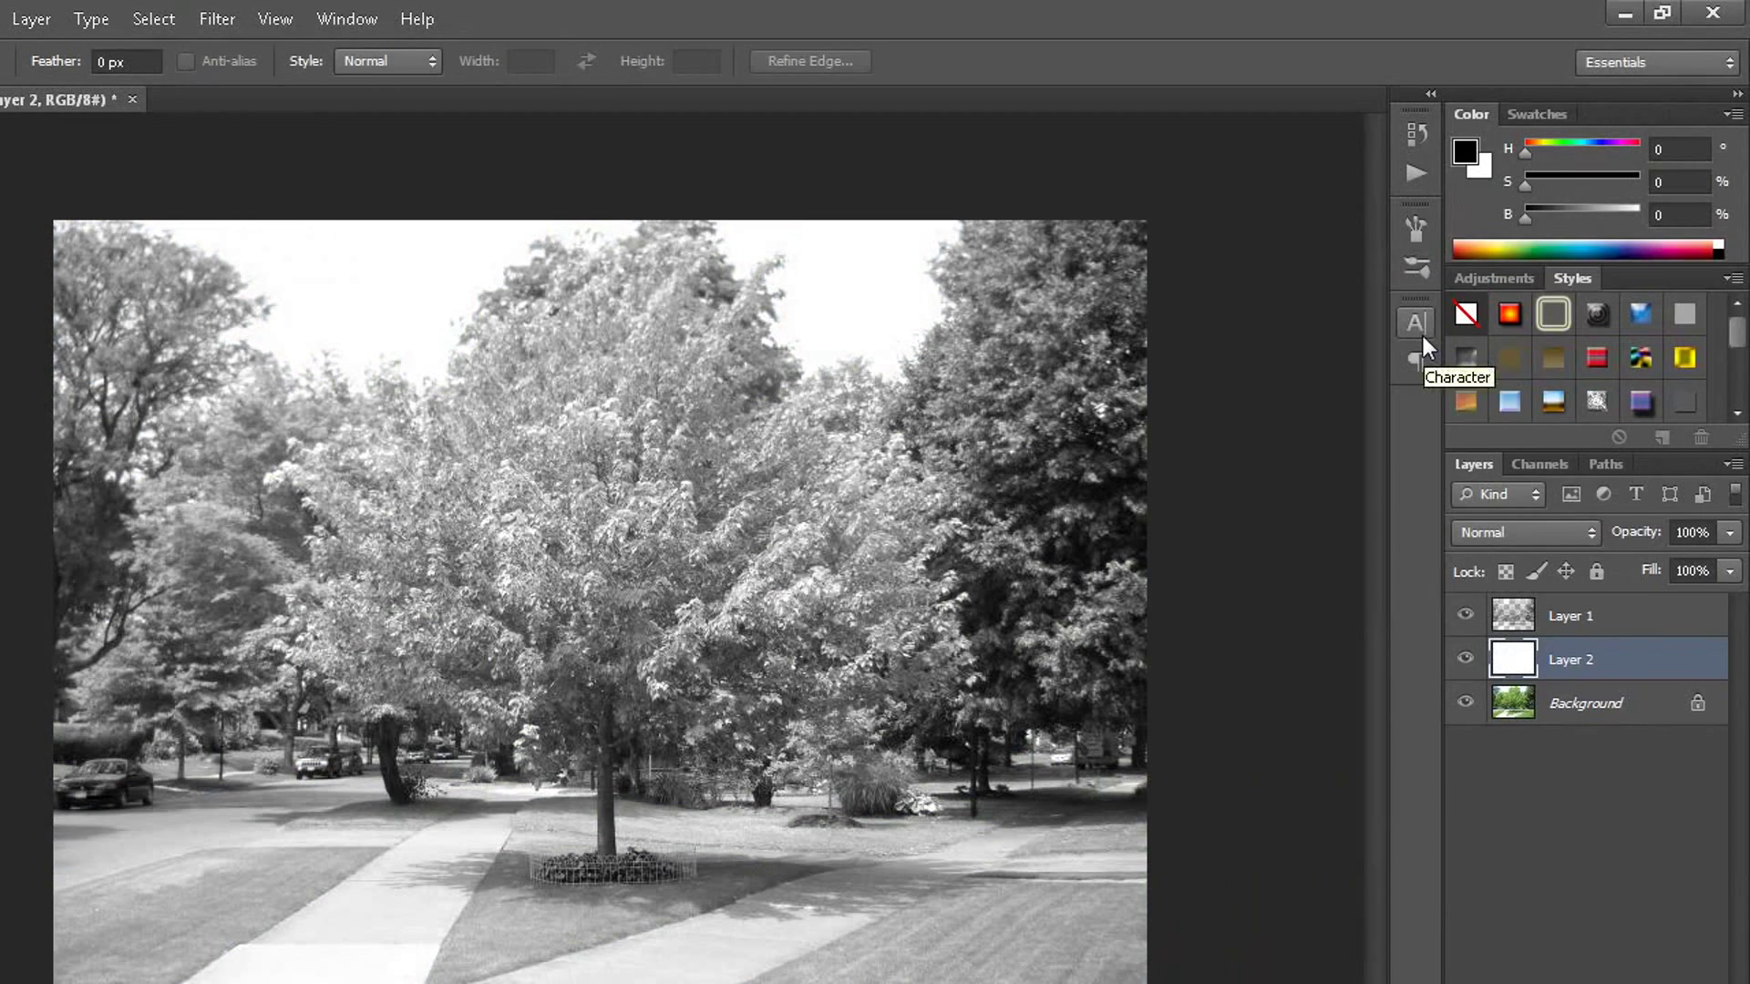
# - Merge Layer 1 and Layer 2, then duplicate the result as Layer 1 copy
pyautogui.keyDown('shift'); pyautogui.click(1626, 628); pyautogui.keyUp('shift')
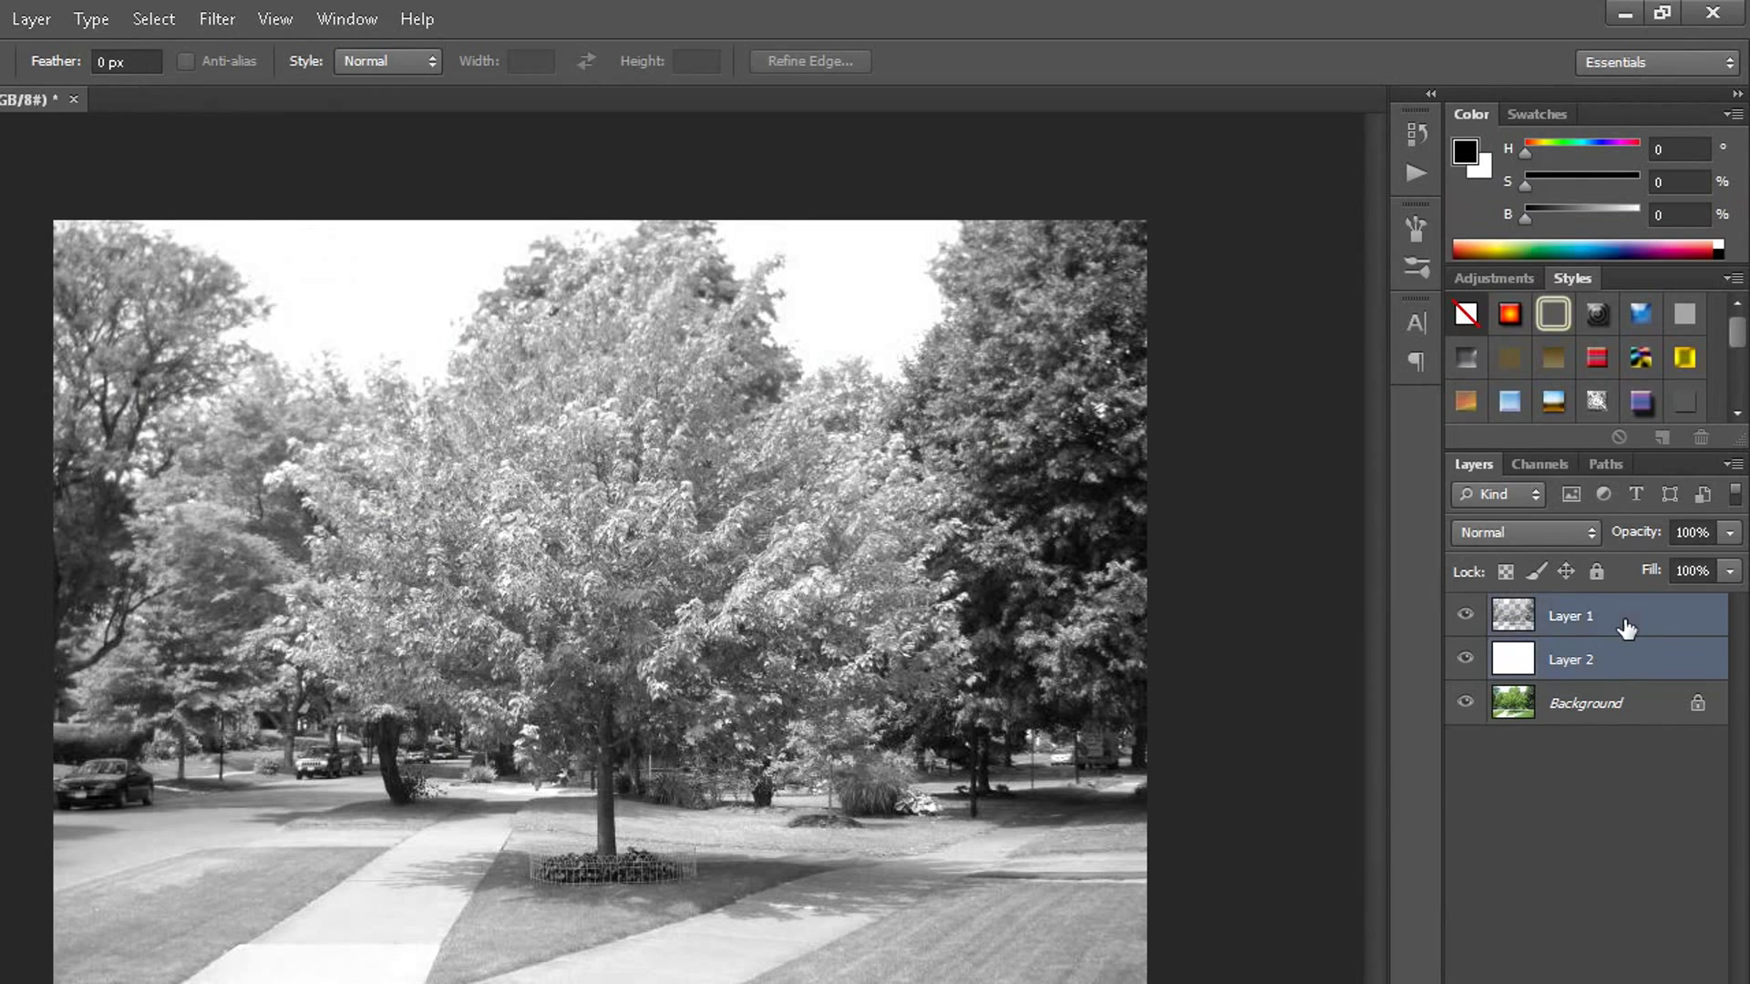
pyautogui.rightClick(1624, 625)
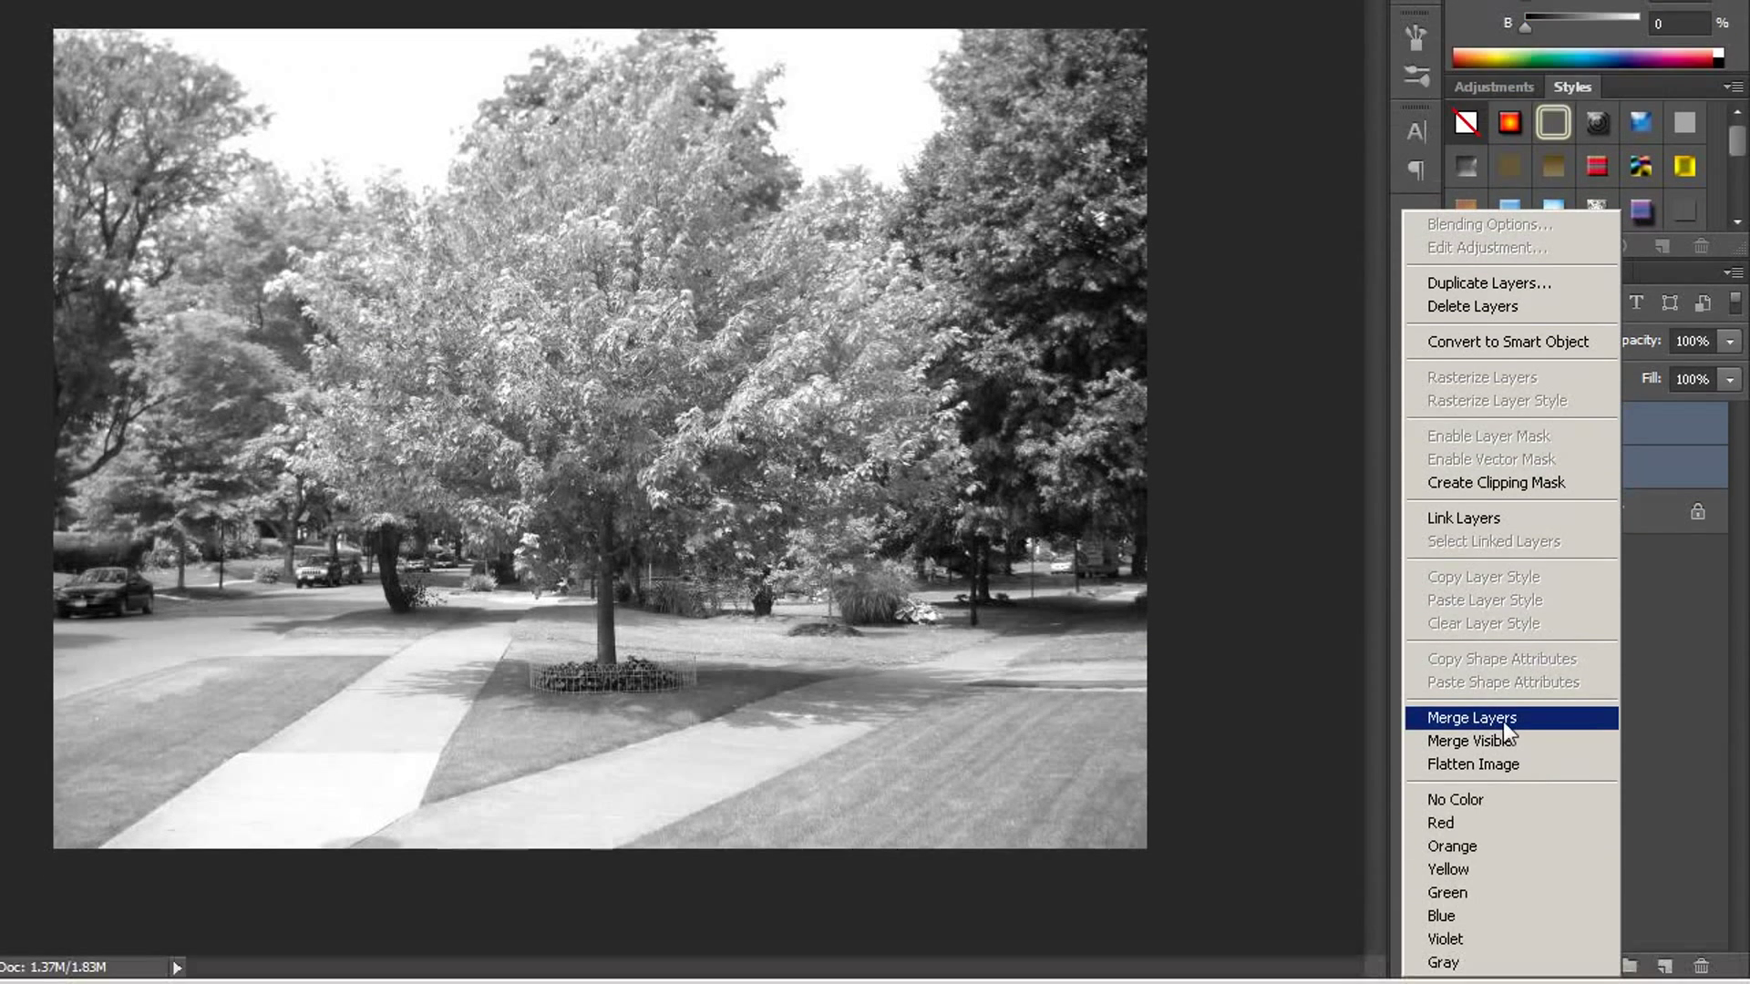
pyautogui.click(1502, 720)
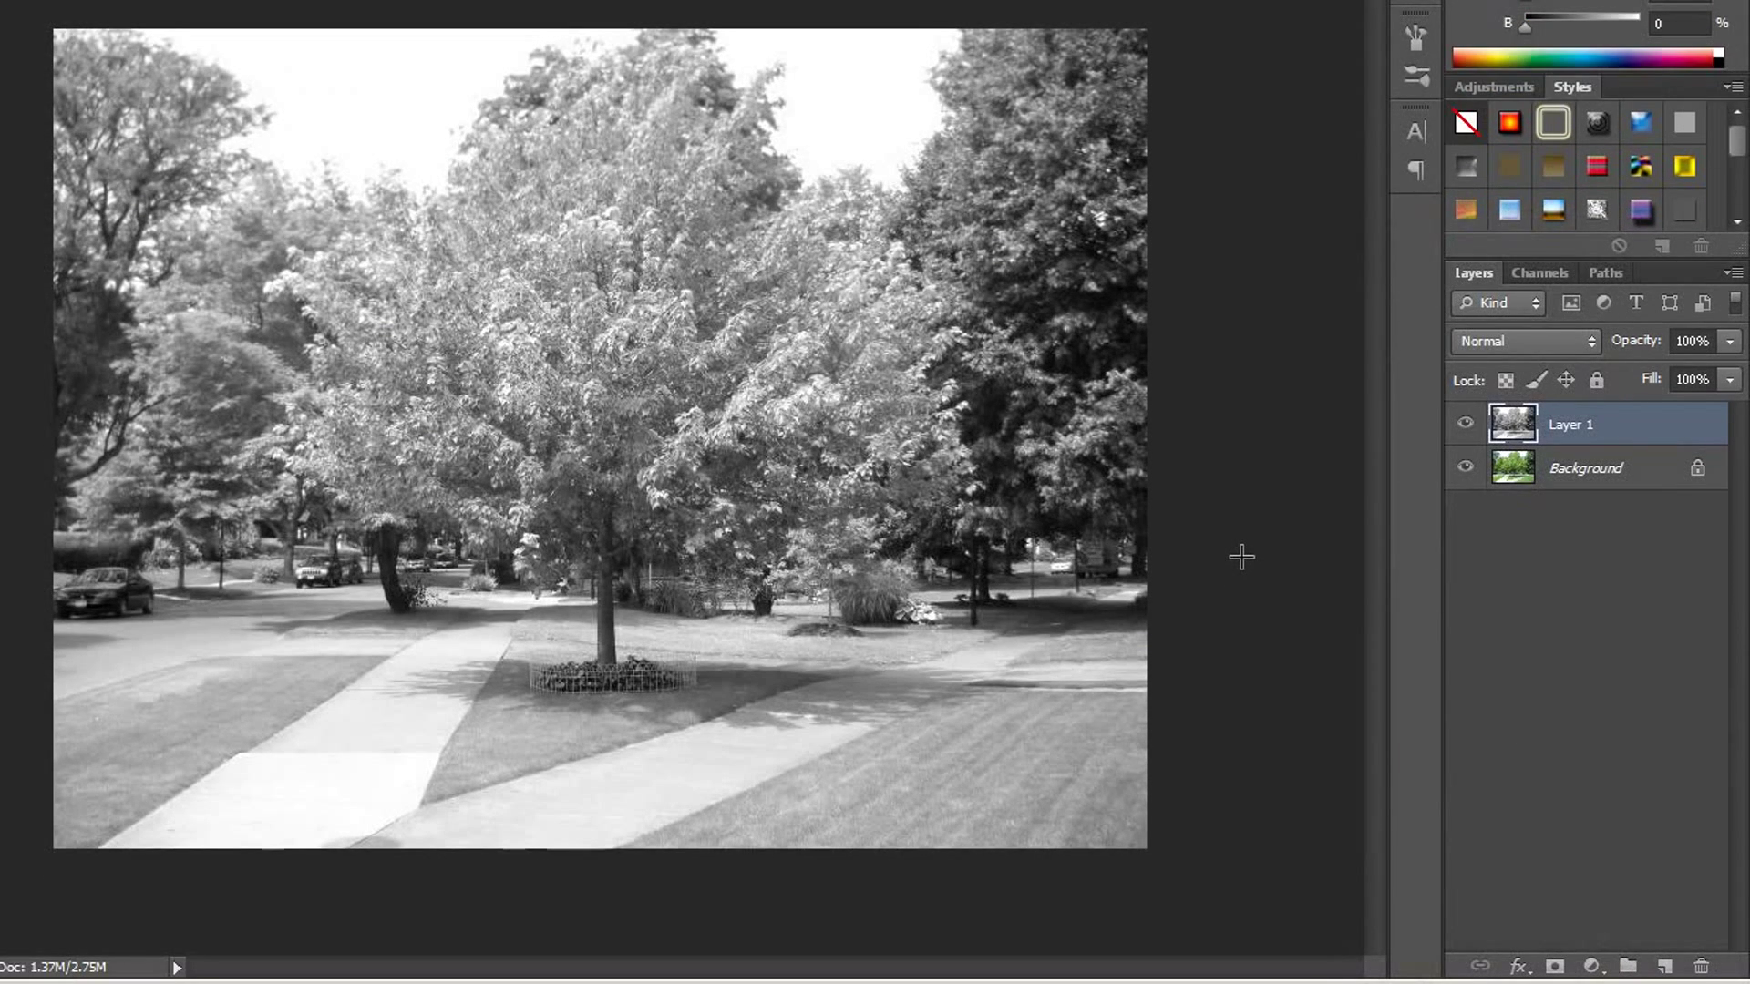
pyautogui.hotkey('ctrl', 'j')
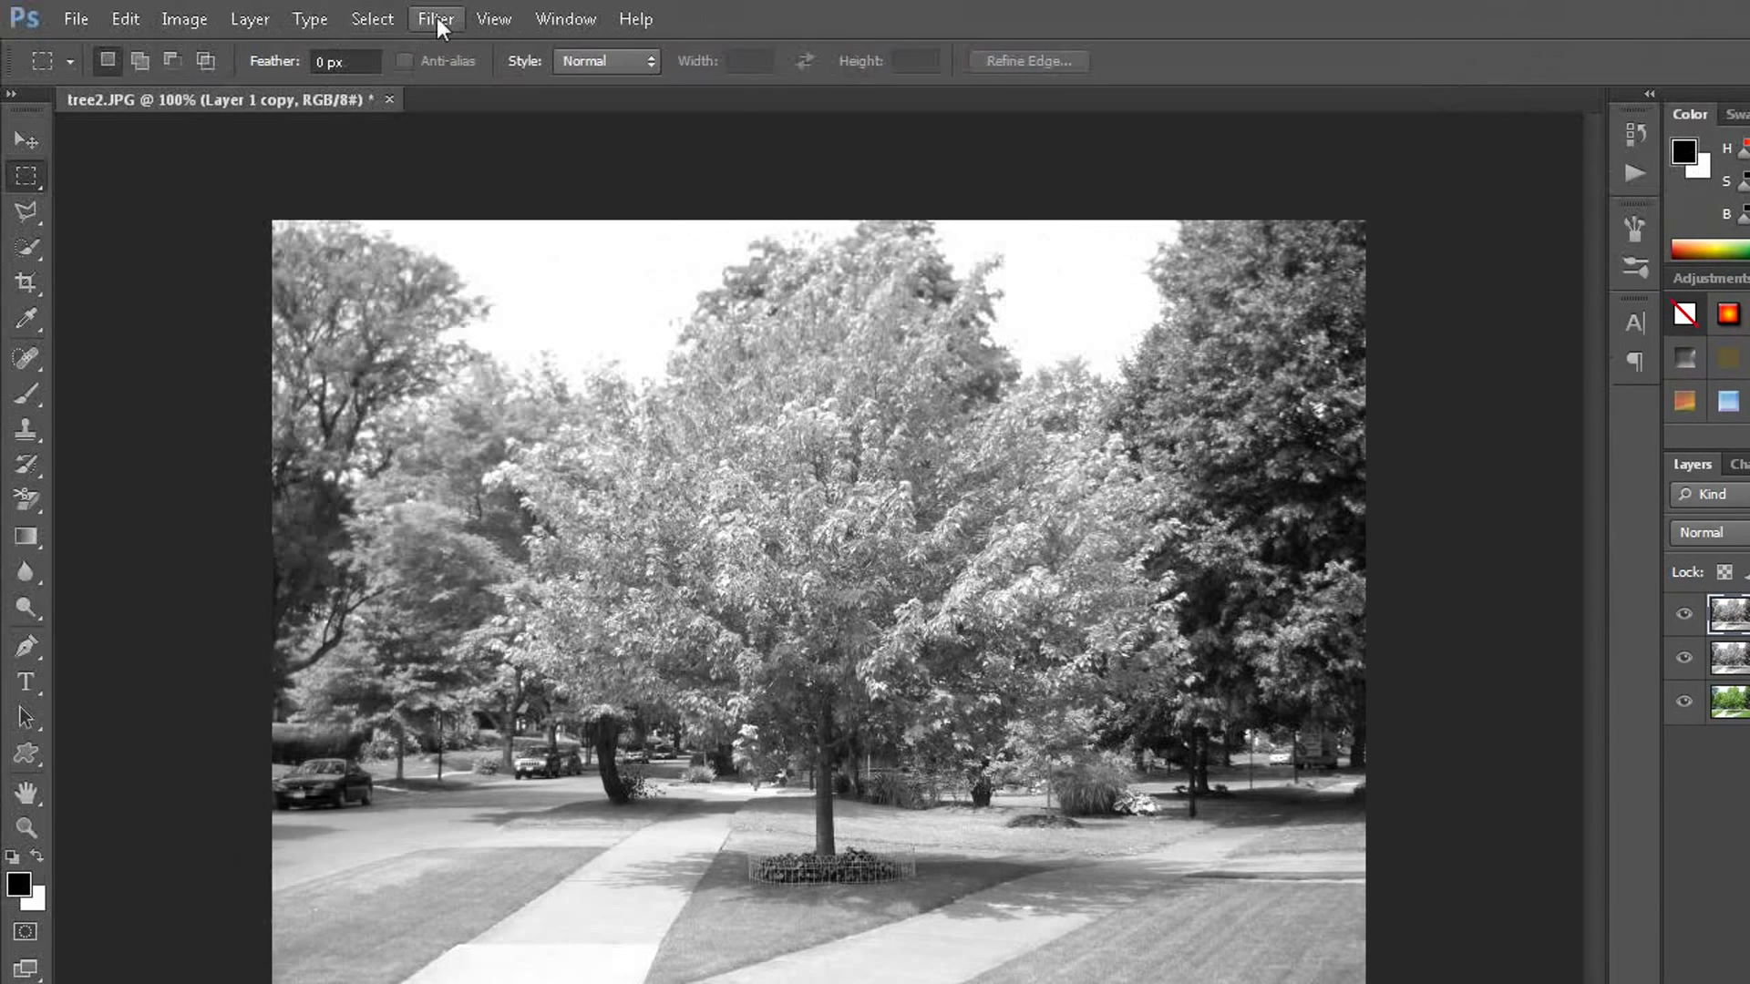
# - Apply Filter Gallery Diffuse Glow with Graininess 7, Glow Amount 4 and Clear Amount 10
pyautogui.click(436, 18)
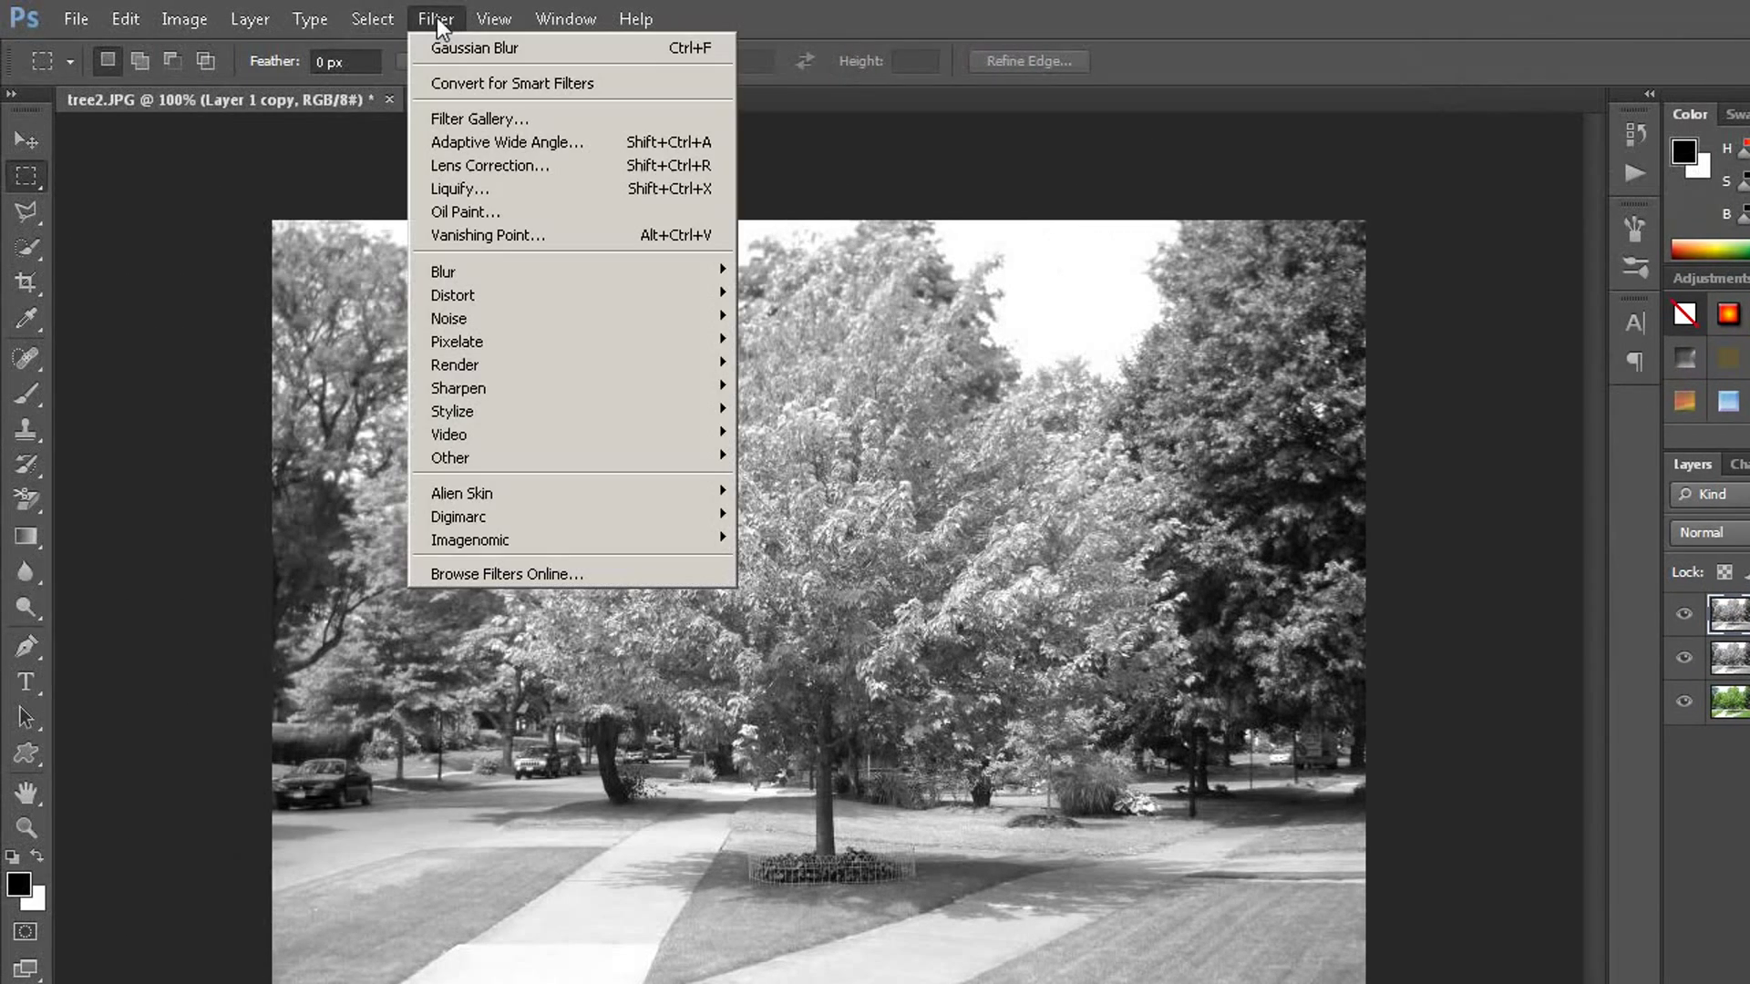
pyautogui.click(448, 119)
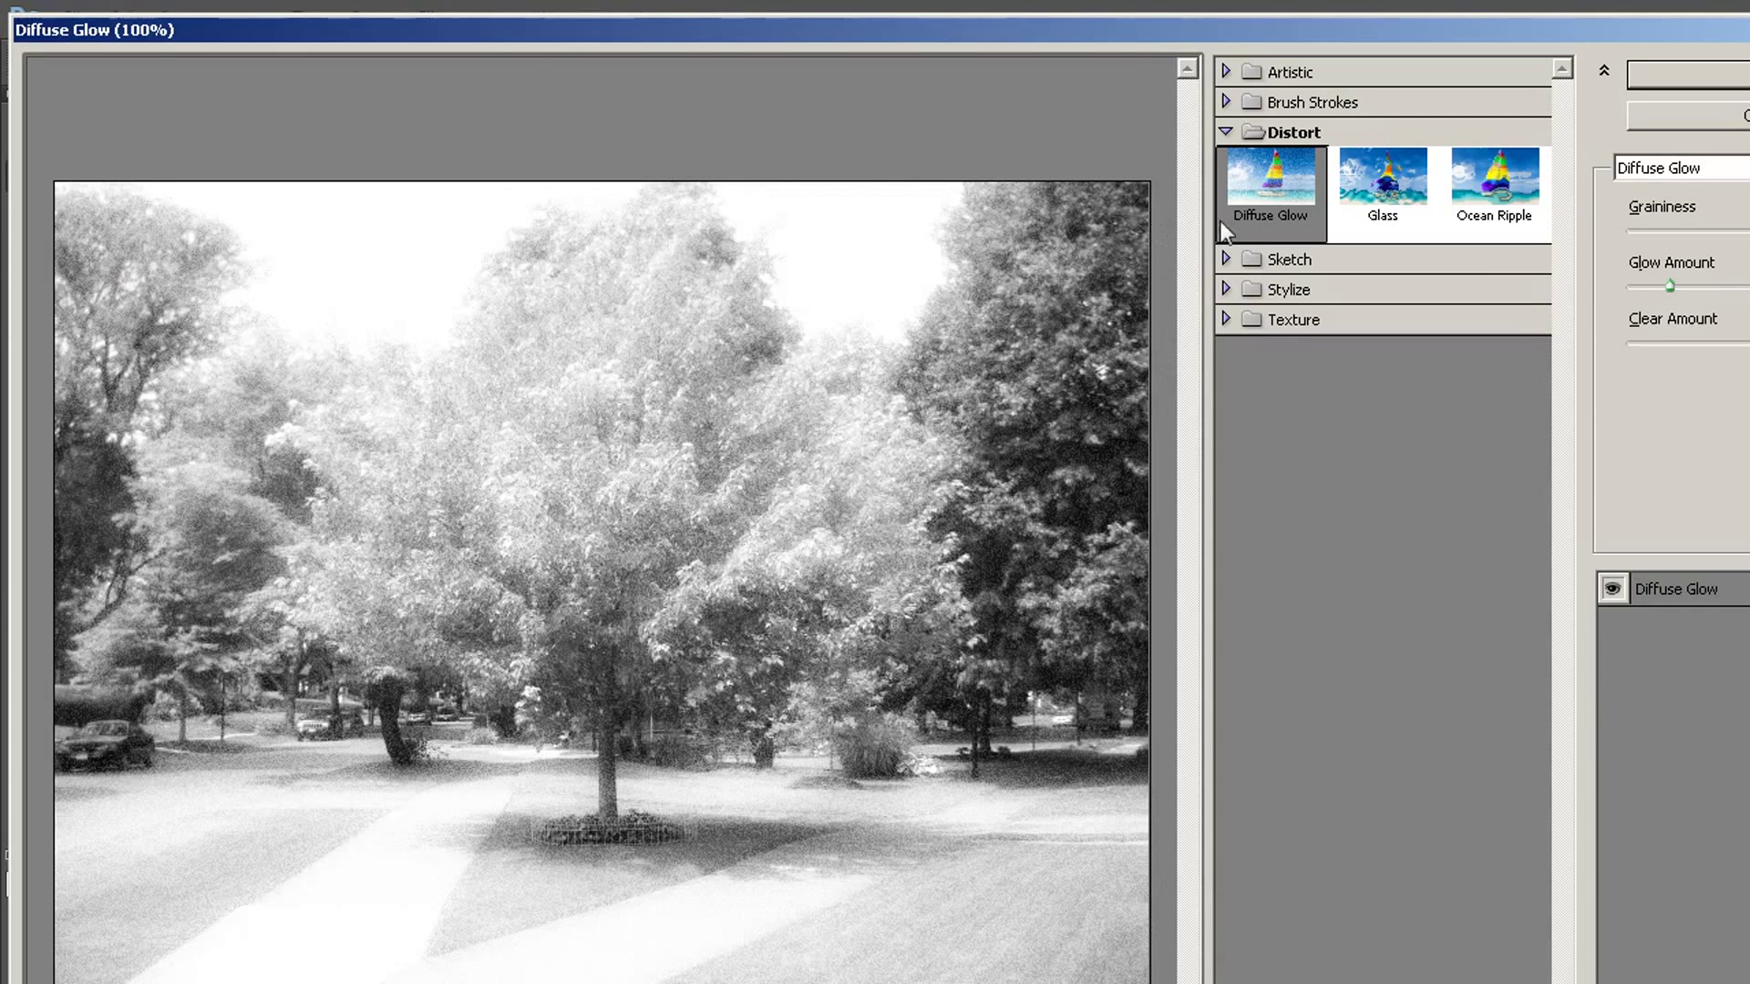
pyautogui.click(1294, 133)
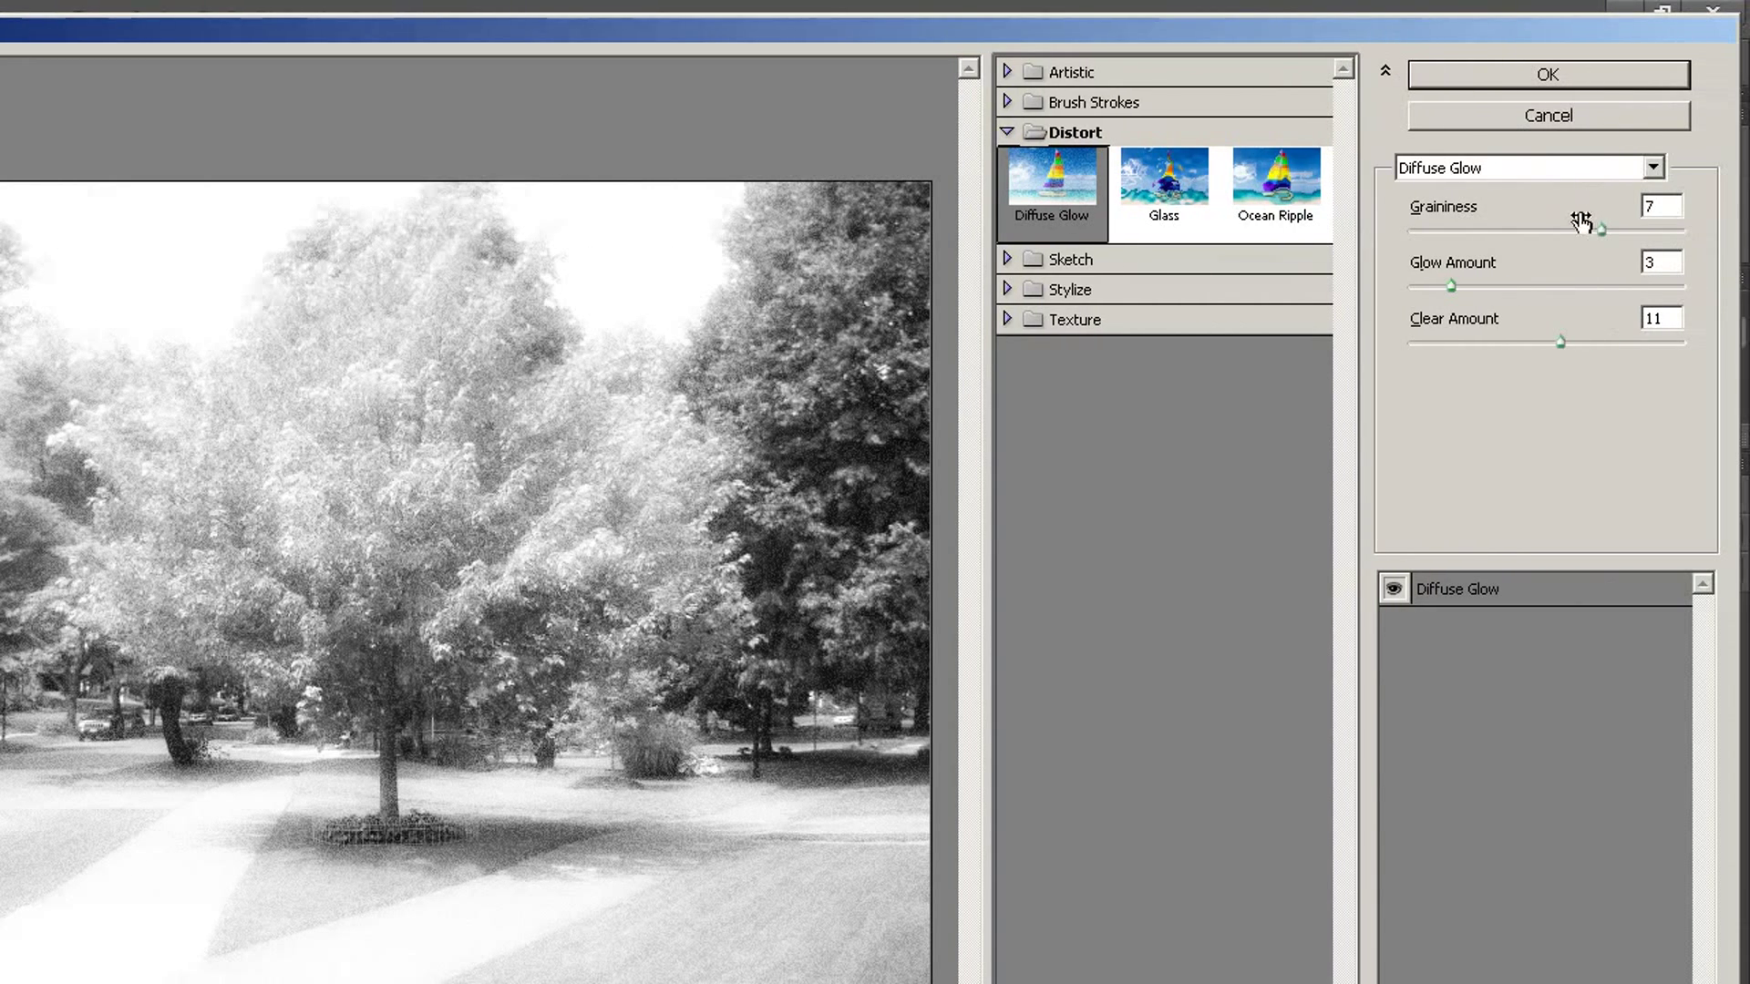
pyautogui.click(1605, 228)
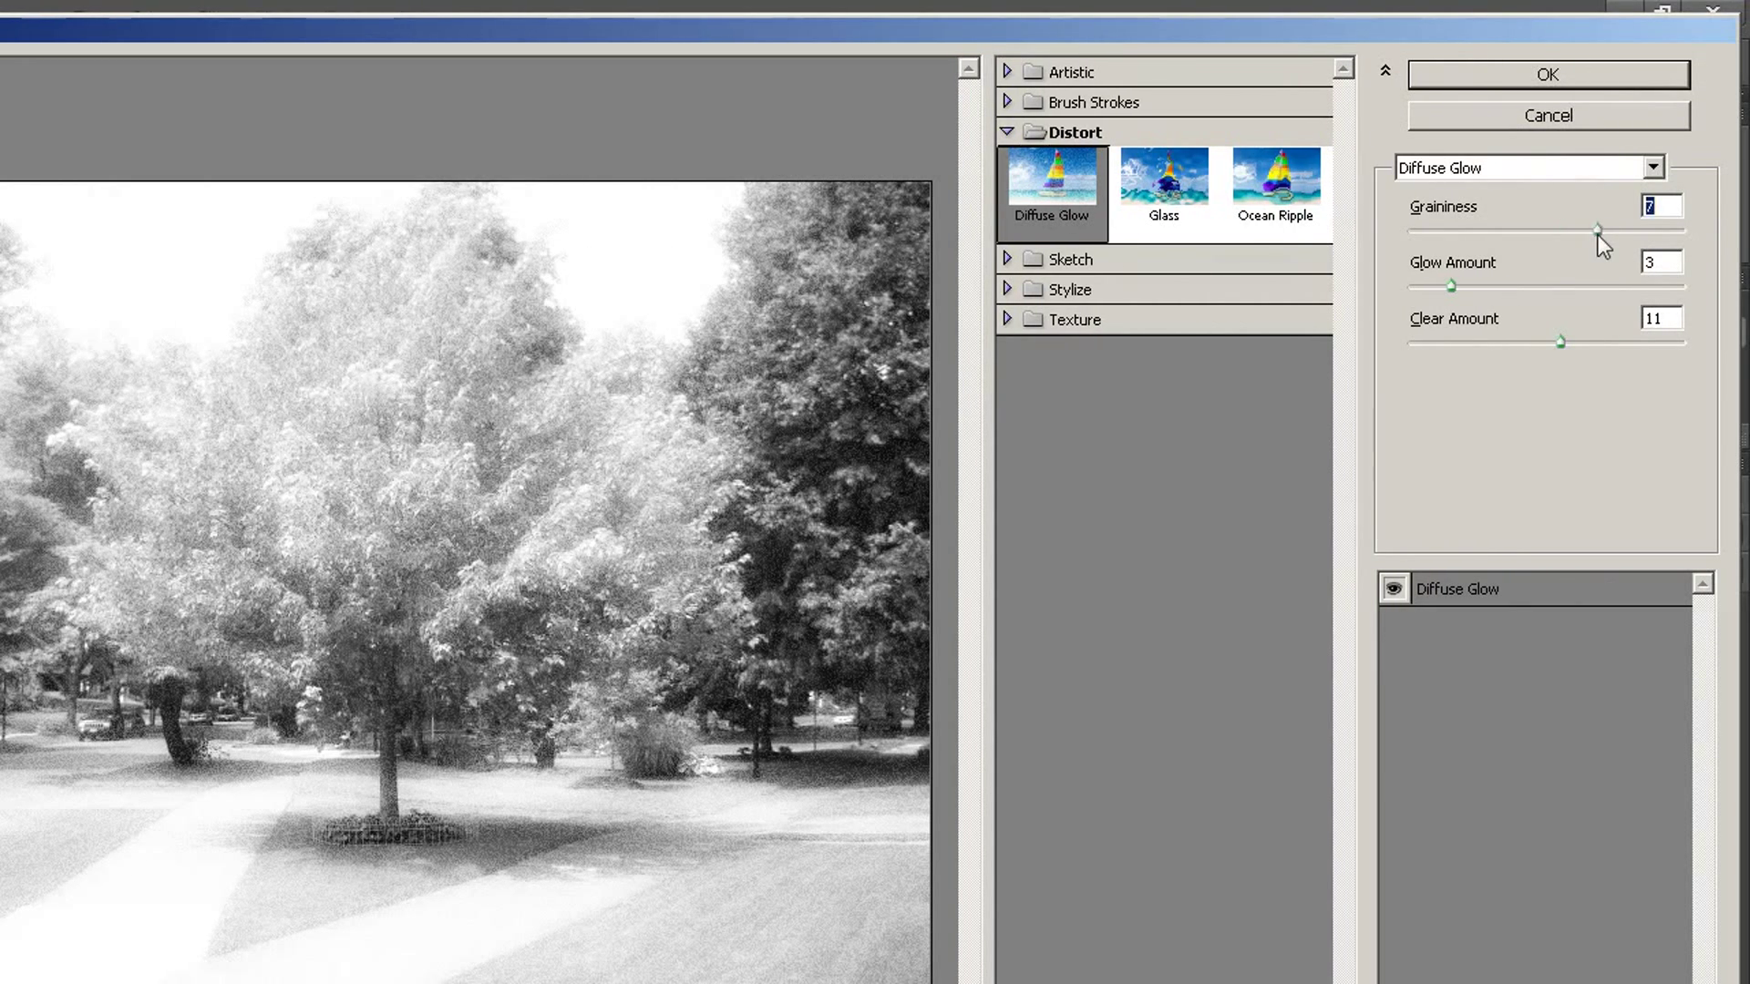
pyautogui.click(1451, 286)
pyautogui.moveTo(1450, 287); pyautogui.dragTo(1458, 286)
pyautogui.click(1558, 344)
pyautogui.moveTo(1573, 343); pyautogui.dragTo(1550, 343)
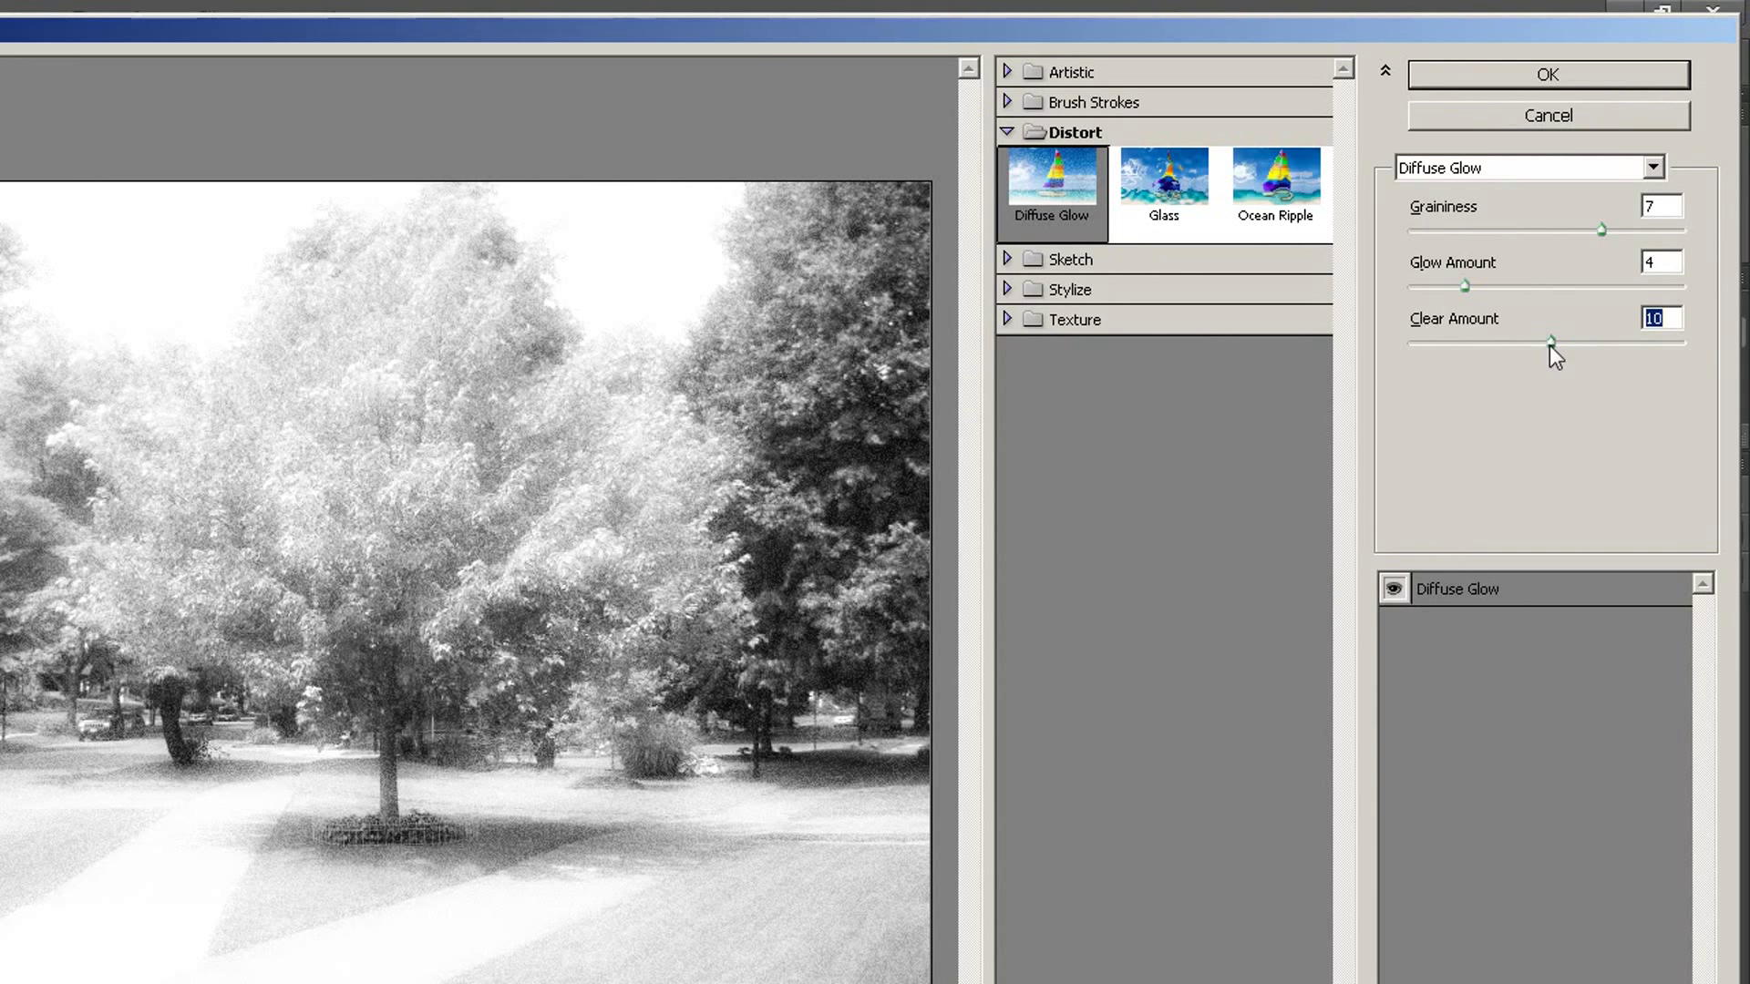
pyautogui.click(1600, 75)
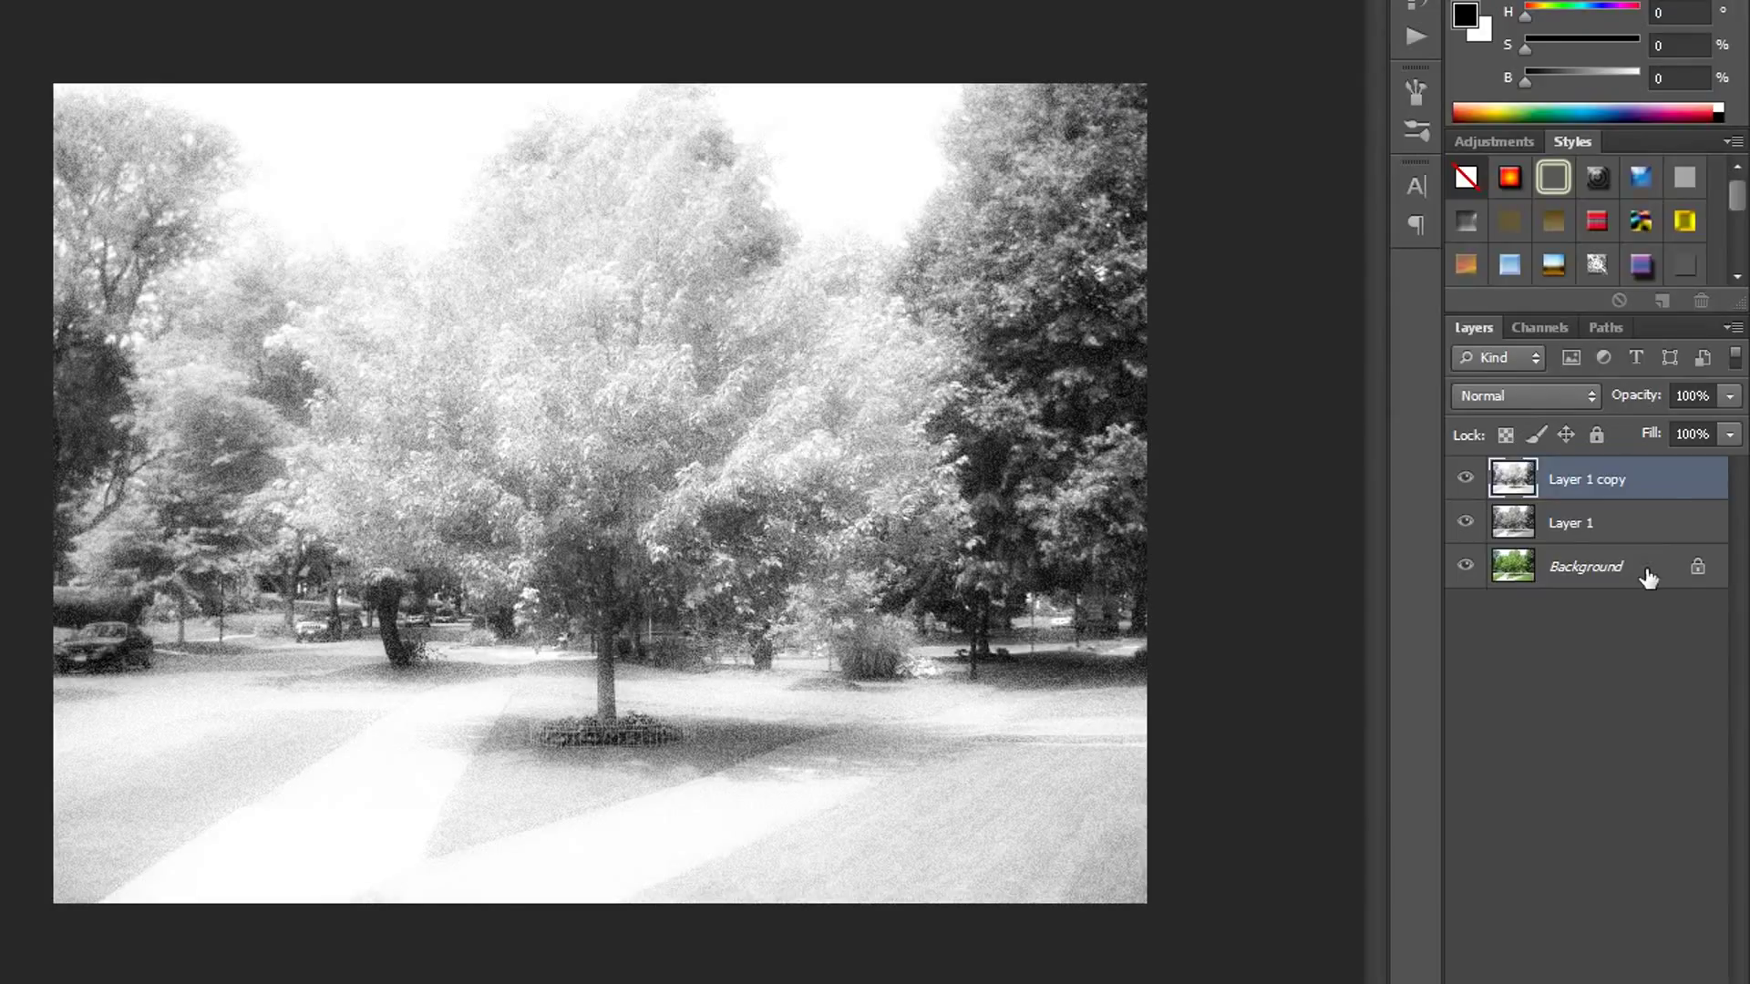
# - Duplicate the Background layer and move Background copy to the top of the stack
pyautogui.click(1649, 577)
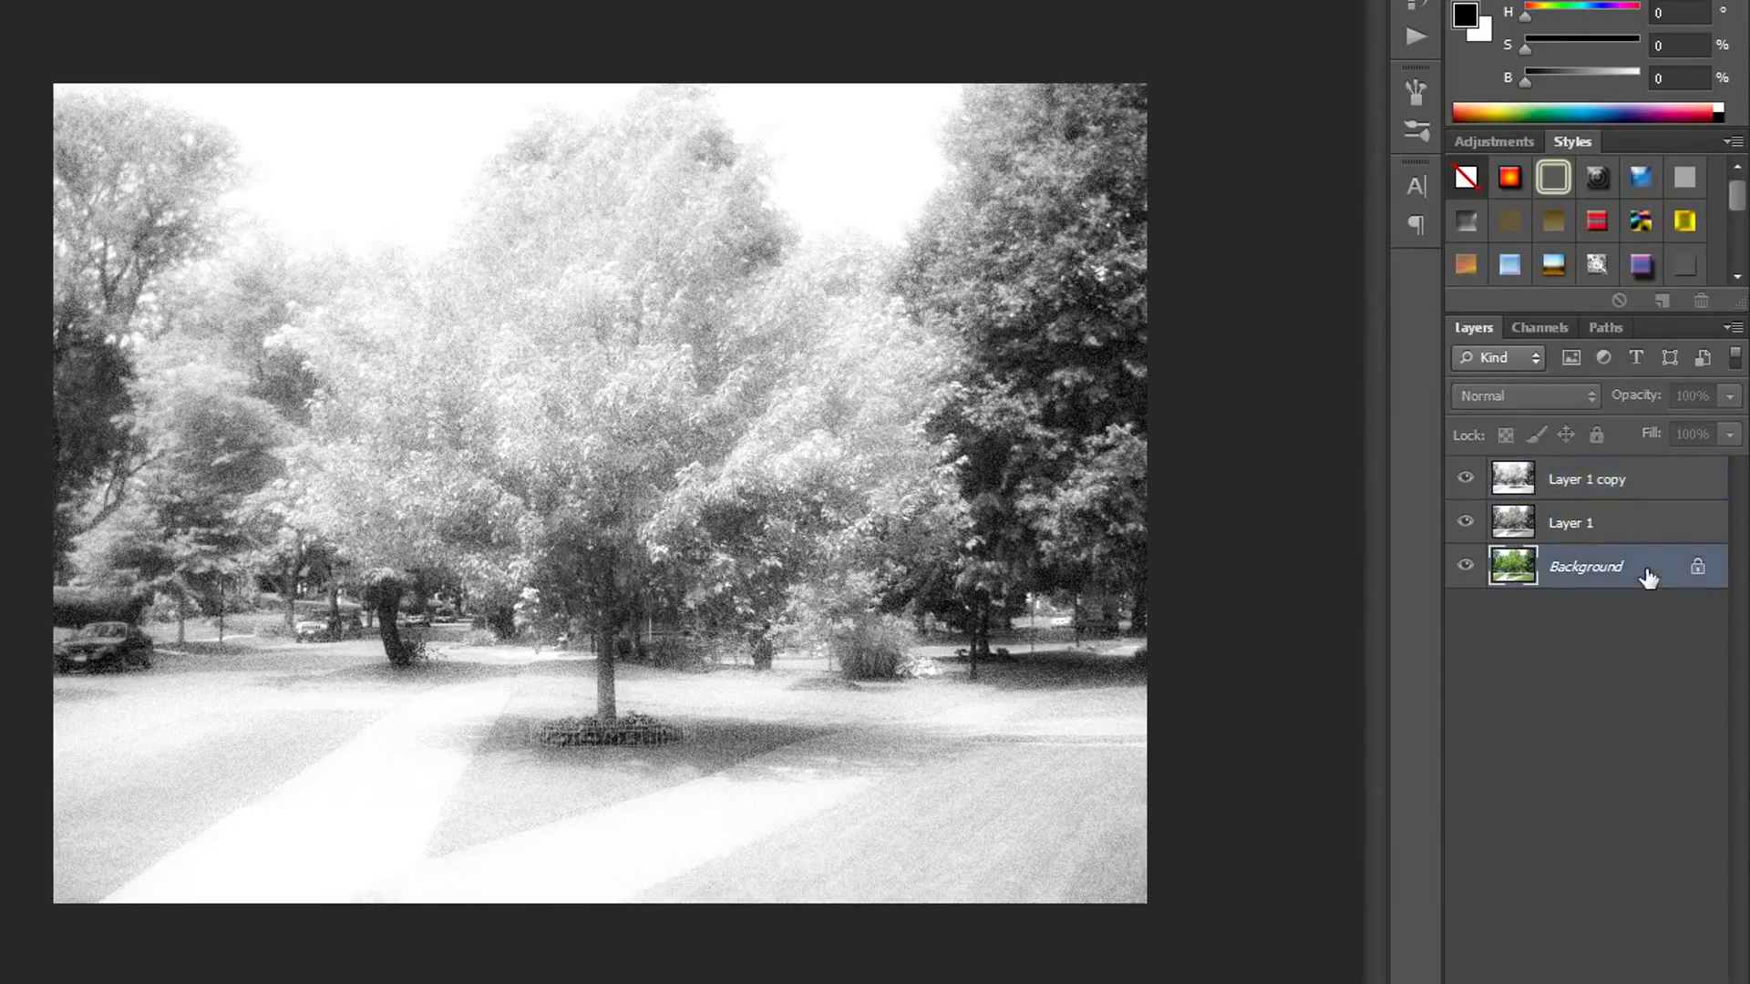
pyautogui.rightClick(1649, 578)
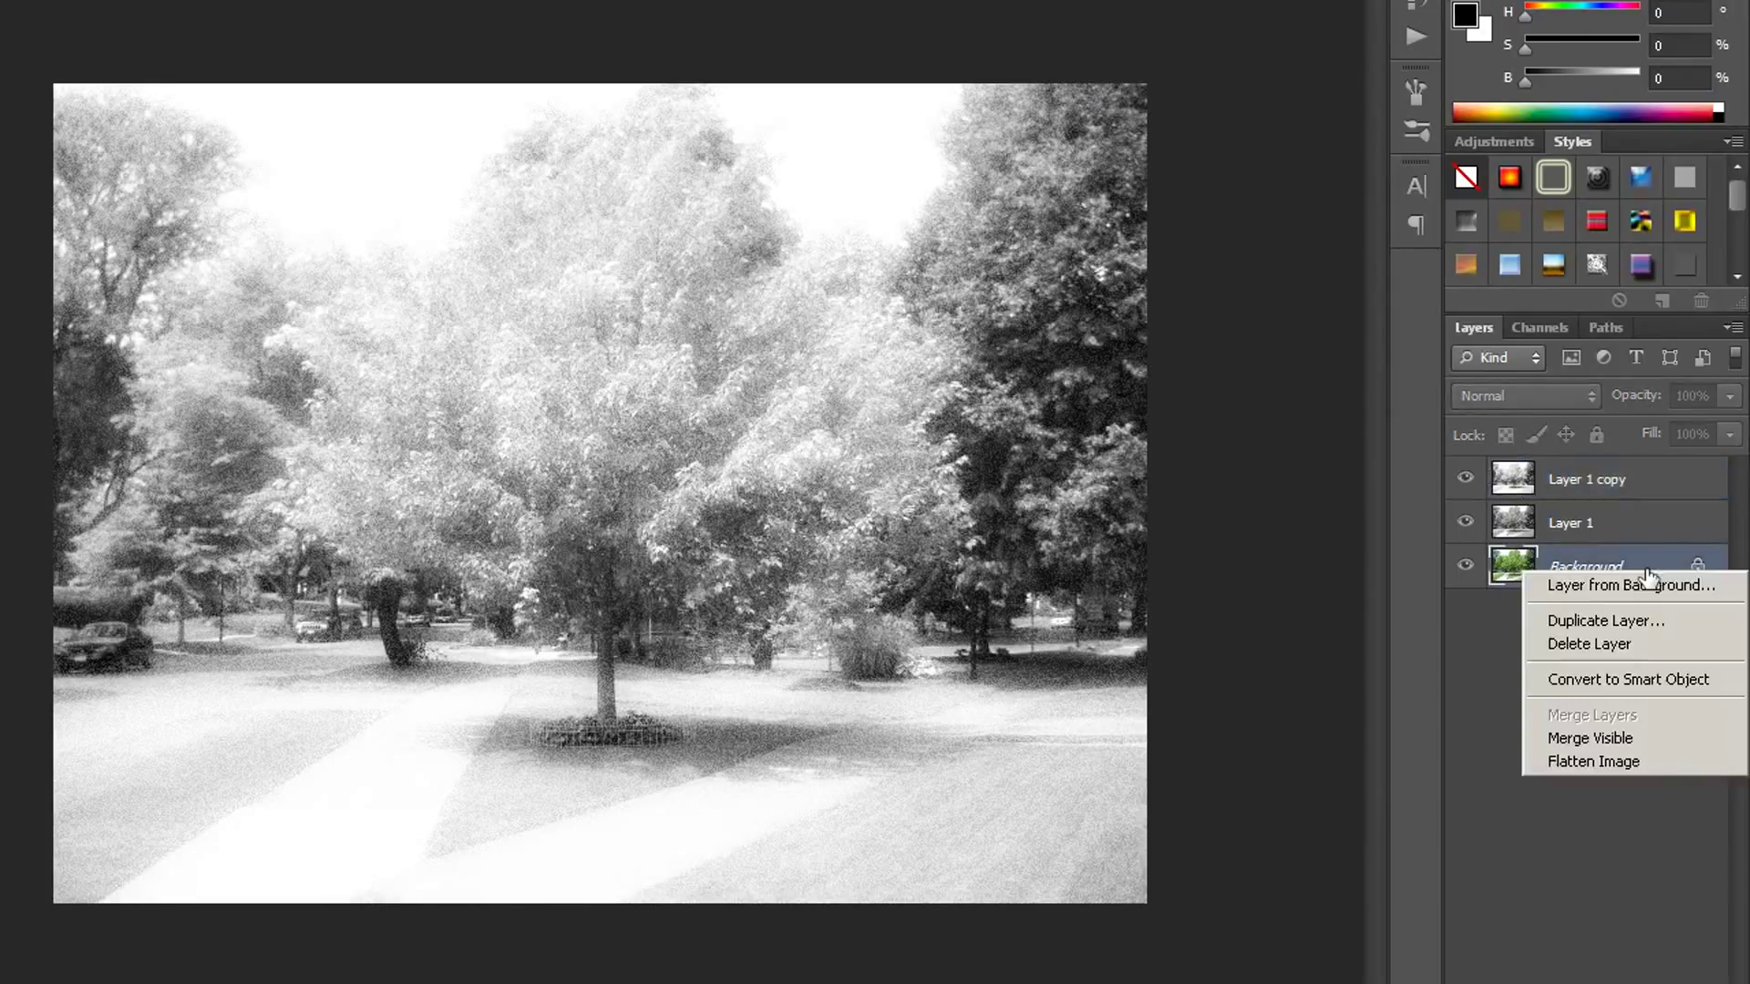
pyautogui.click(1631, 623)
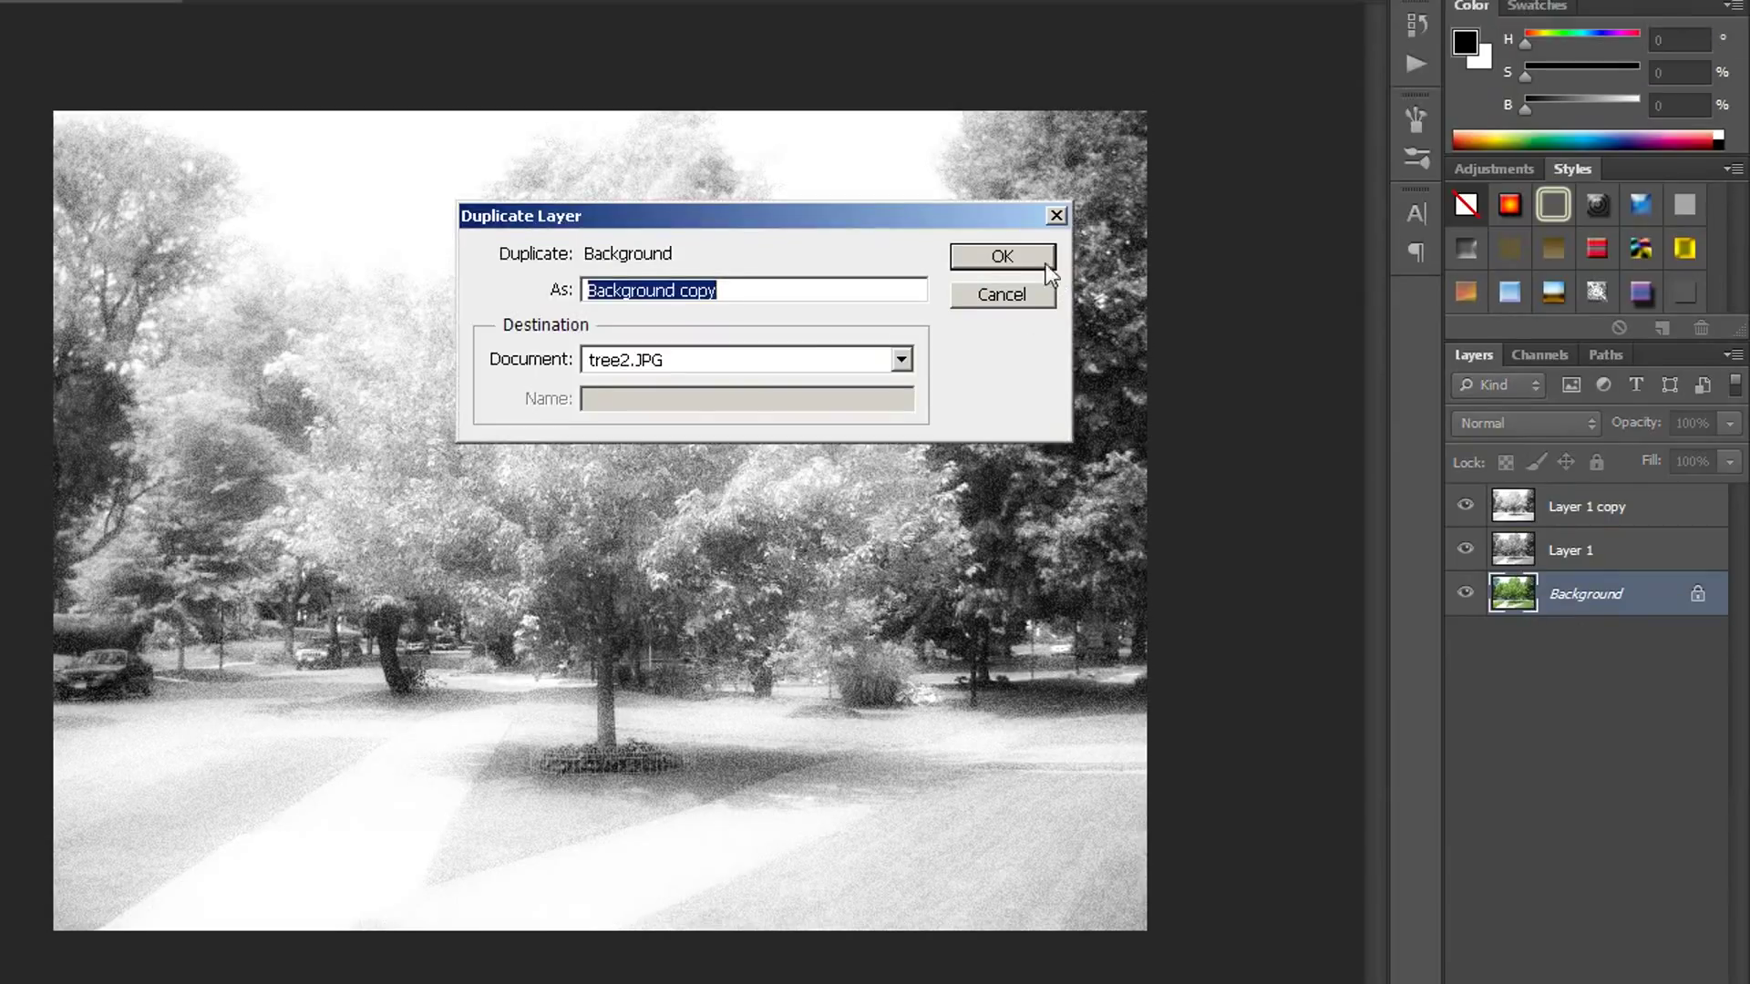
pyautogui.click(1035, 261)
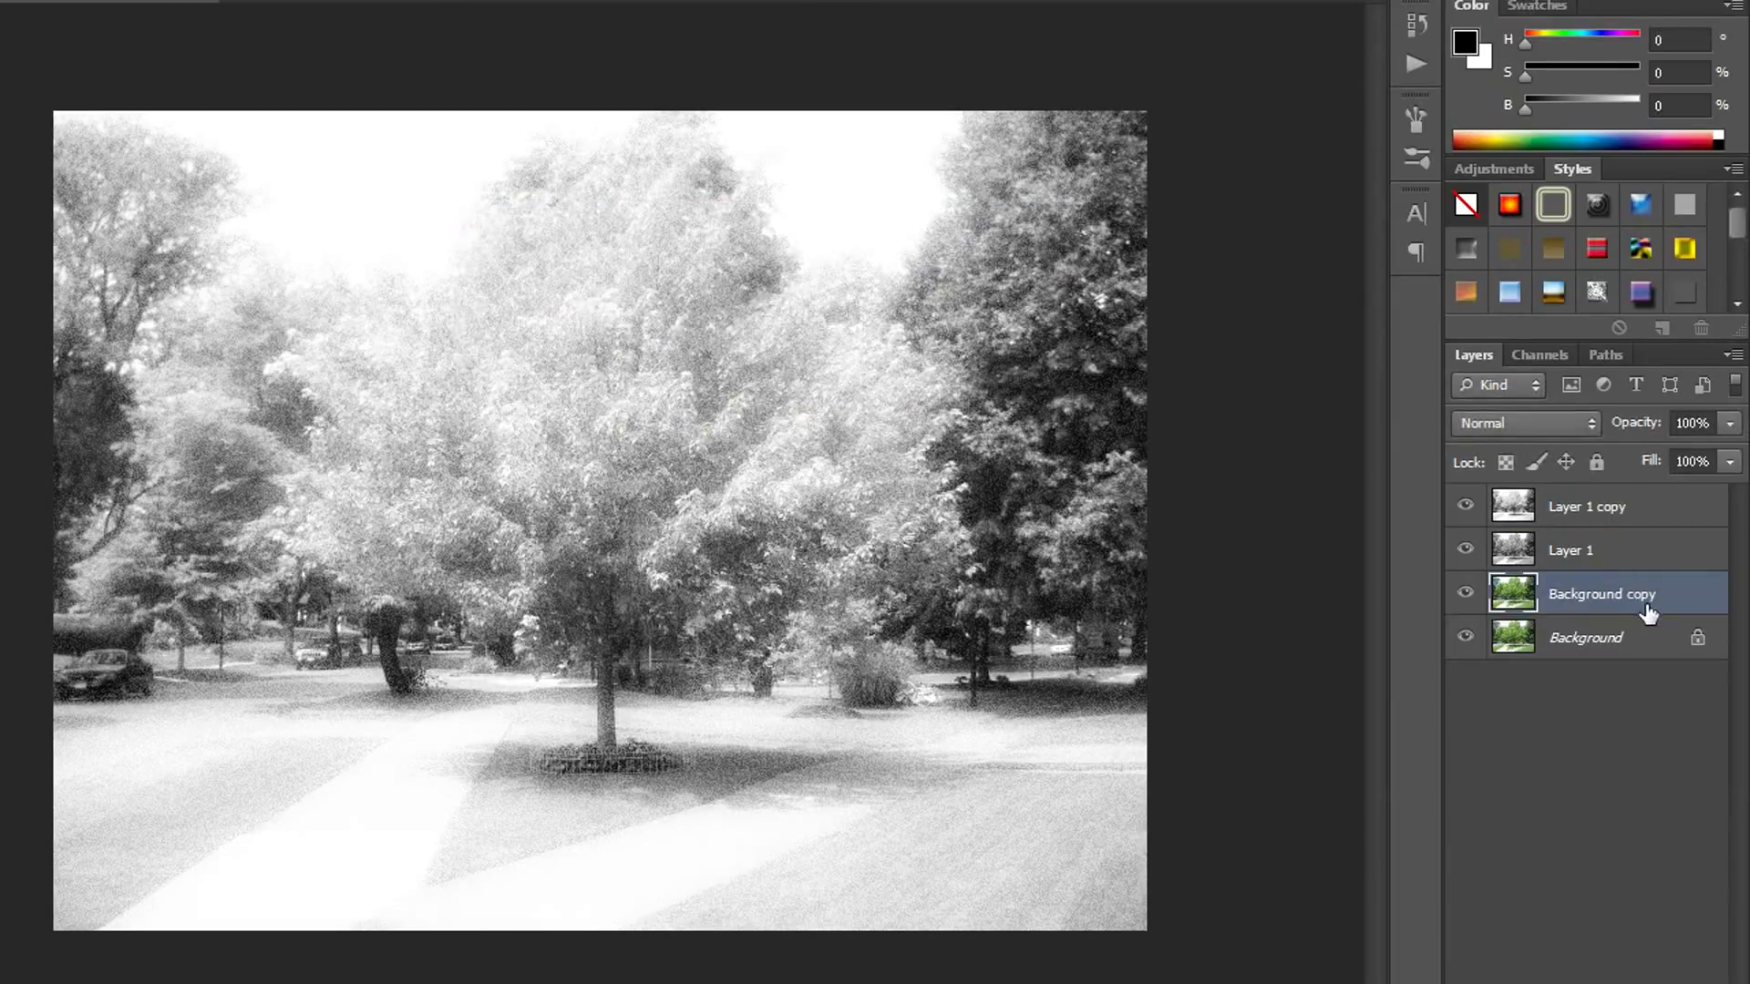
pyautogui.moveTo(1645, 609); pyautogui.dragTo(1634, 509)
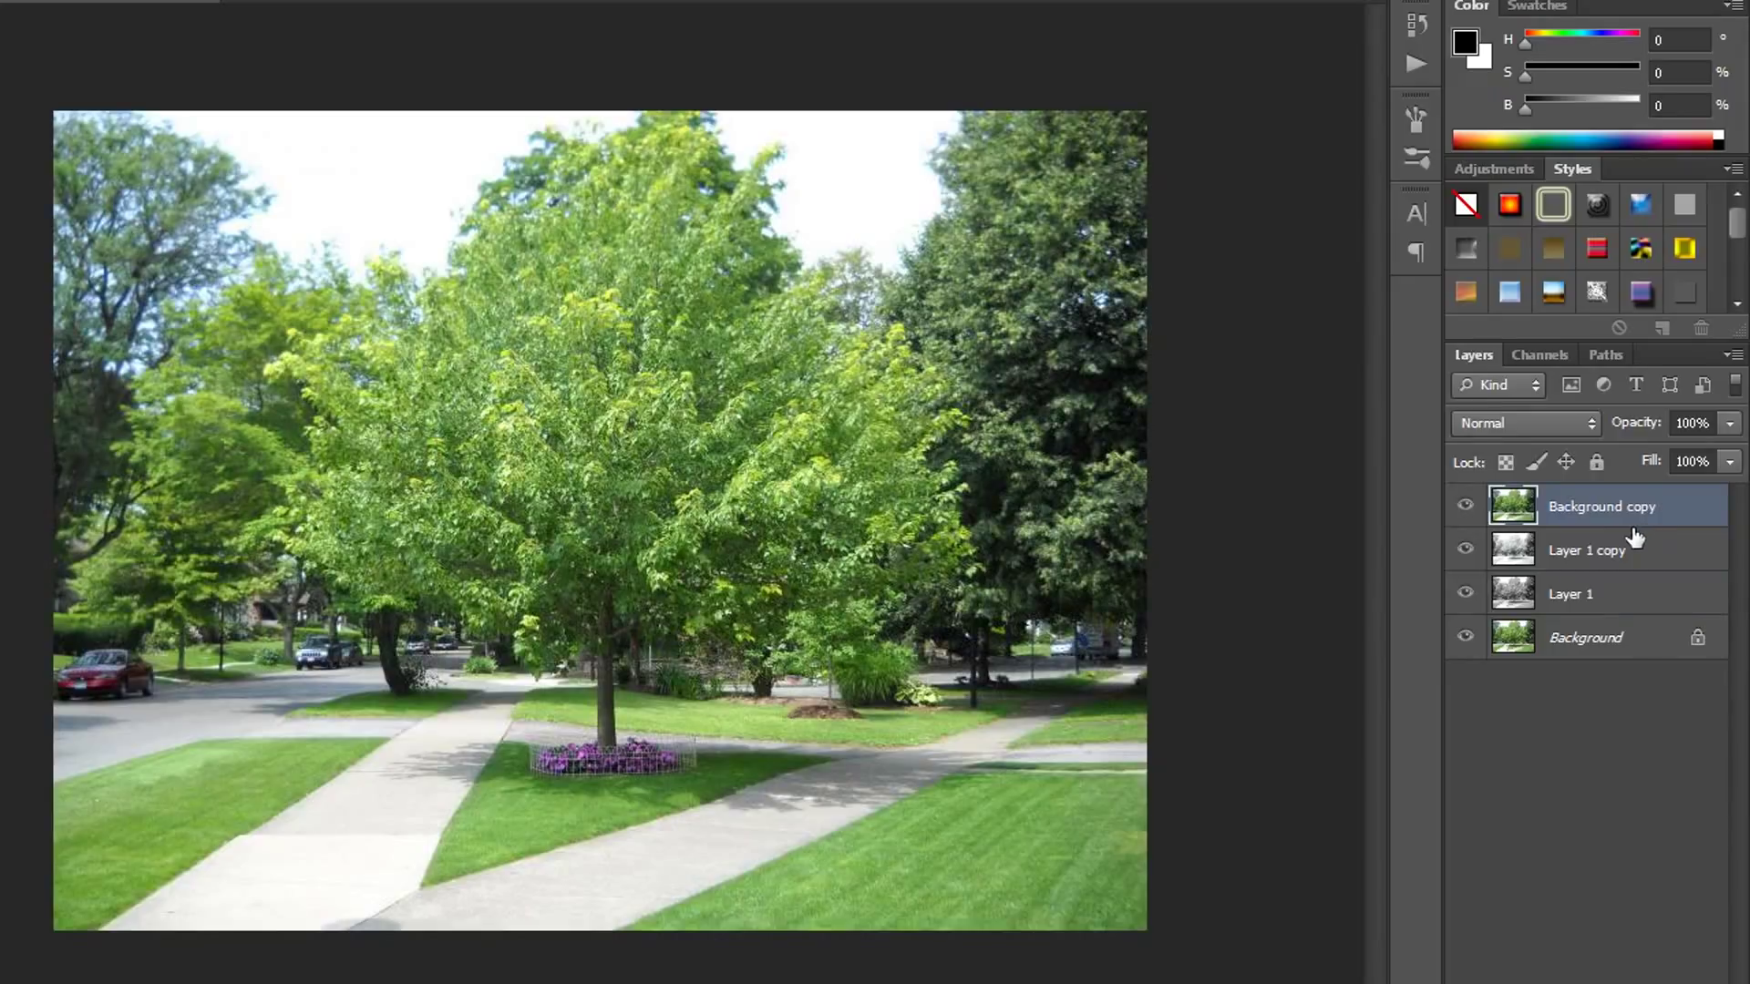
# - Set Background copy to Soft Light blend mode at 45% opacity
pyautogui.click(1593, 422)
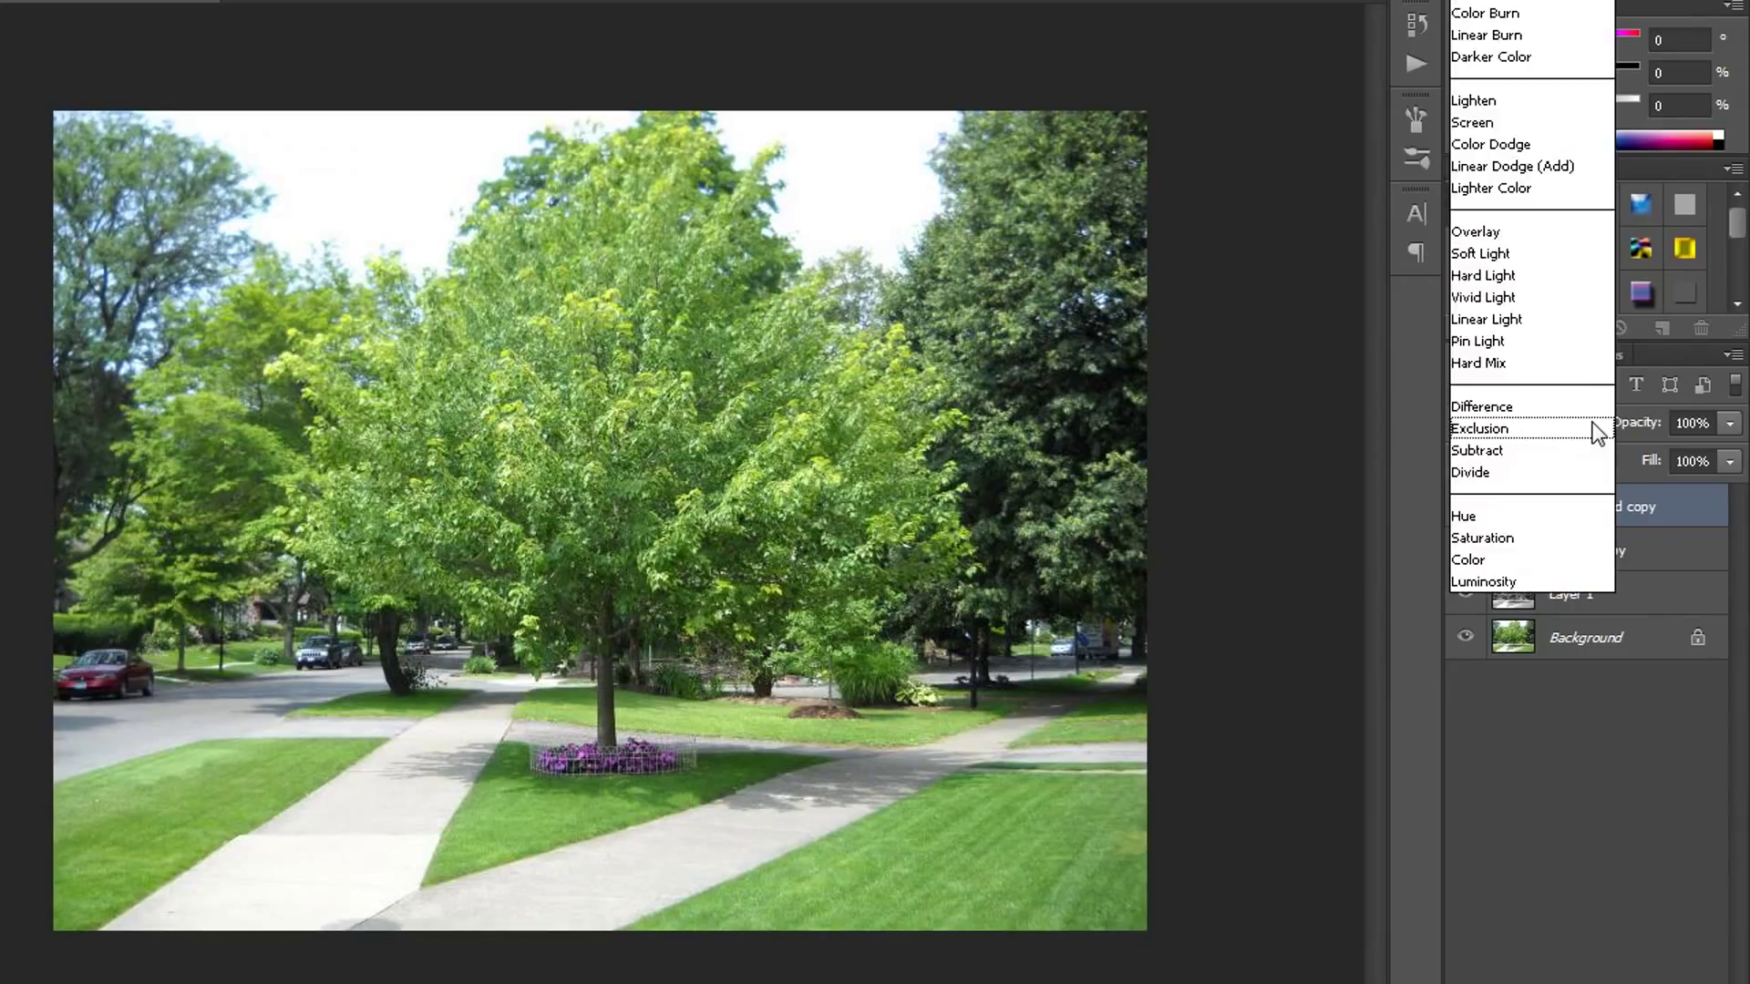
pyautogui.click(1508, 255)
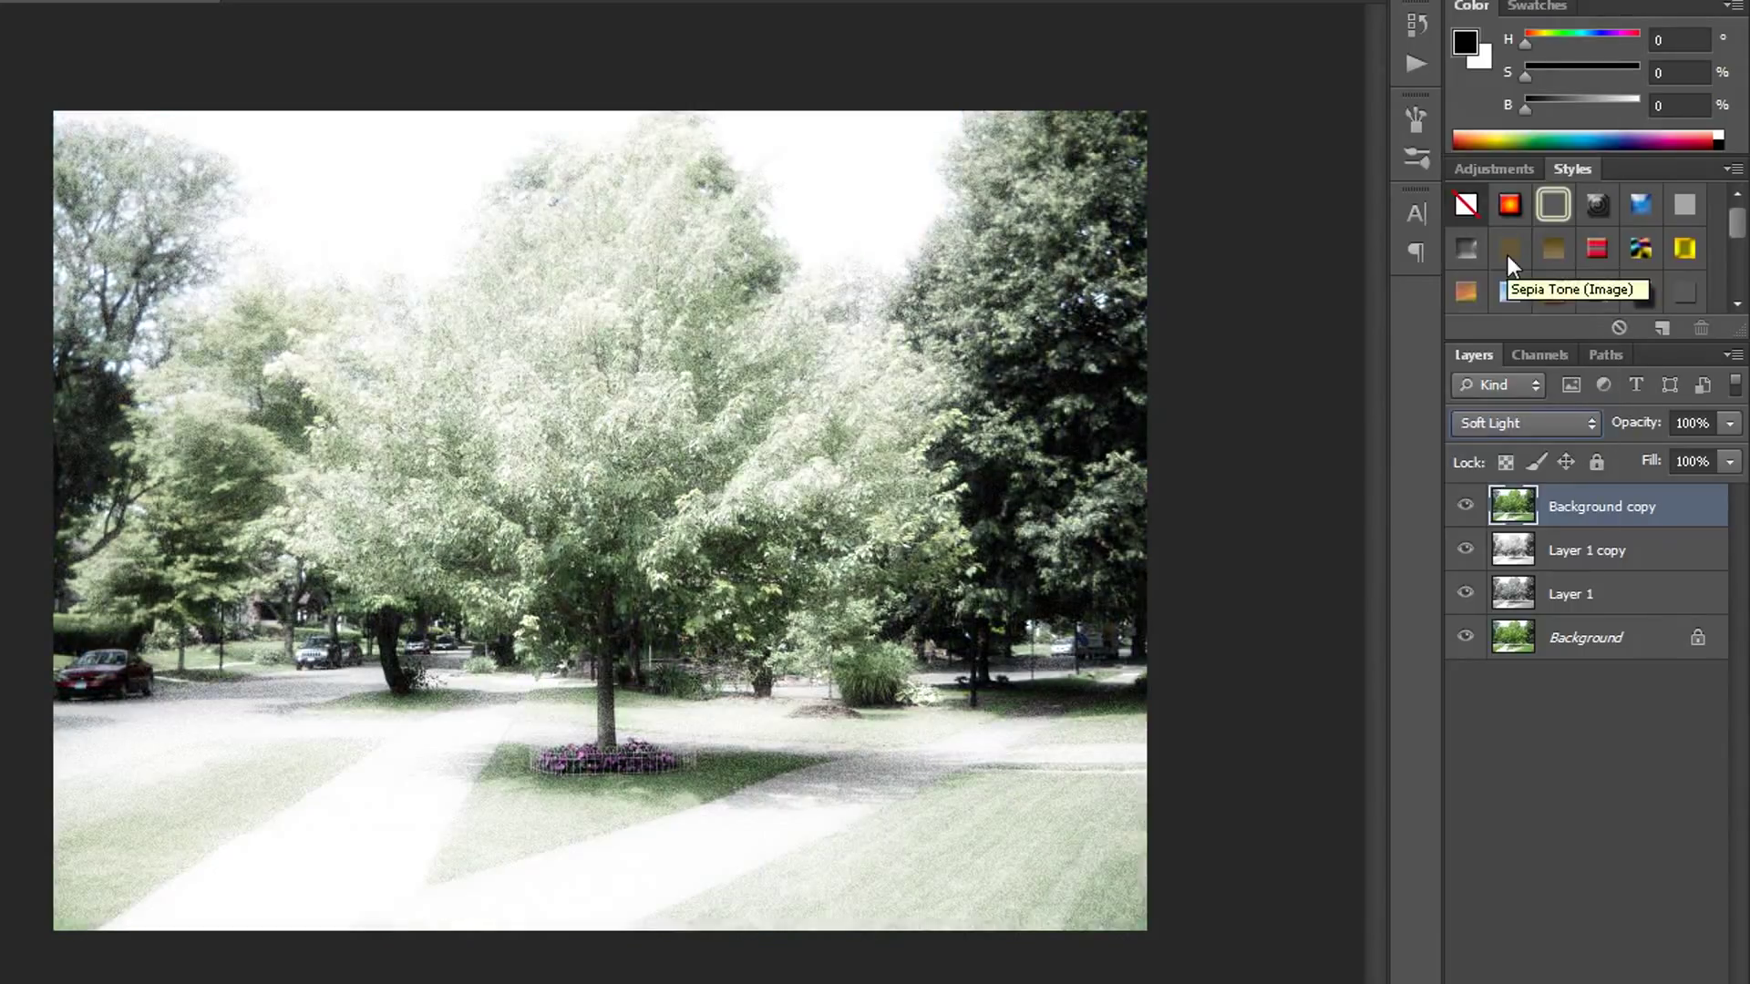
pyautogui.click(1730, 424)
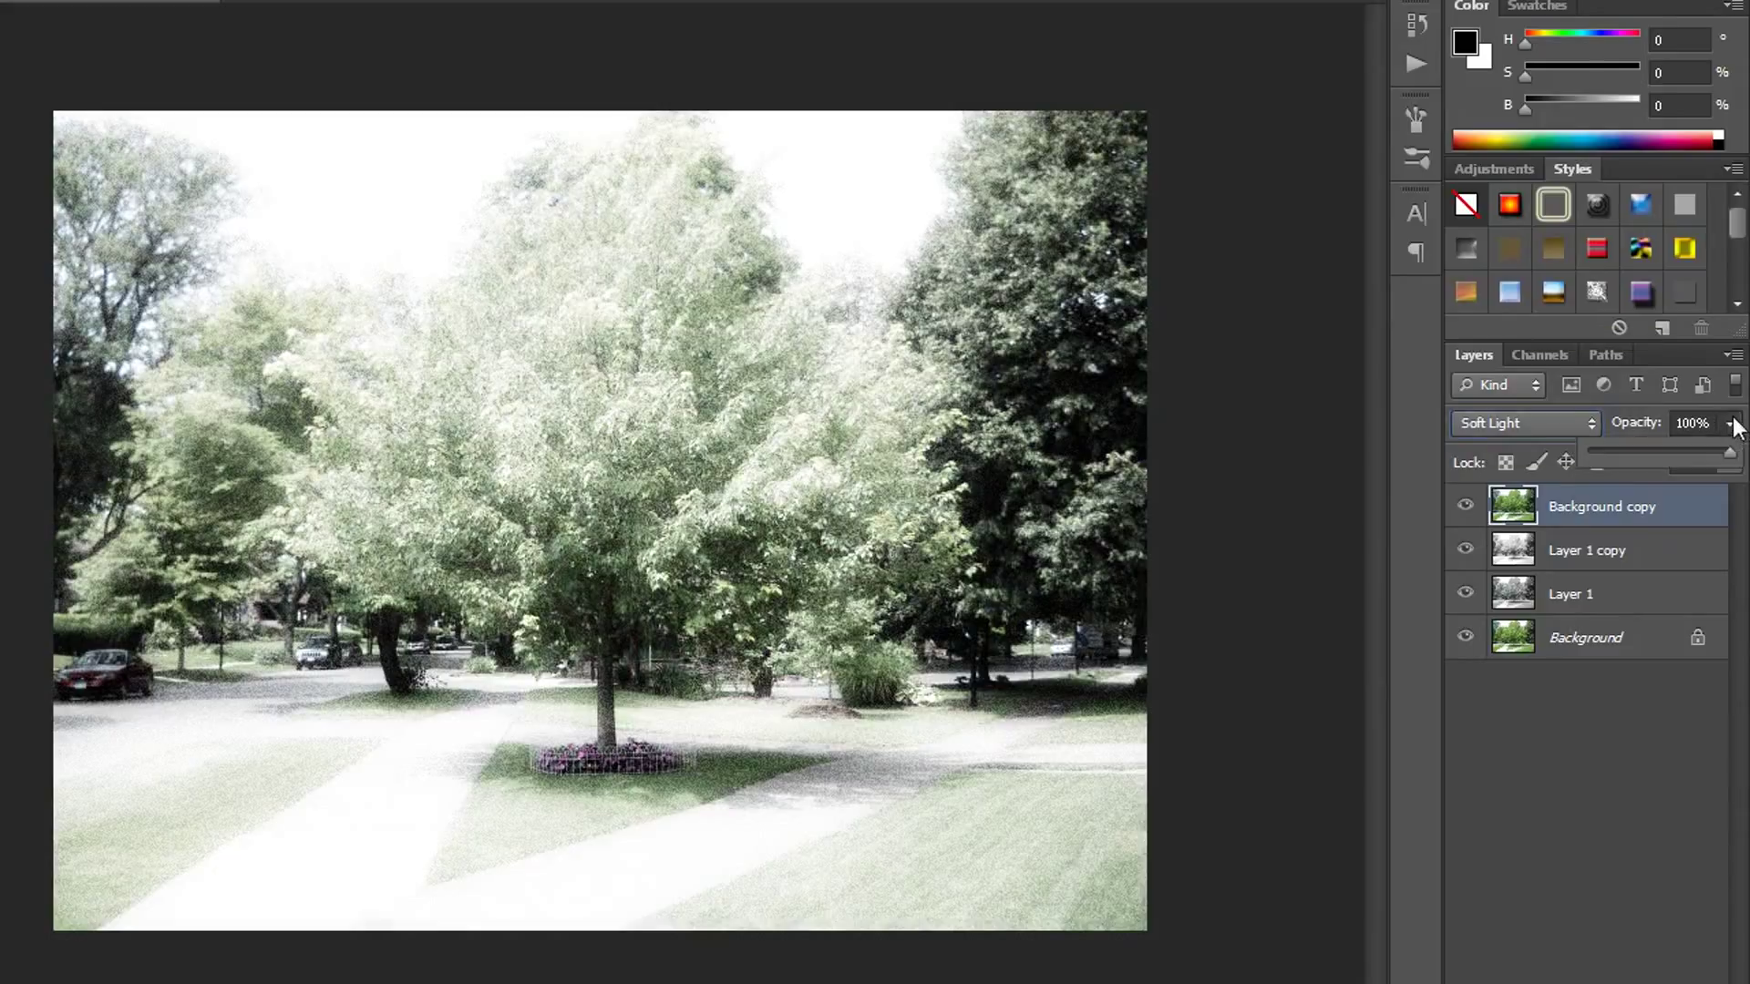
pyautogui.moveTo(1728, 452); pyautogui.dragTo(1713, 452)
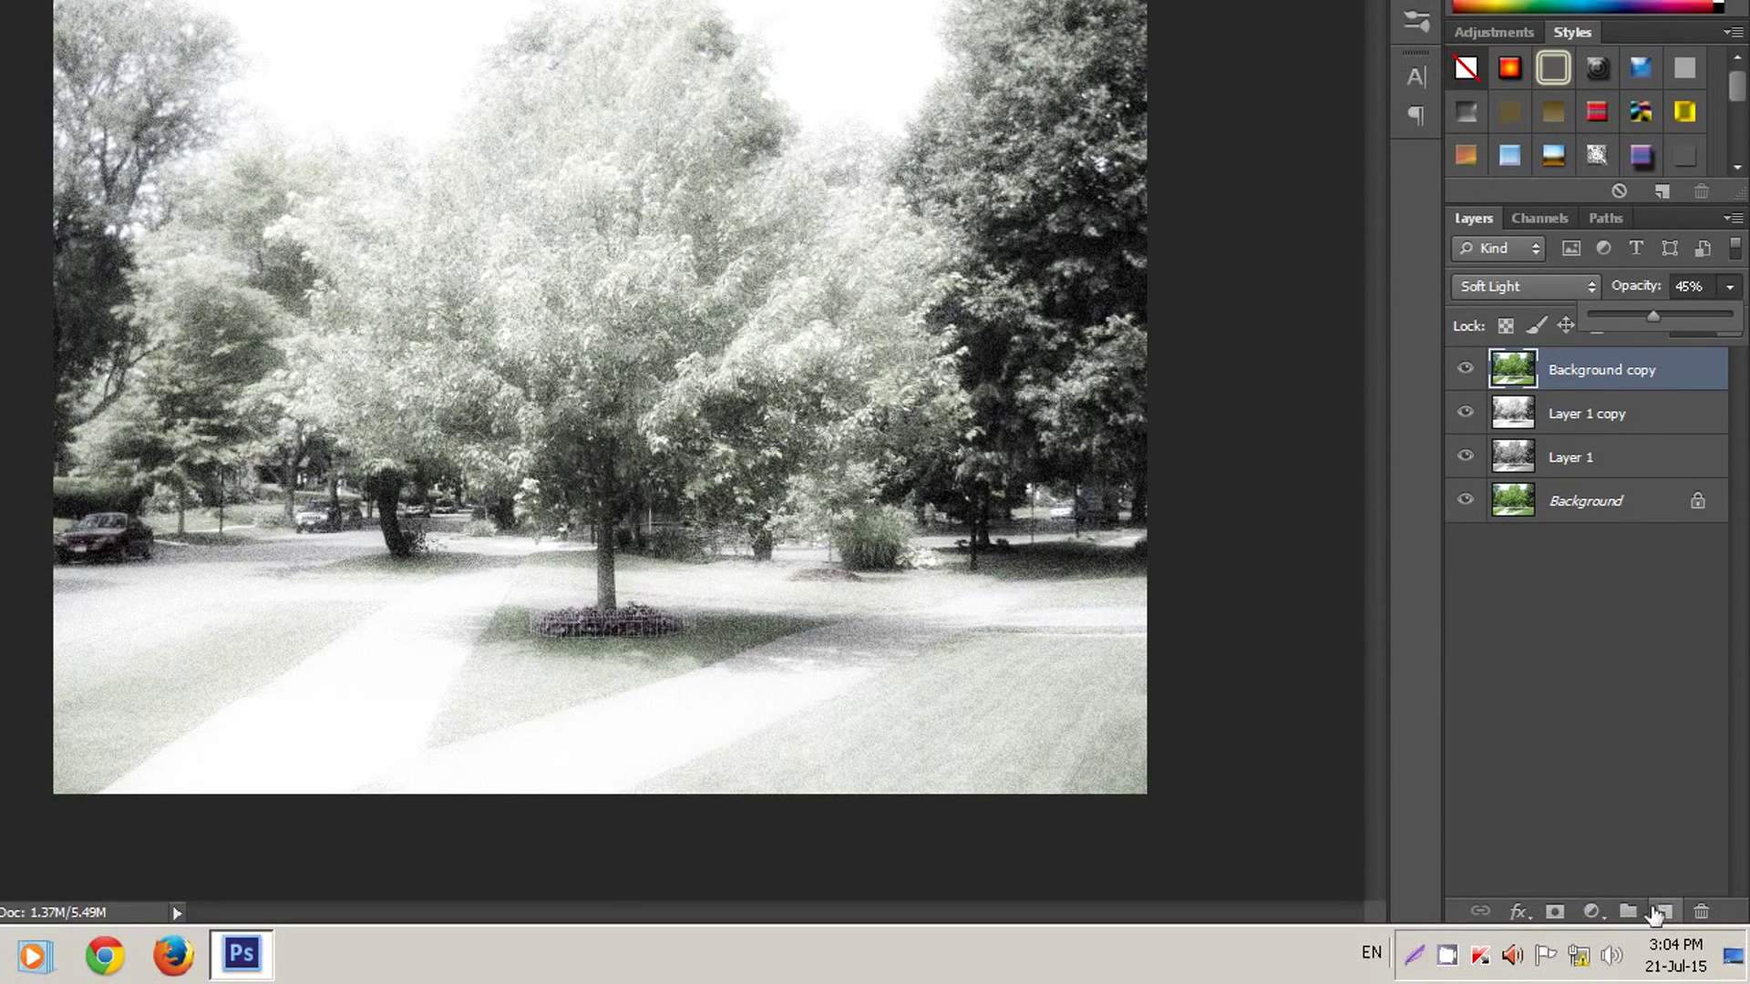
# - Add a new top Layer 2 and fill it with the black Foreground Color
pyautogui.click(1663, 911)
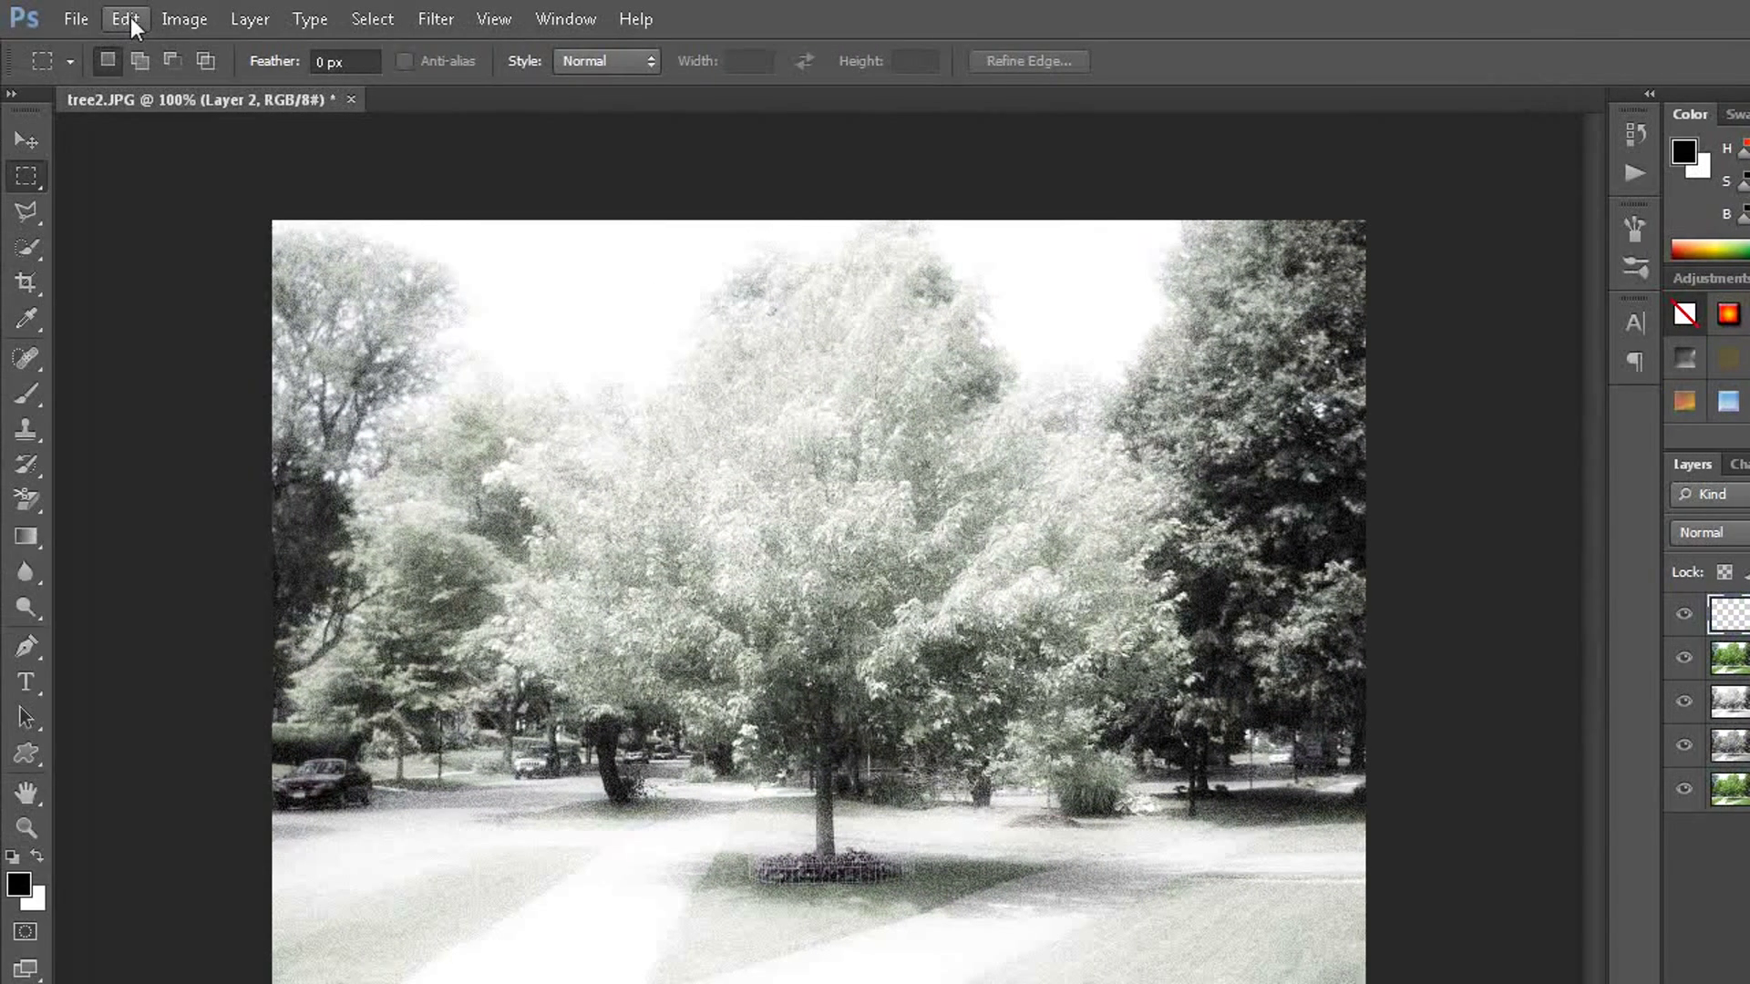
pyautogui.click(129, 18)
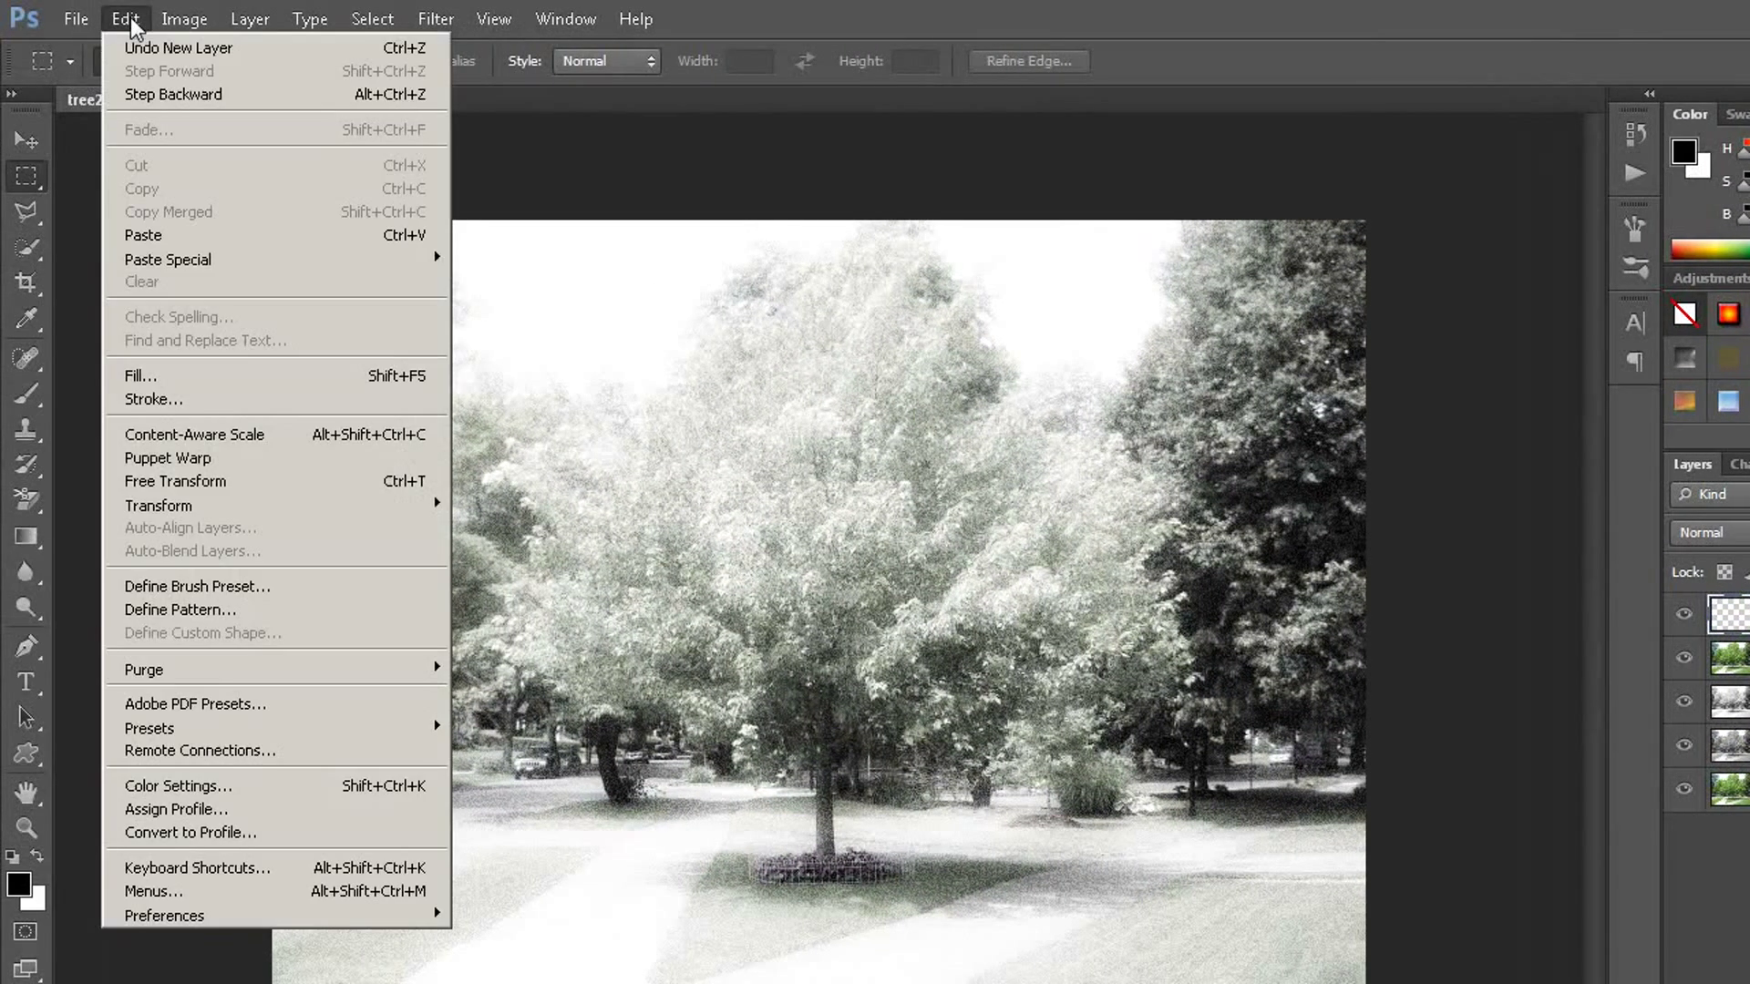
pyautogui.click(150, 381)
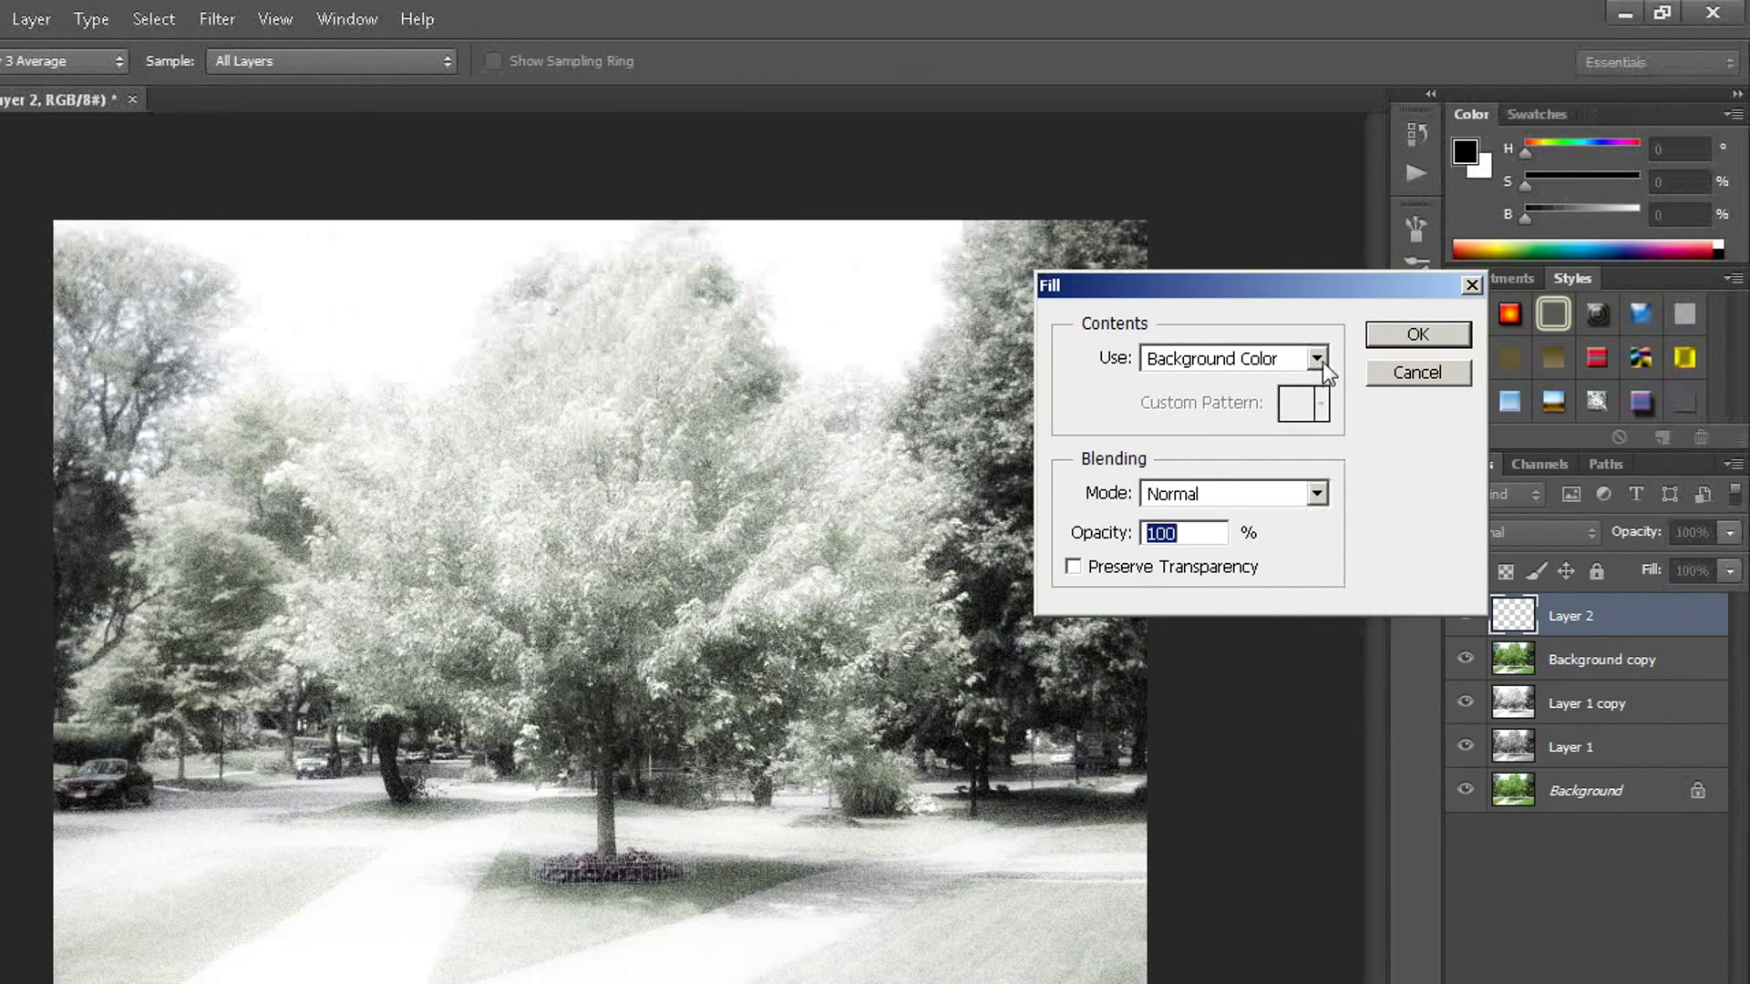
pyautogui.click(1316, 359)
pyautogui.click(1252, 388)
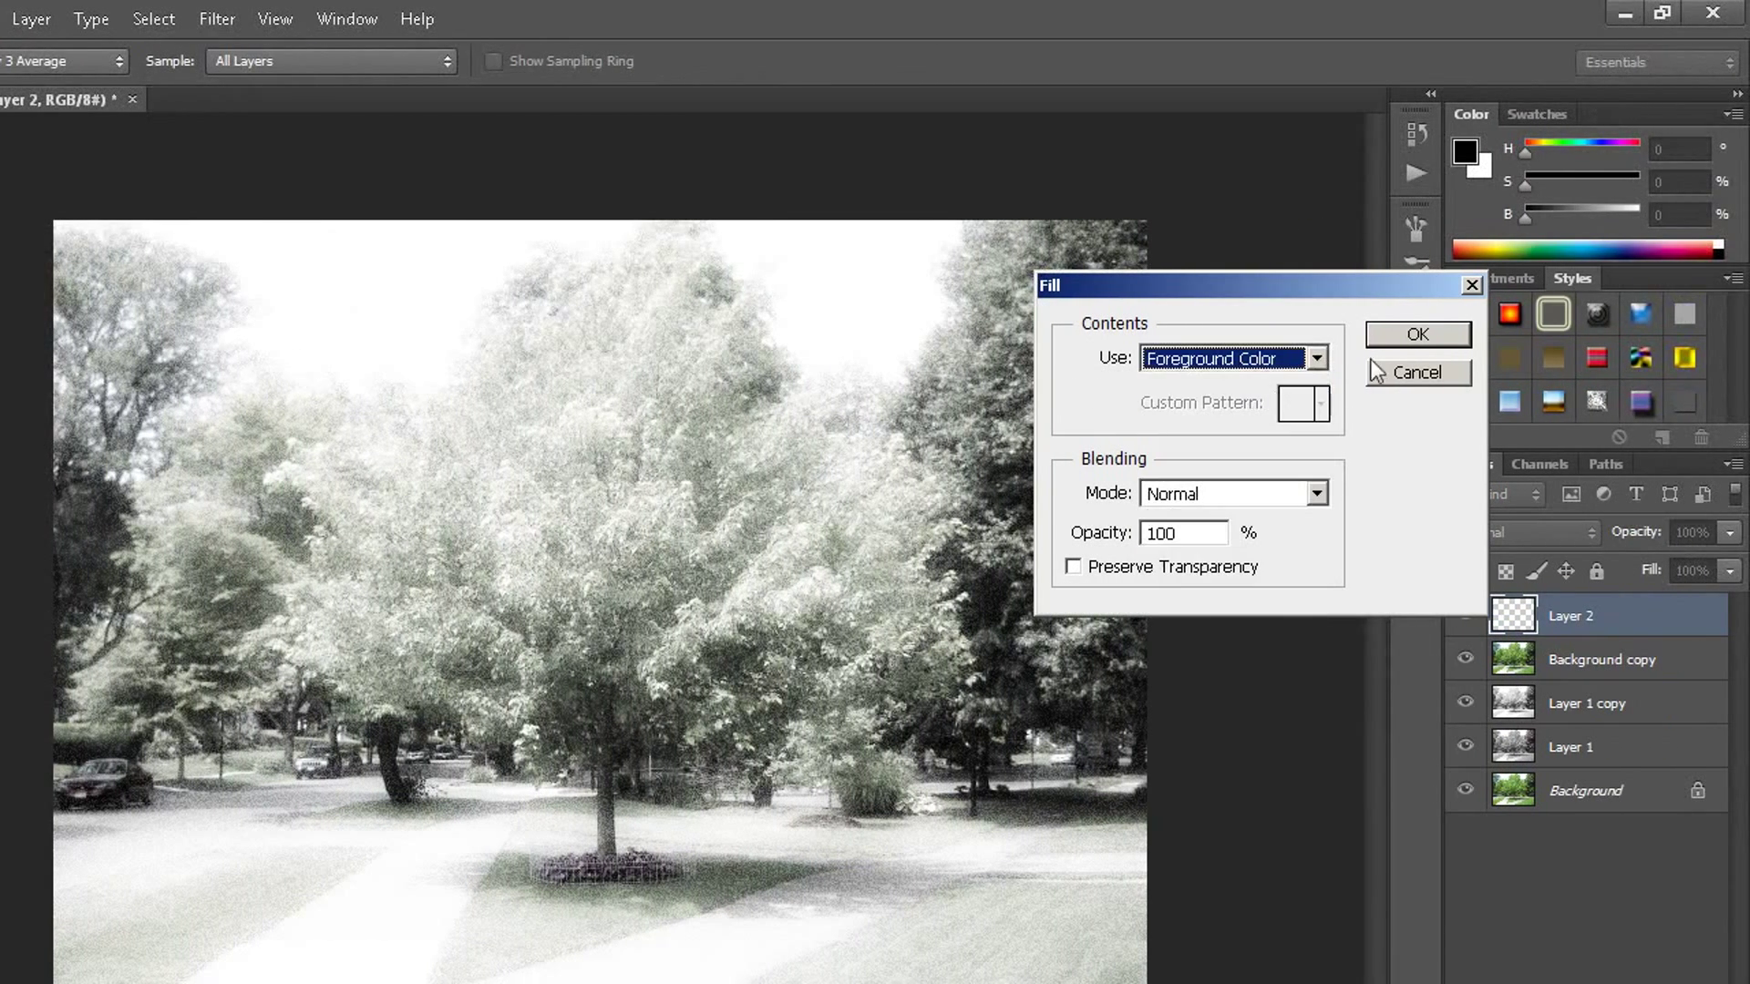
pyautogui.click(1418, 334)
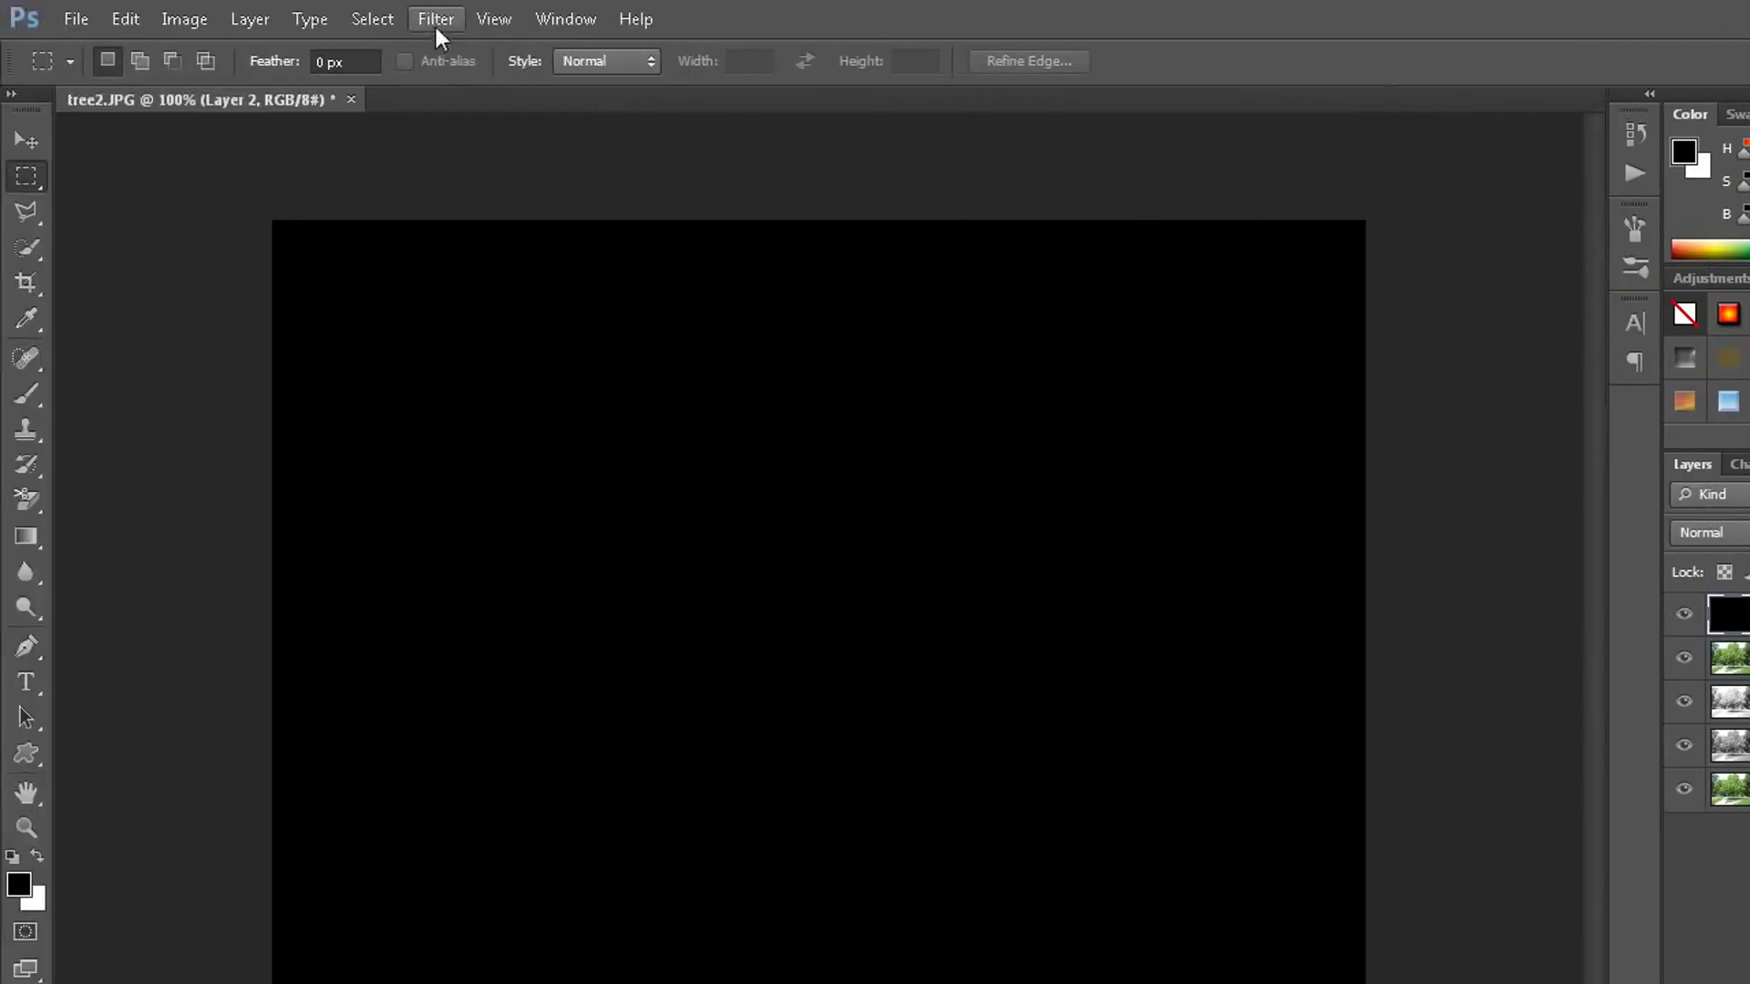
# - Add monochromatic Gaussian noise at roughly 120% to the black Layer 2
pyautogui.click(434, 23)
pyautogui.moveTo(449, 319)
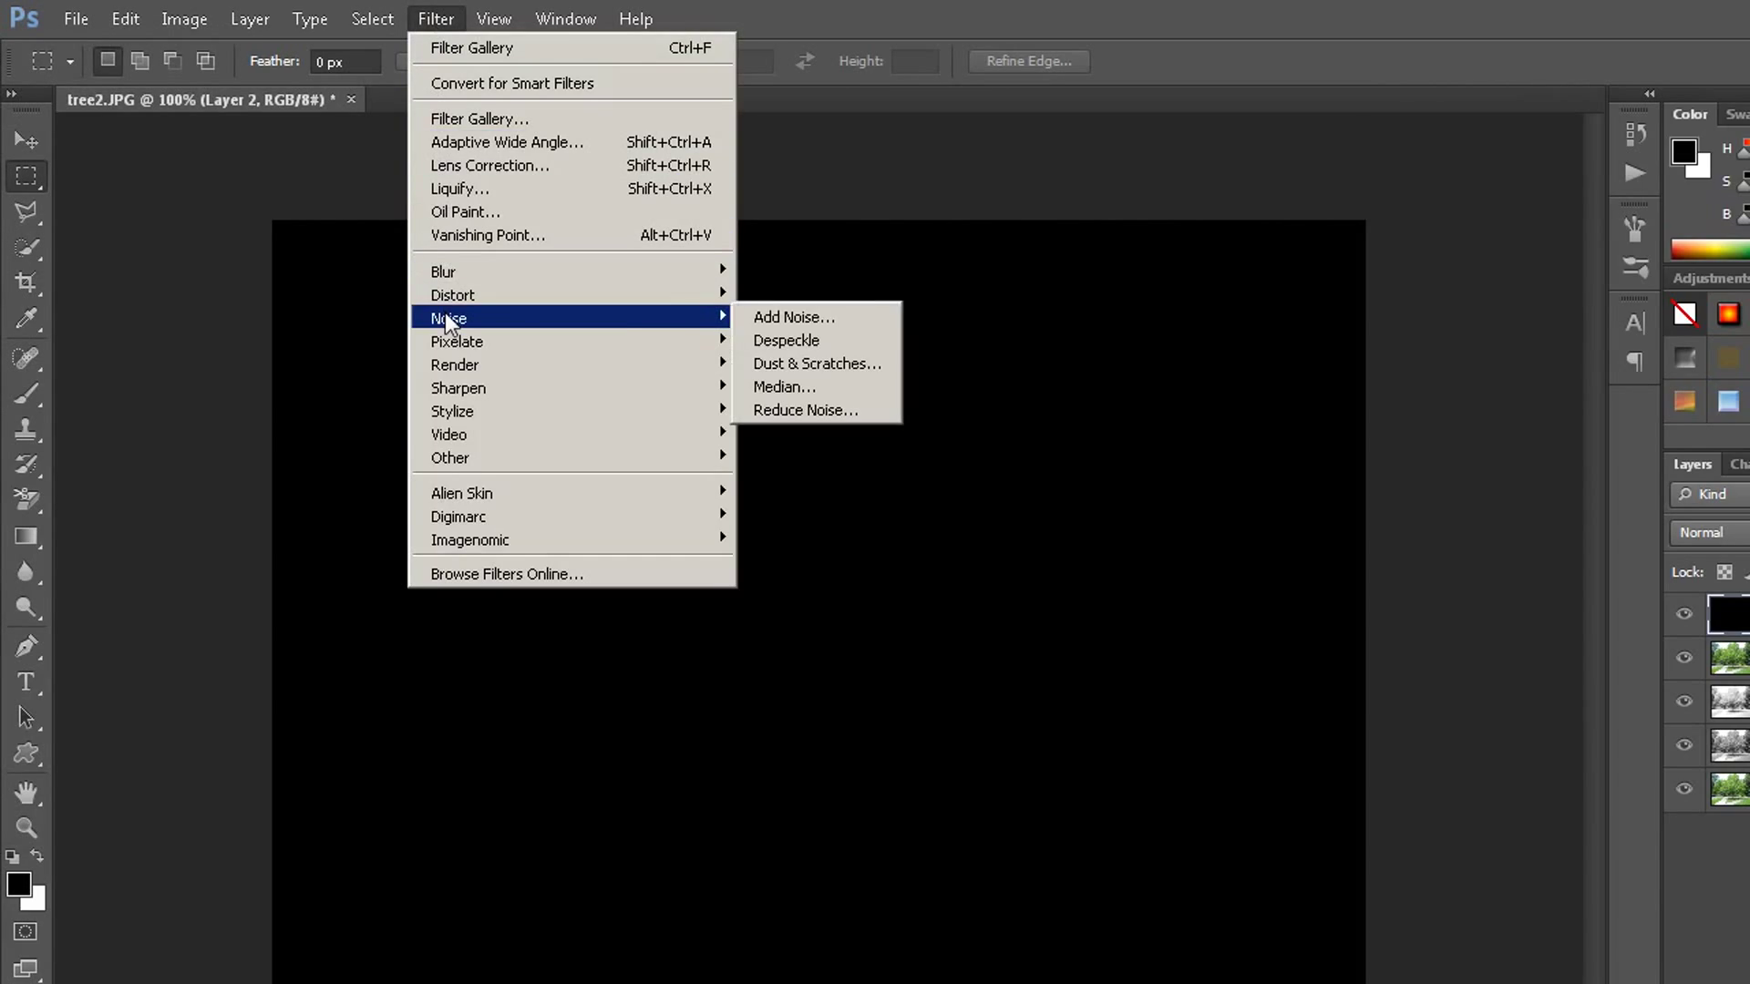
pyautogui.click(780, 316)
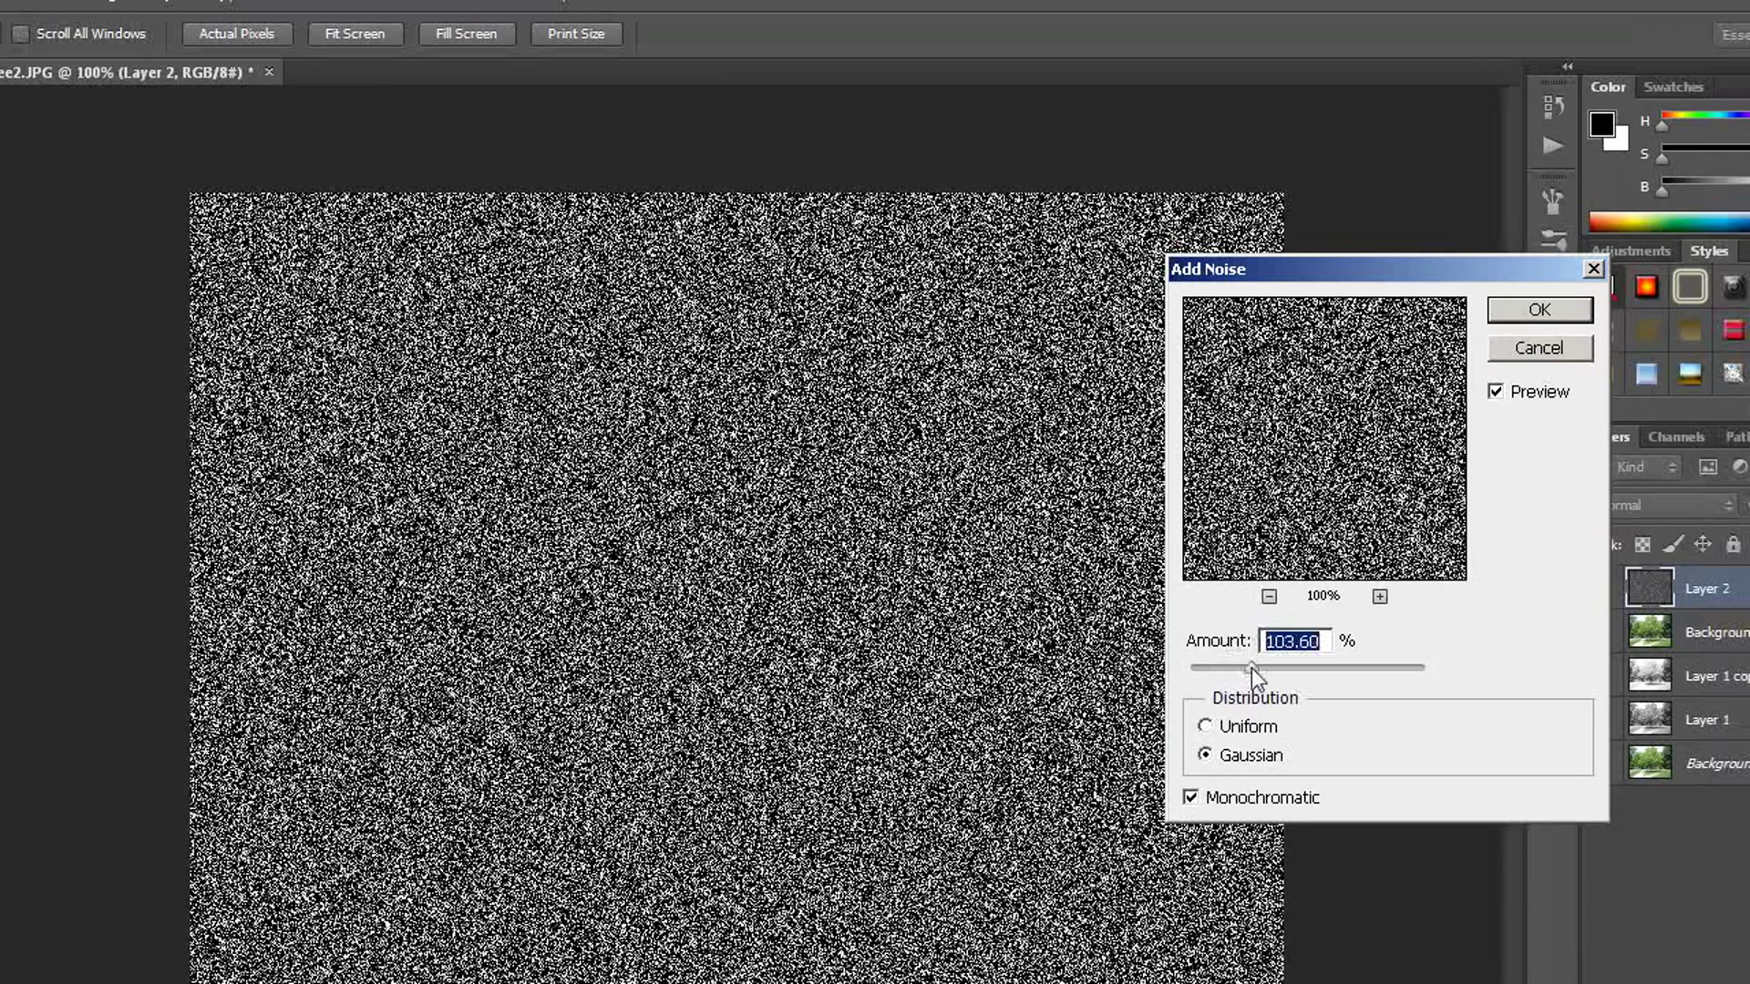
pyautogui.moveTo(1250, 669); pyautogui.dragTo(1254, 671)
pyautogui.moveTo(1248, 671); pyautogui.dragTo(1263, 680)
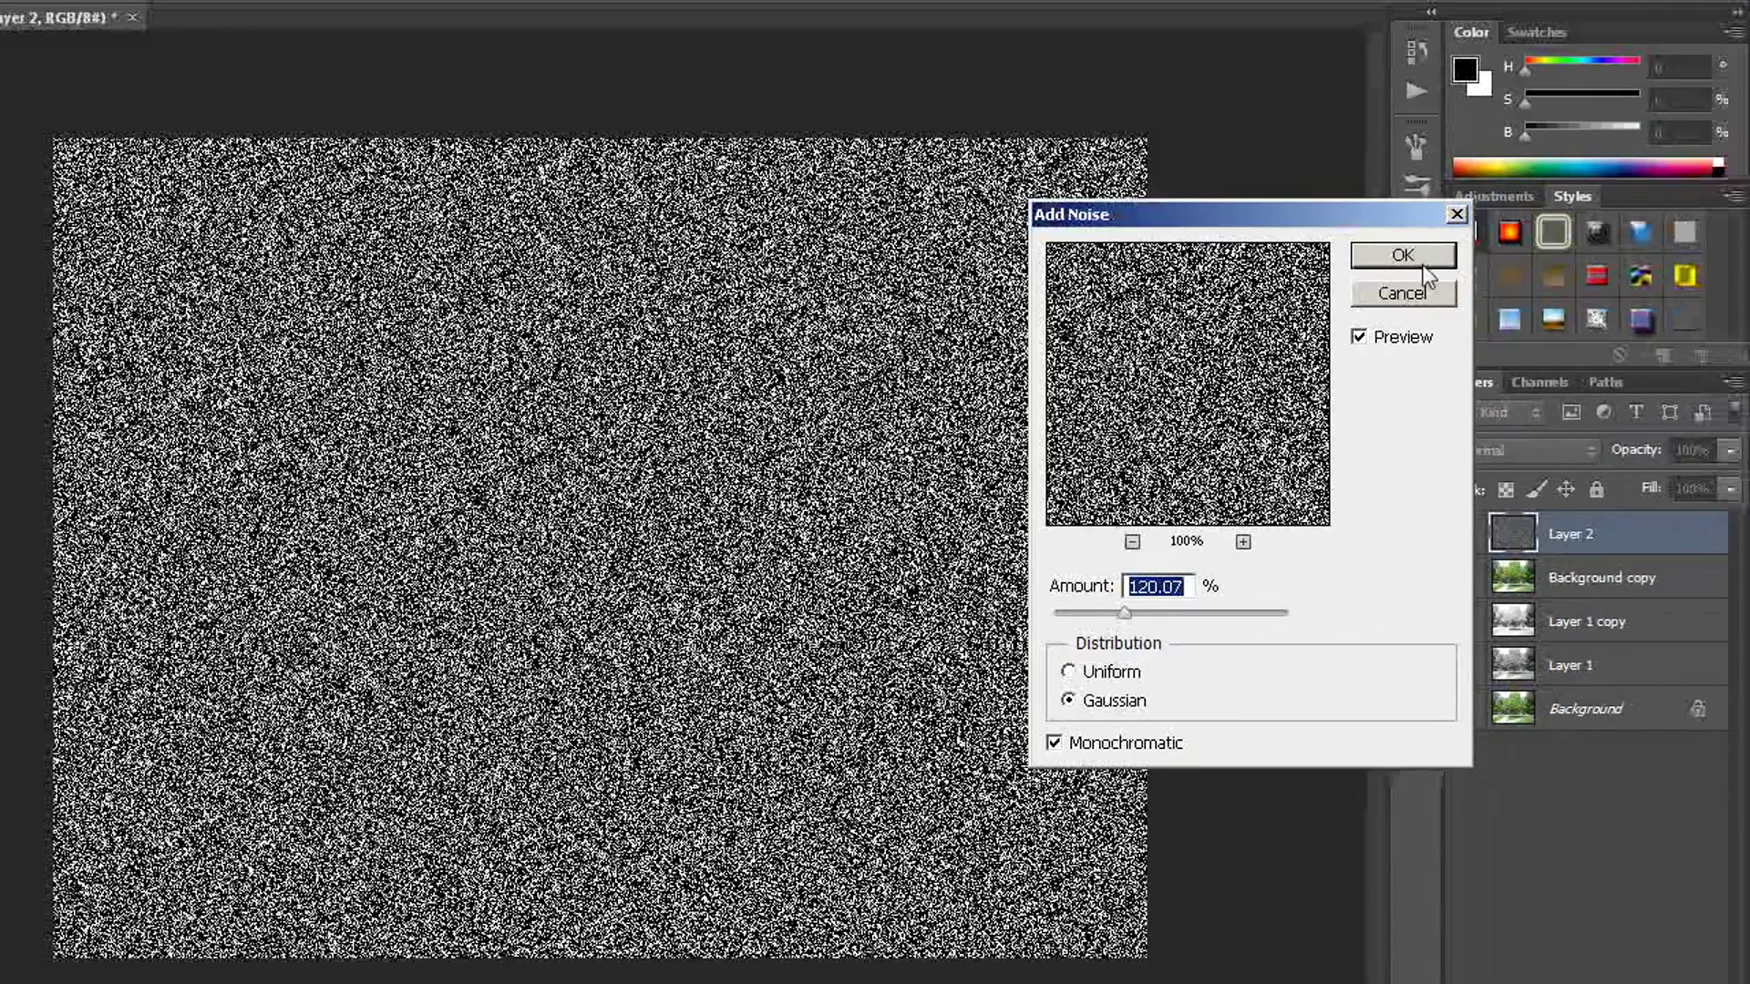
pyautogui.click(1423, 257)
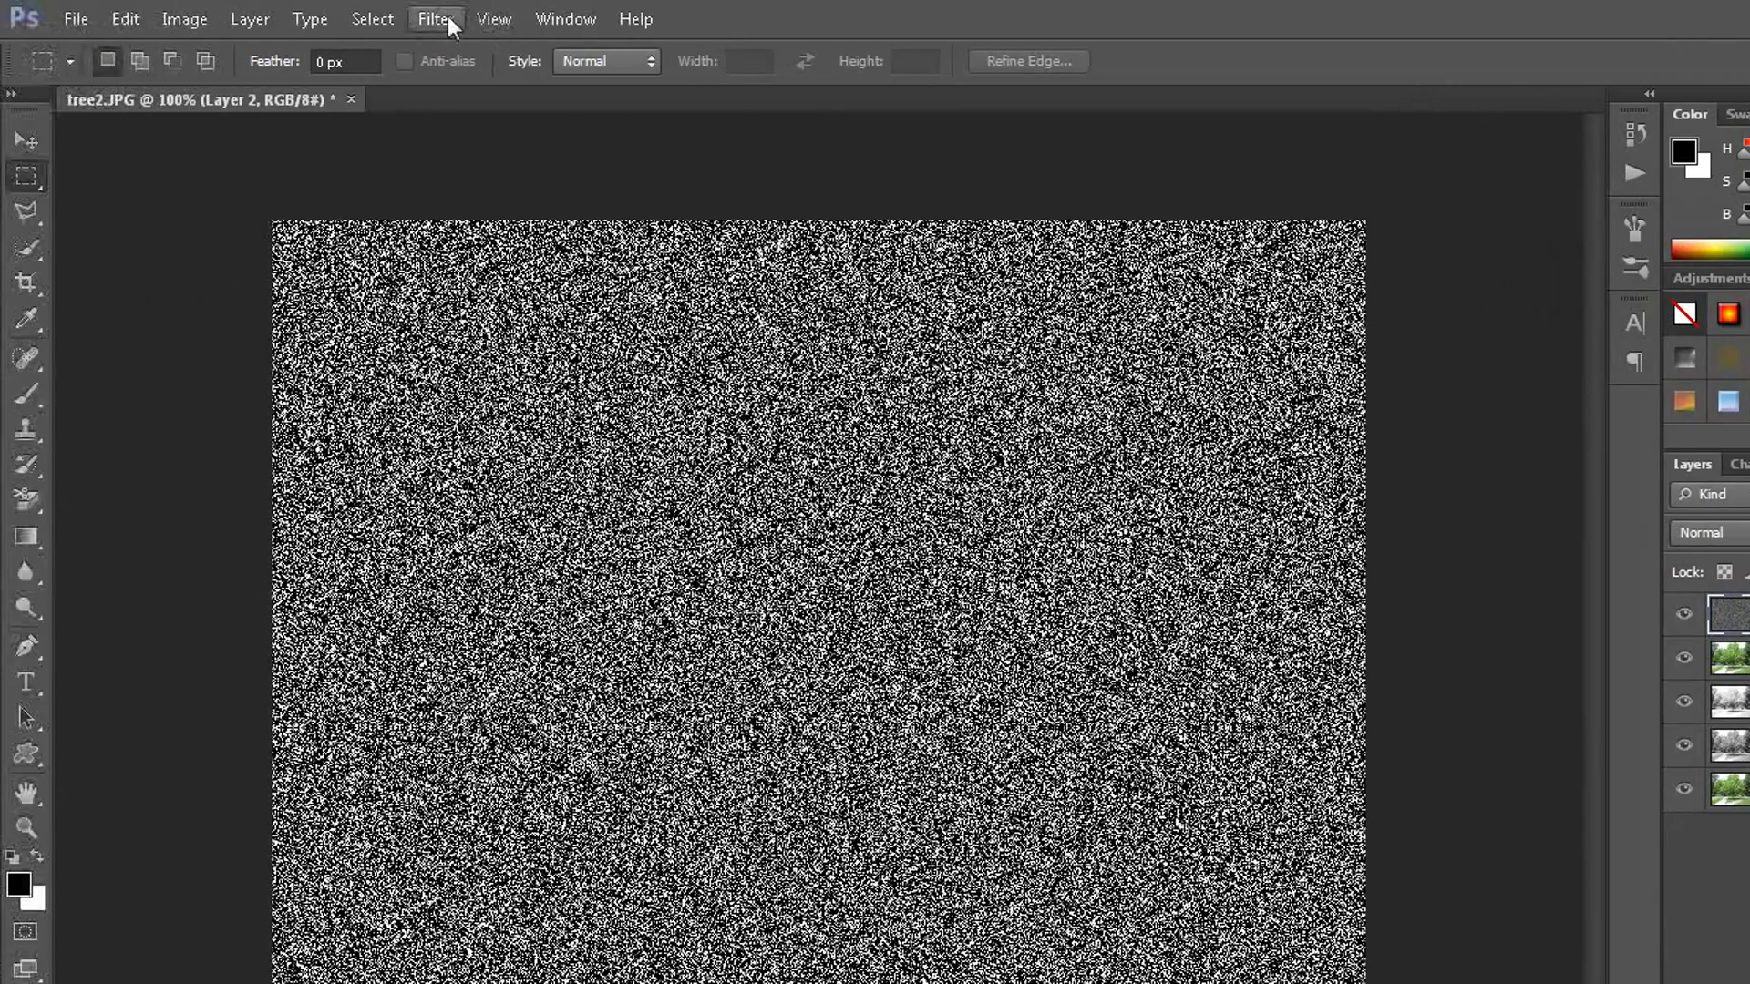
# - Apply a Gaussian Blur with a 1-pixel radius to Layer 2's noise
pyautogui.click(444, 18)
pyautogui.moveTo(442, 271)
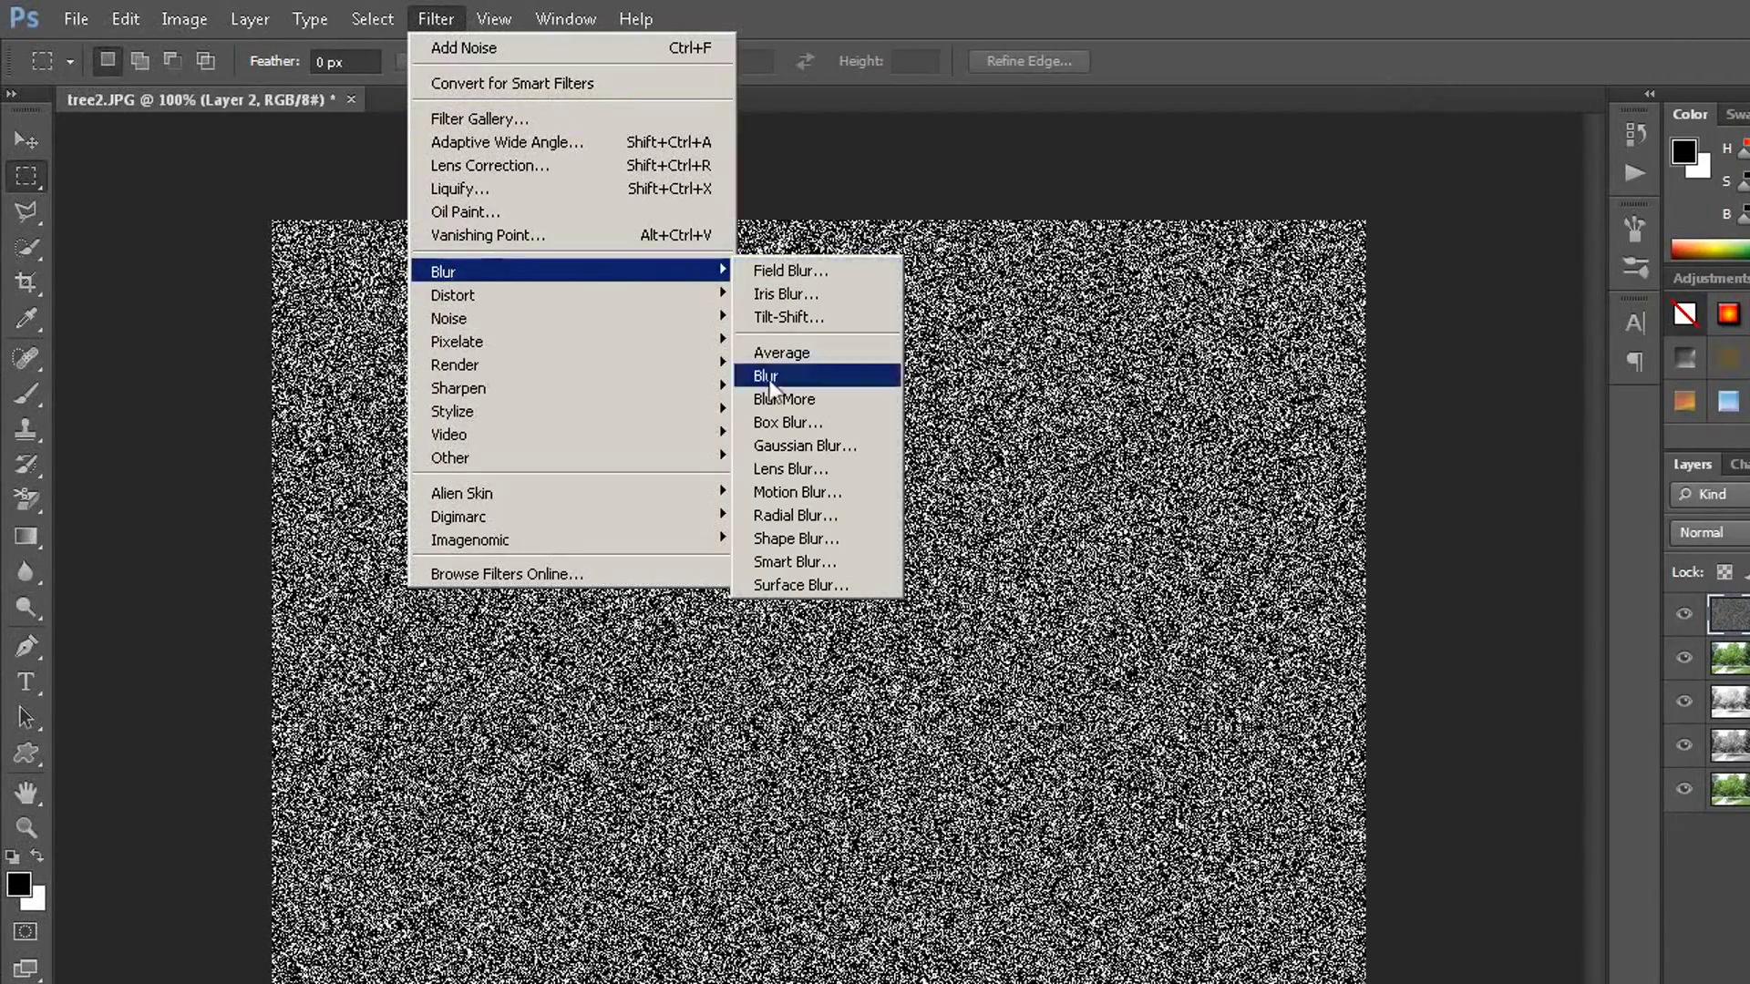
pyautogui.click(784, 445)
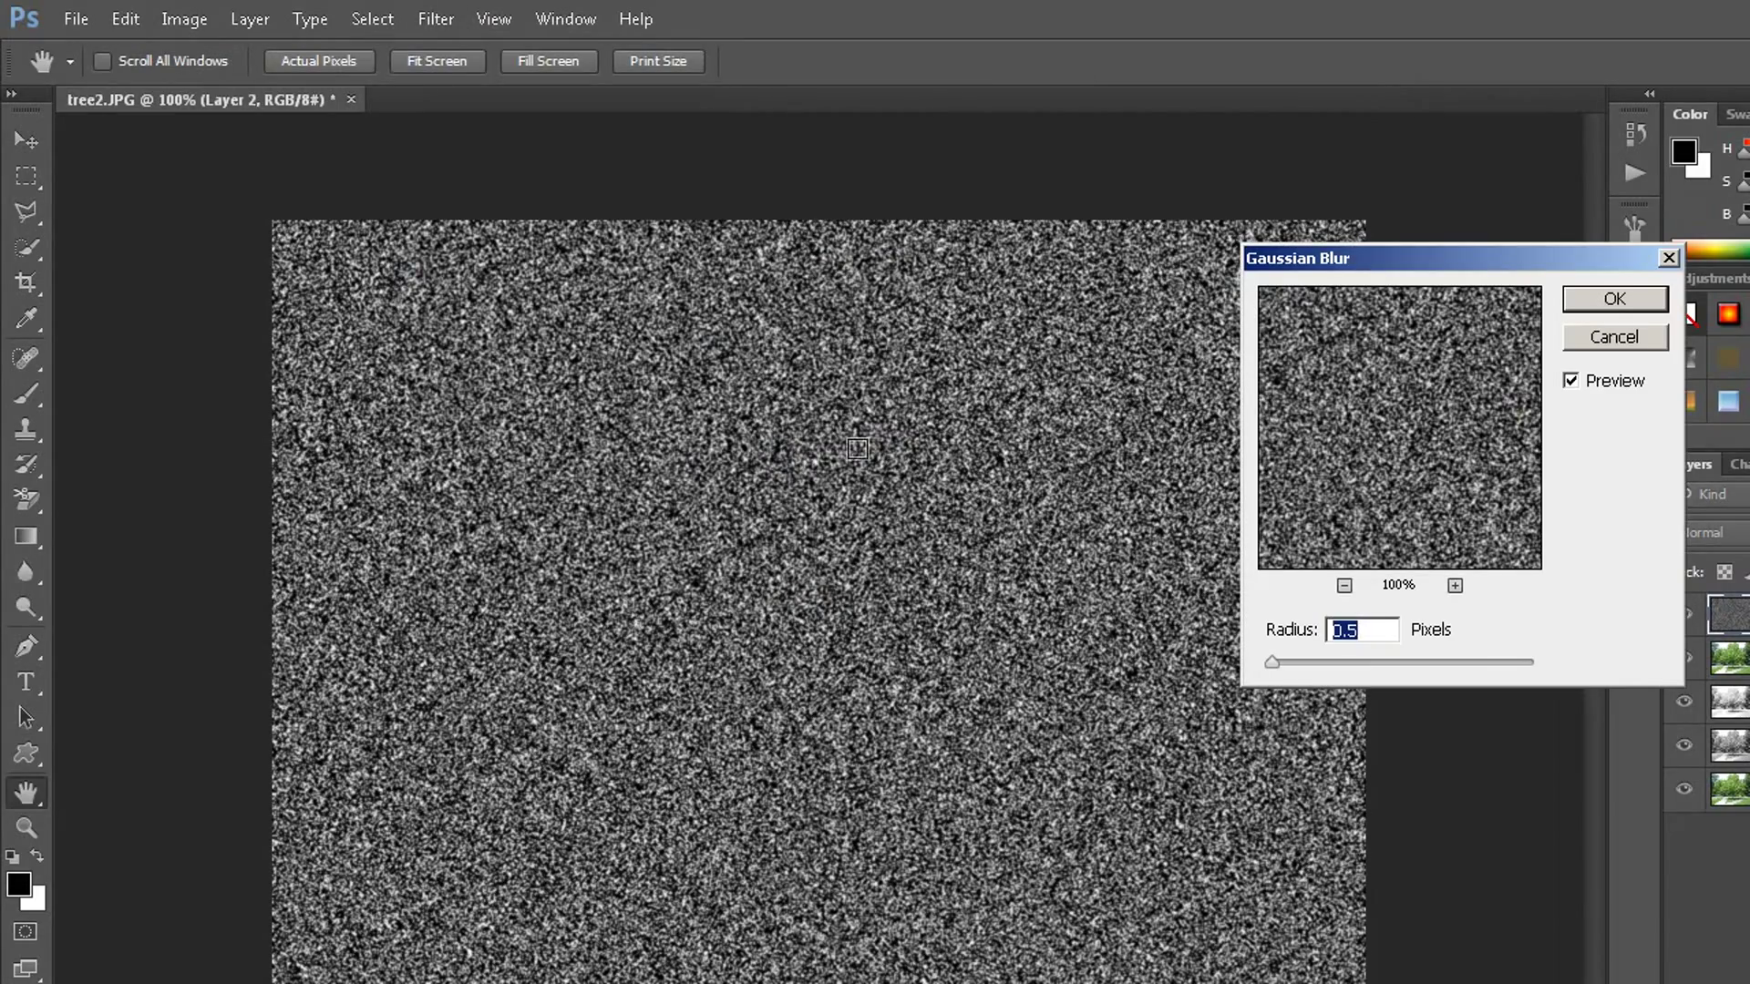
pyautogui.press('BackSpace')
pyautogui.write('1')
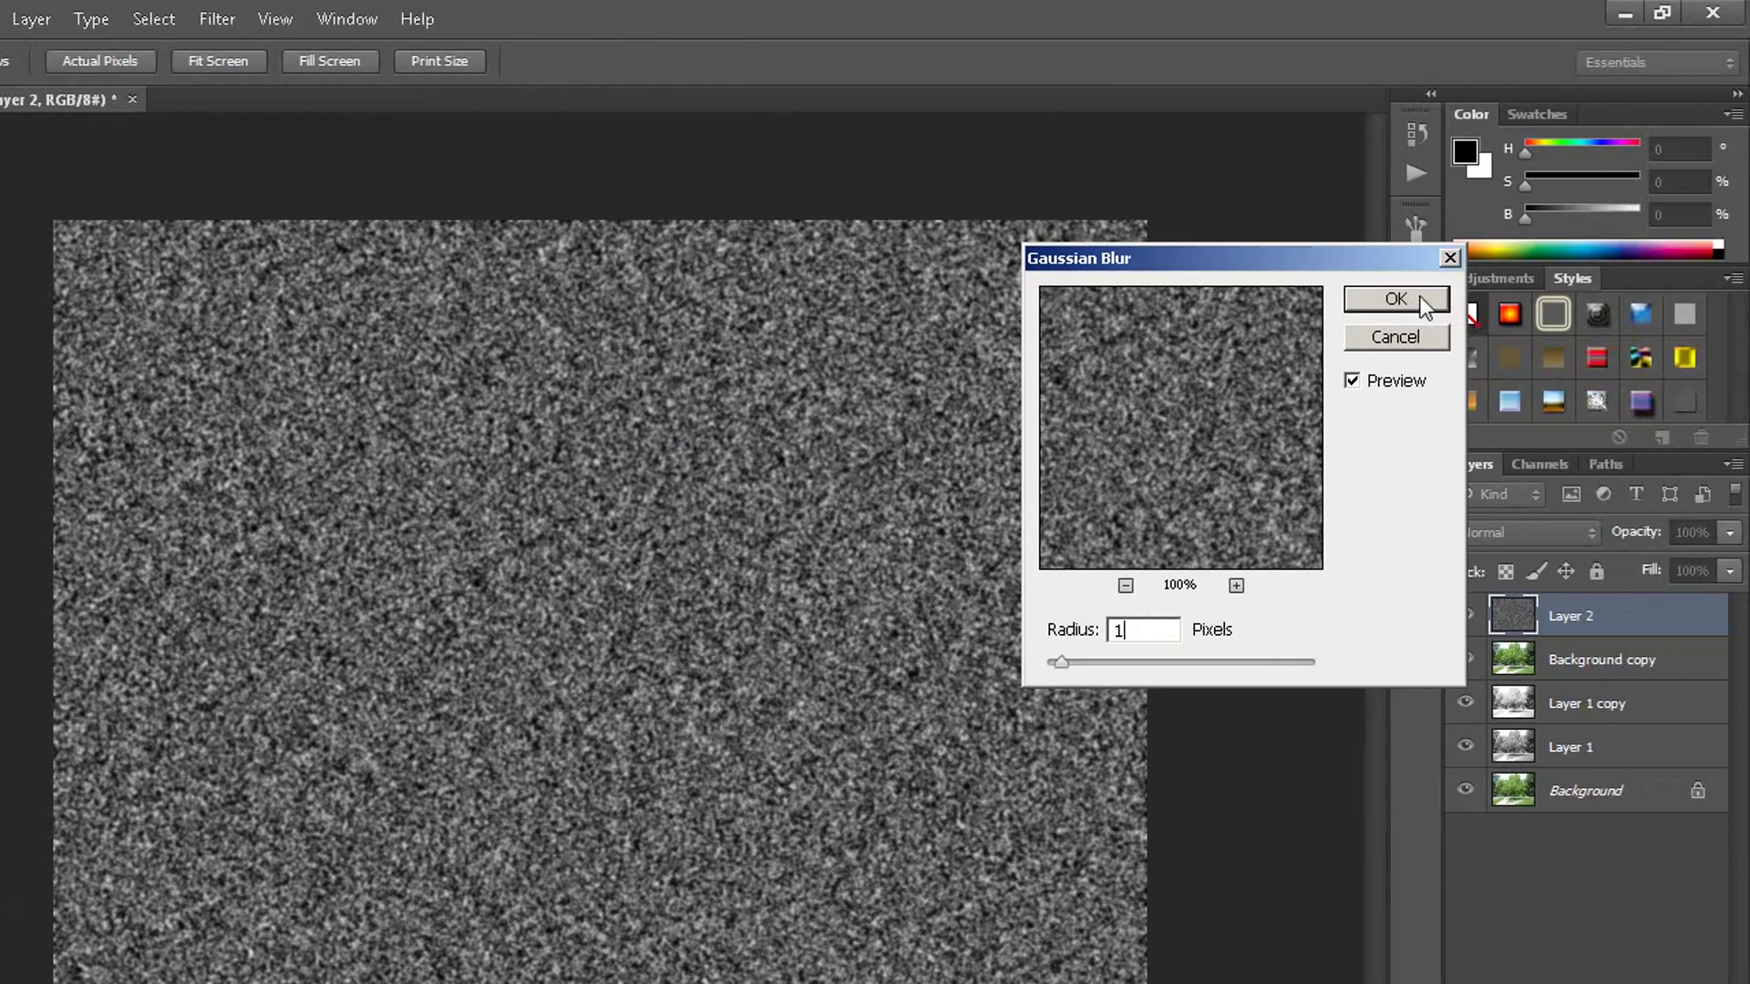
pyautogui.click(1420, 299)
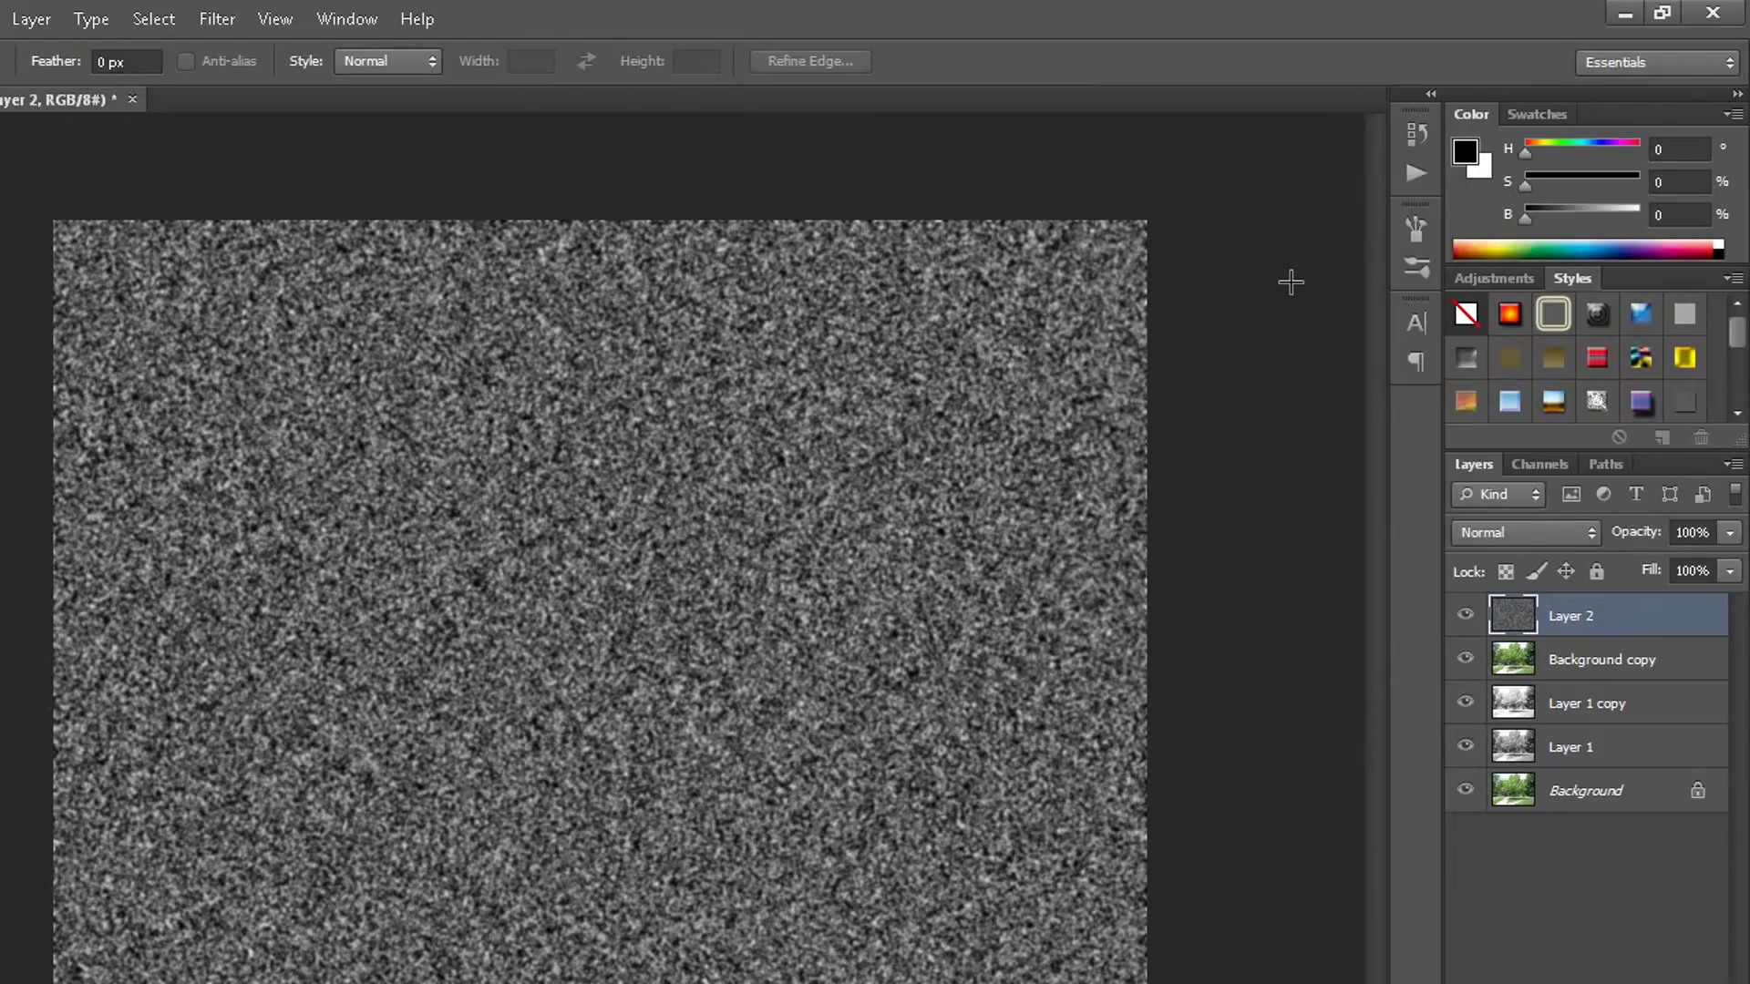
# - Apply Levels with input values 140, 1.00 and 142 to Layer 2
pyautogui.hotkey('ctrl', 'l')
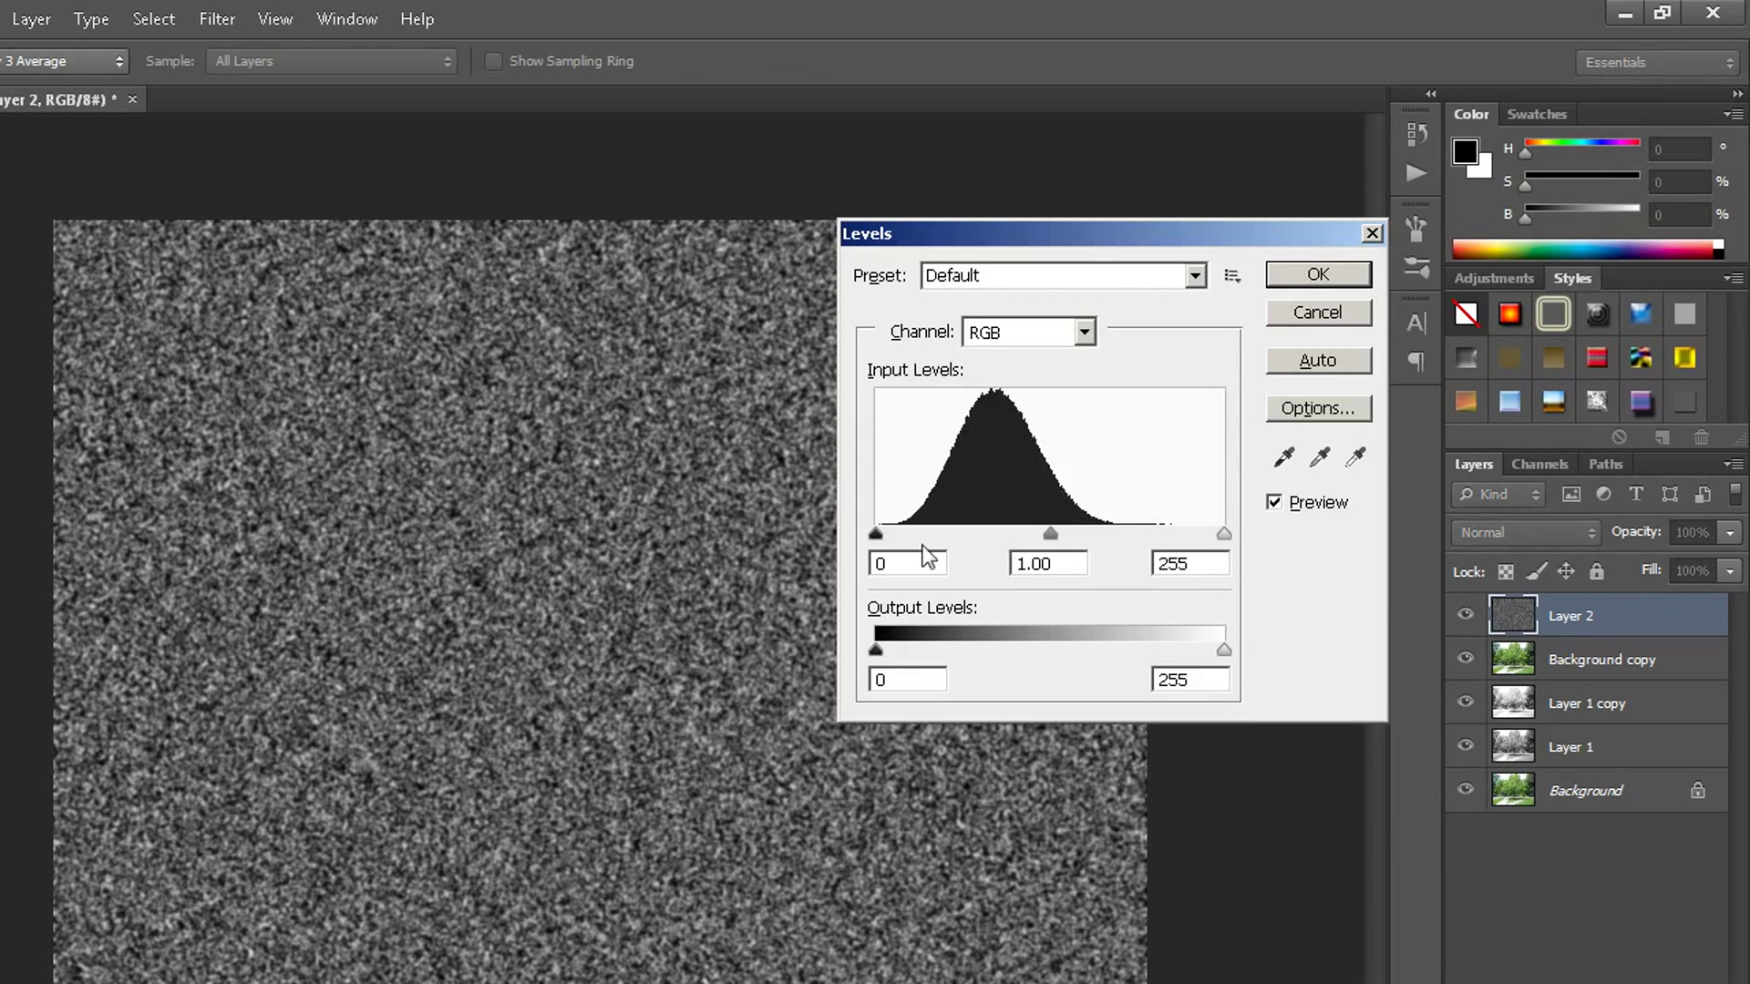
pyautogui.moveTo(875, 534)
pyautogui.mouseDown()
pyautogui.moveTo(1106, 534)
pyautogui.moveTo(1071, 548)
pyautogui.mouseUp()
pyautogui.moveTo(1223, 544); pyautogui.dragTo(1072, 540)
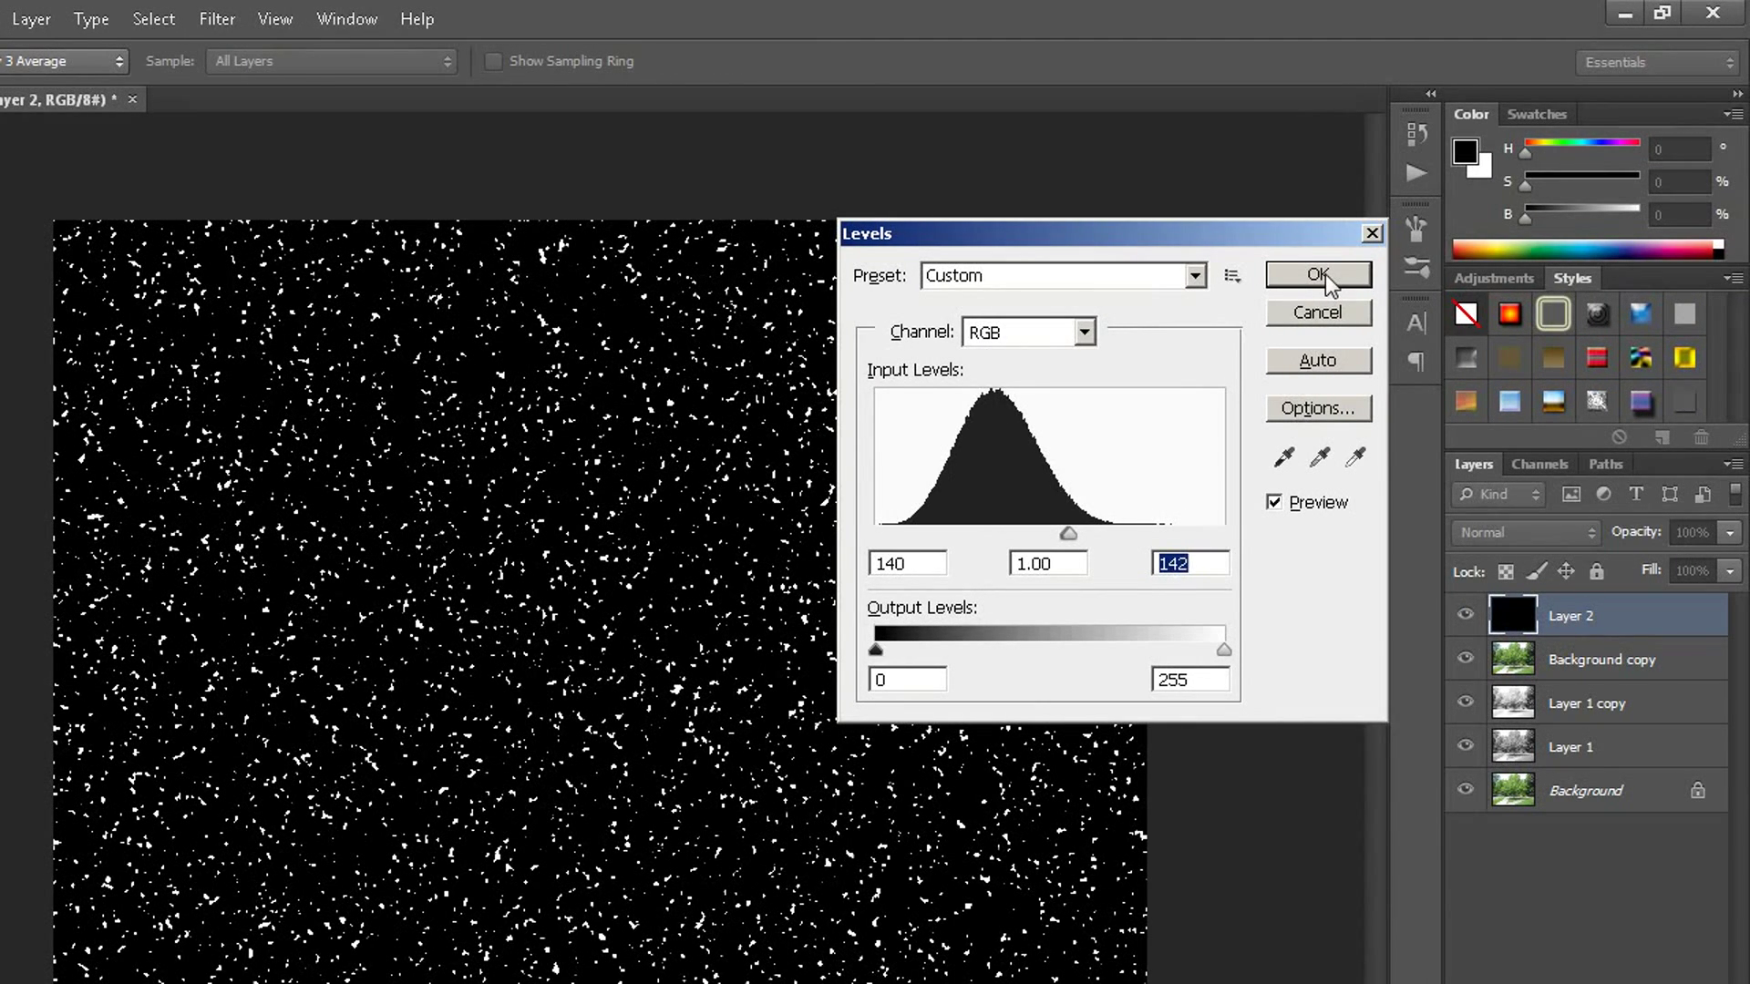
pyautogui.click(1325, 275)
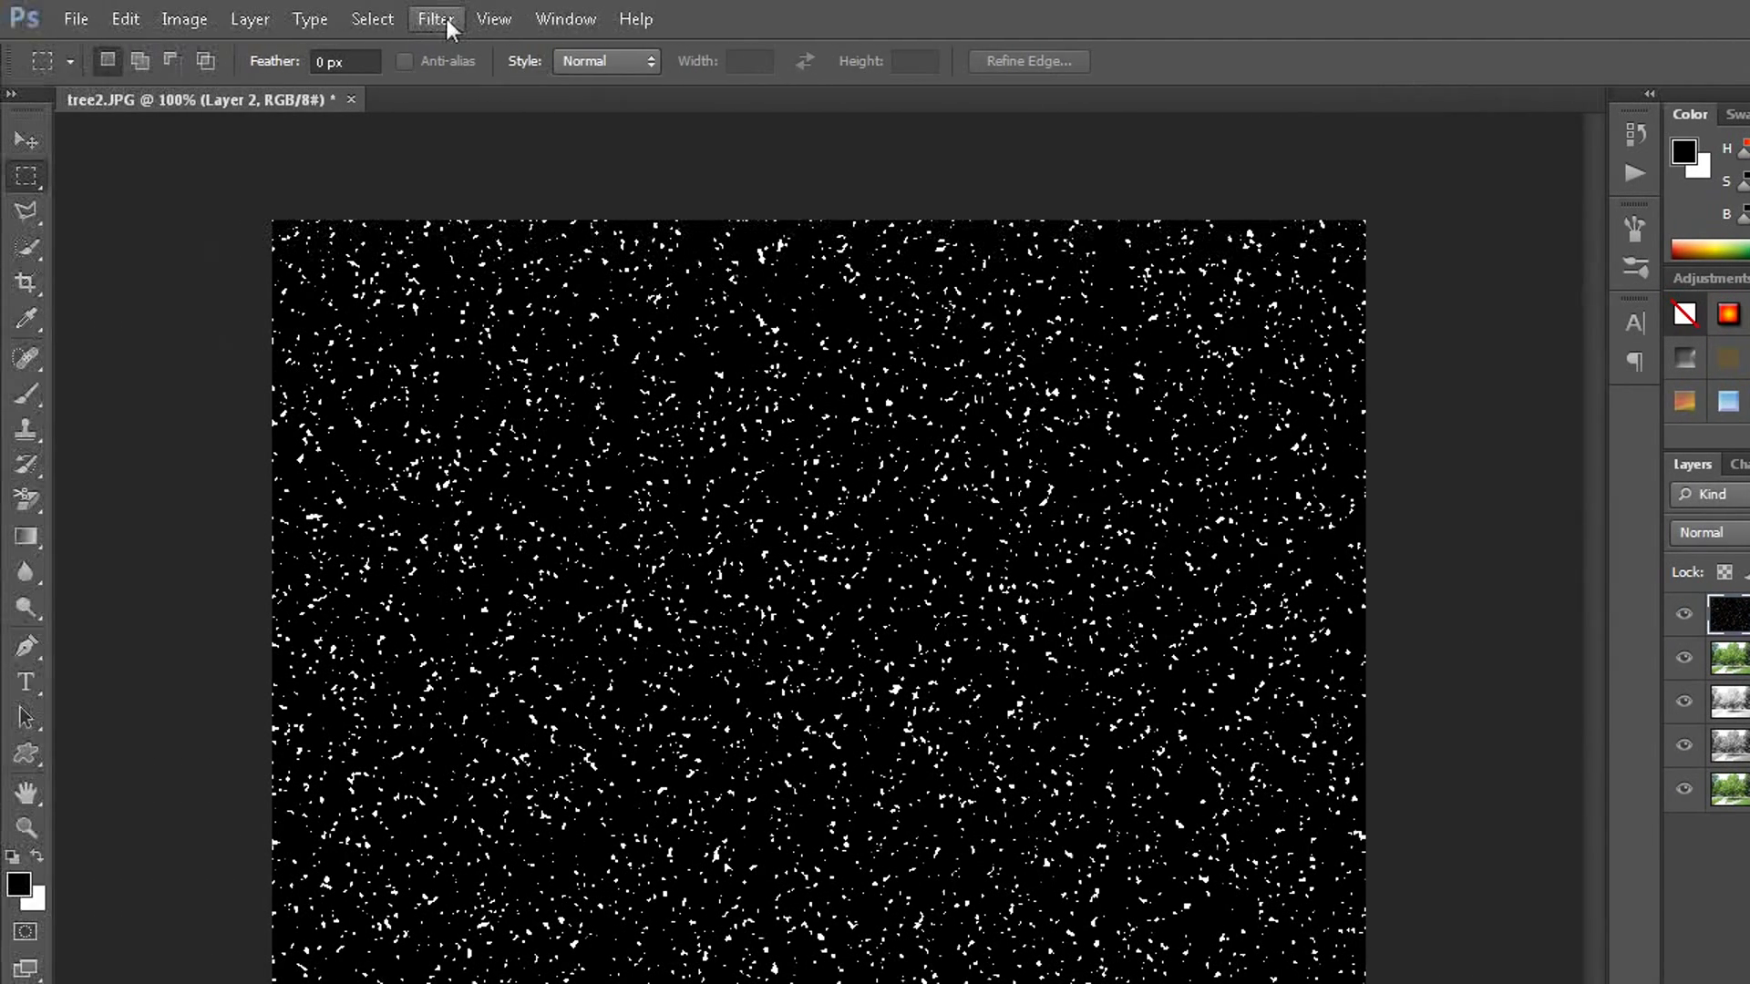
# - Apply a 0.5-pixel Gaussian Blur to soften the snow specks on Layer 2
pyautogui.click(447, 20)
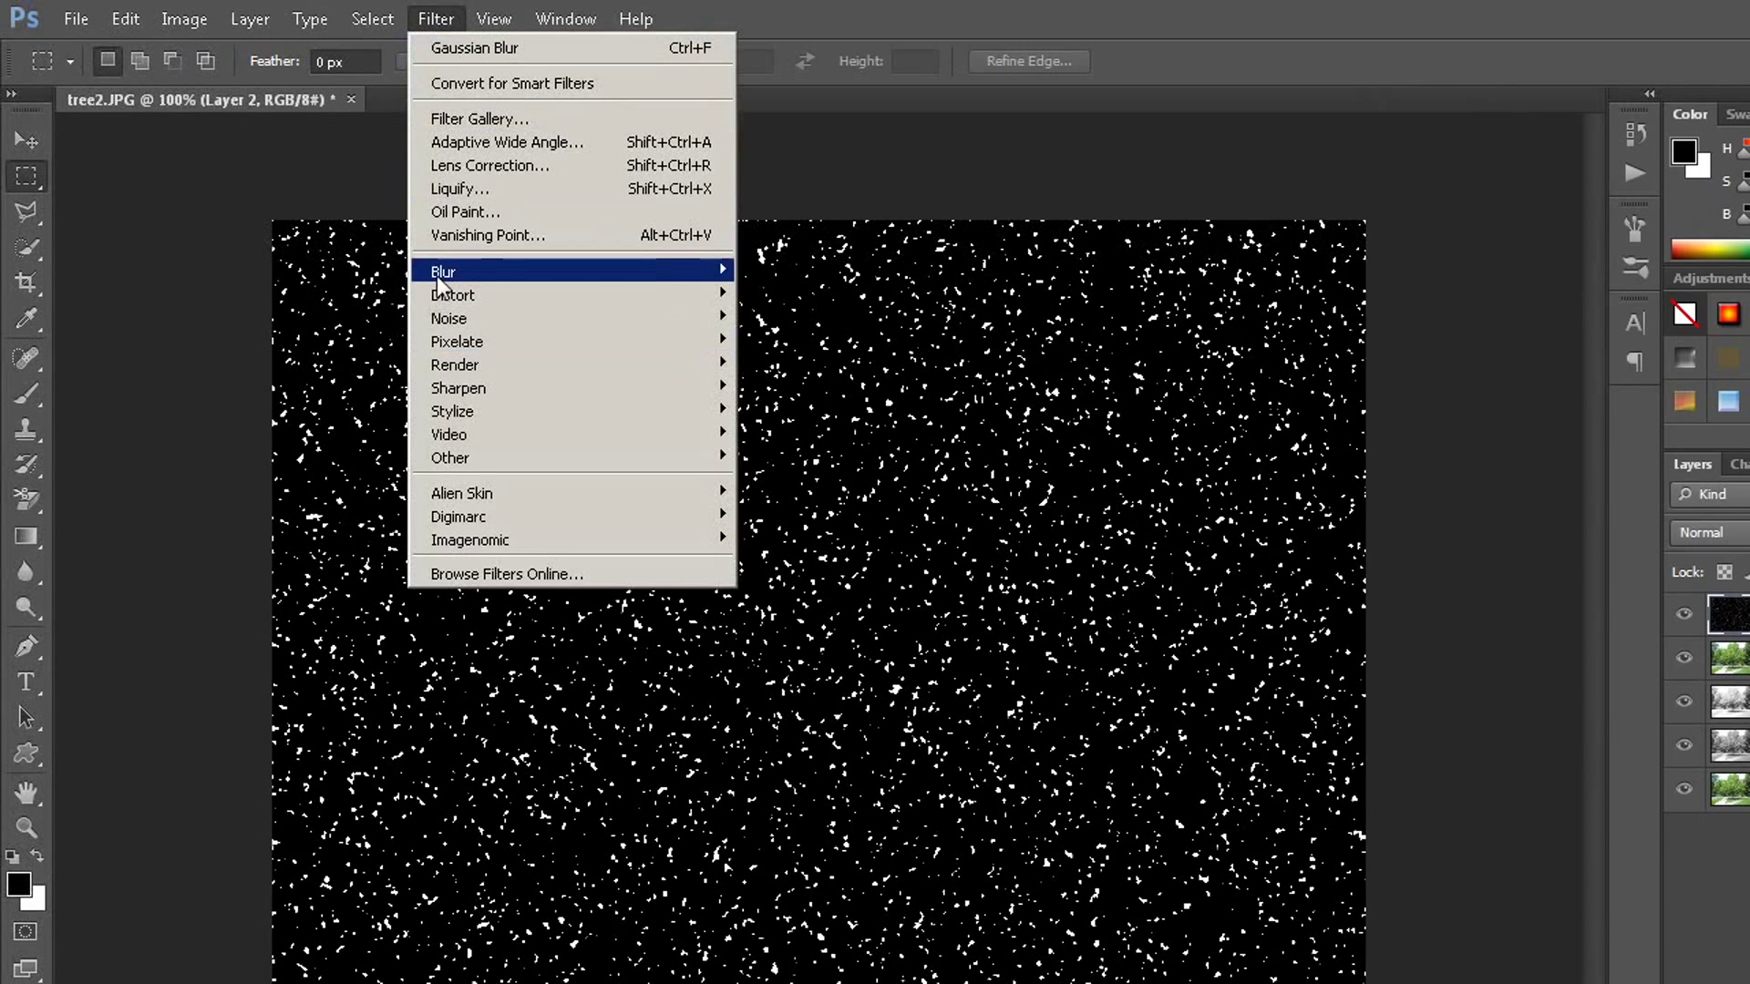
pyautogui.moveTo(566, 270)
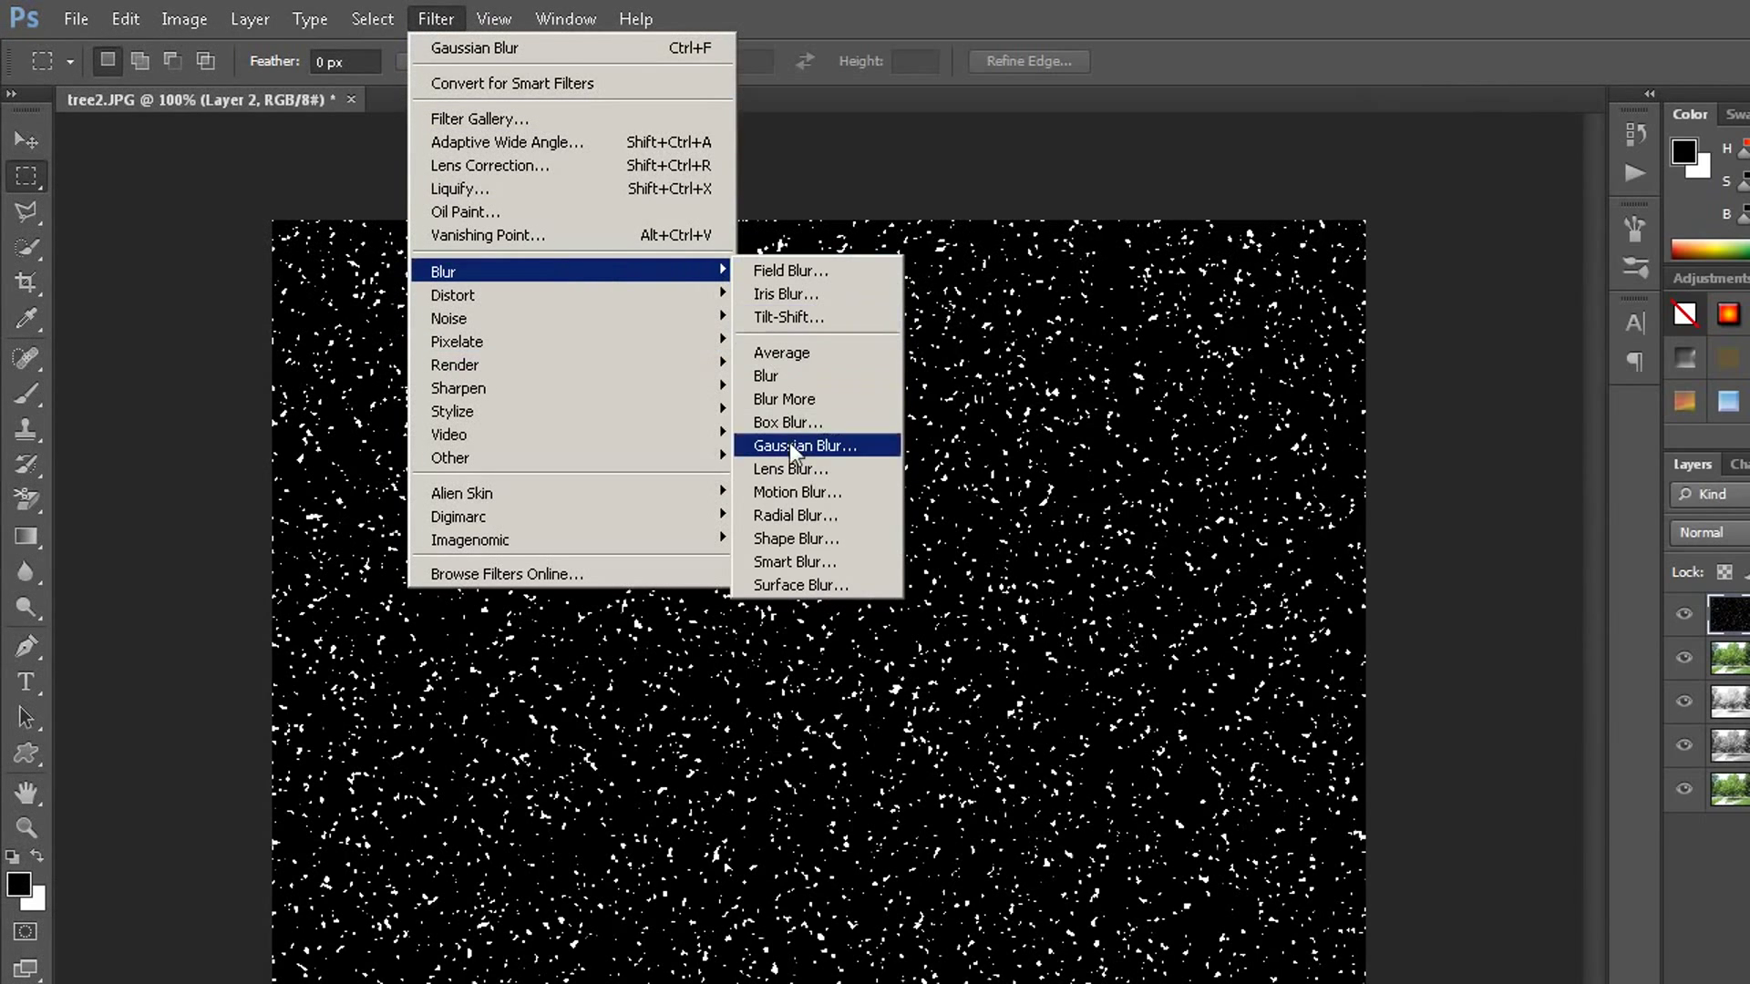
pyautogui.click(796, 447)
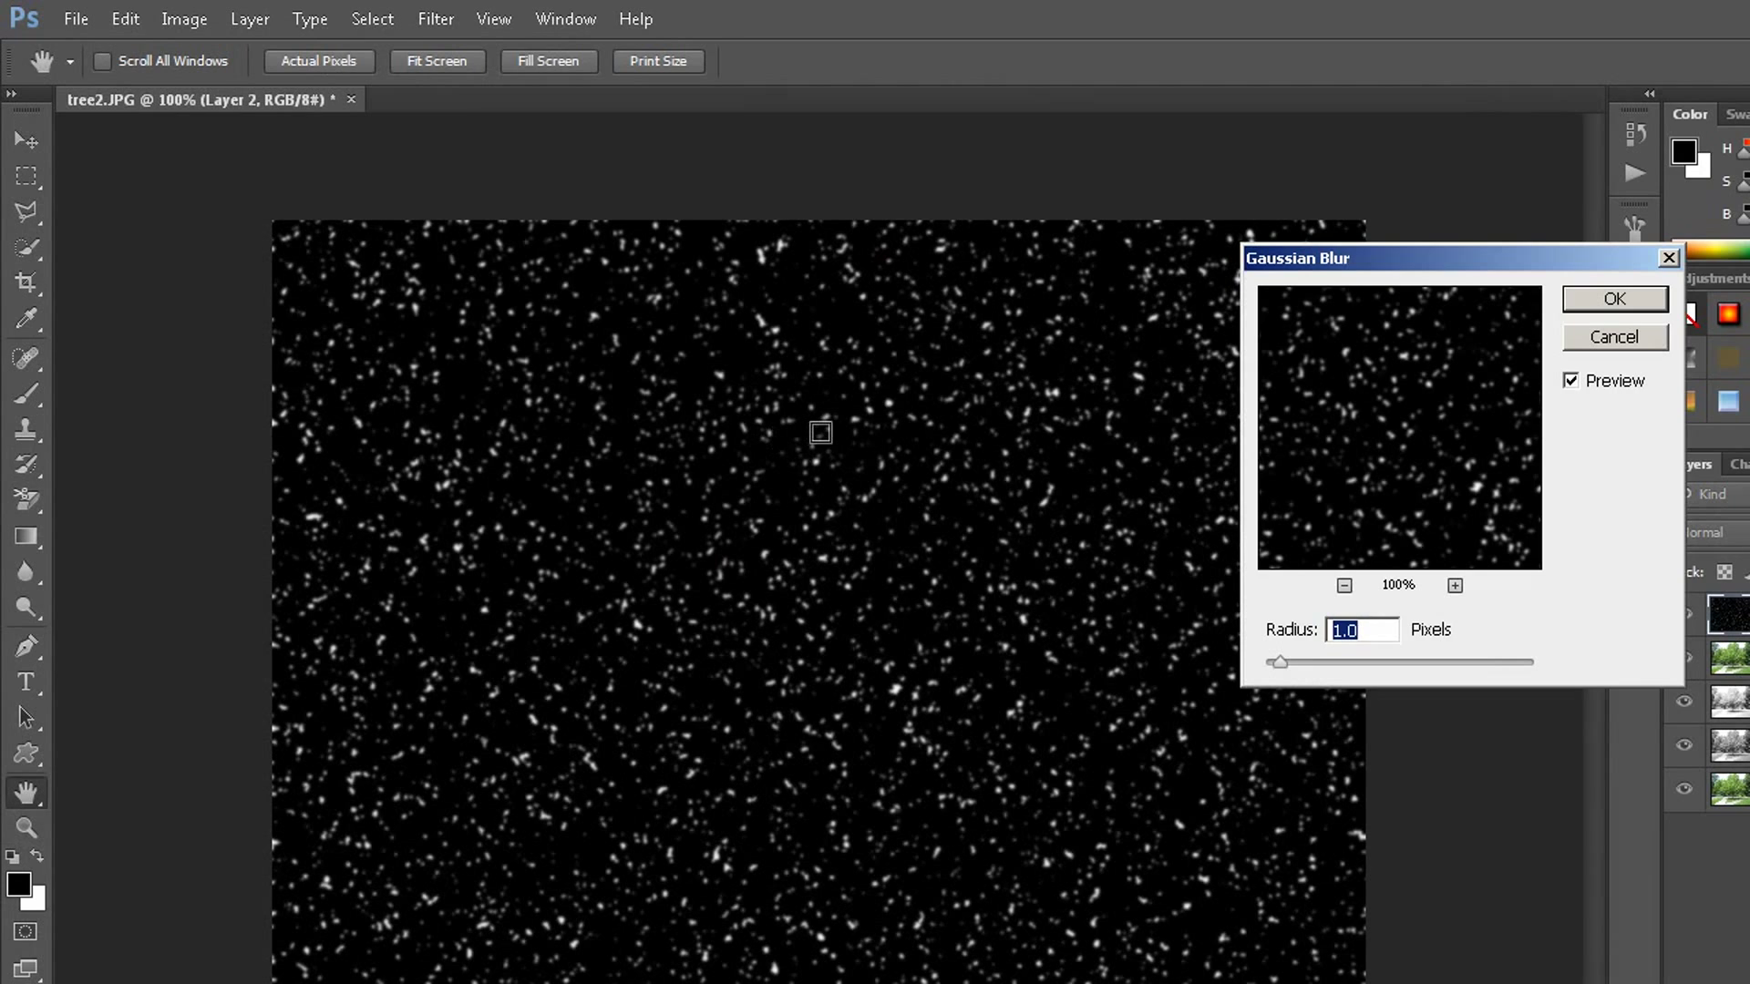
pyautogui.press('BackSpace')
pyautogui.write('0.5')
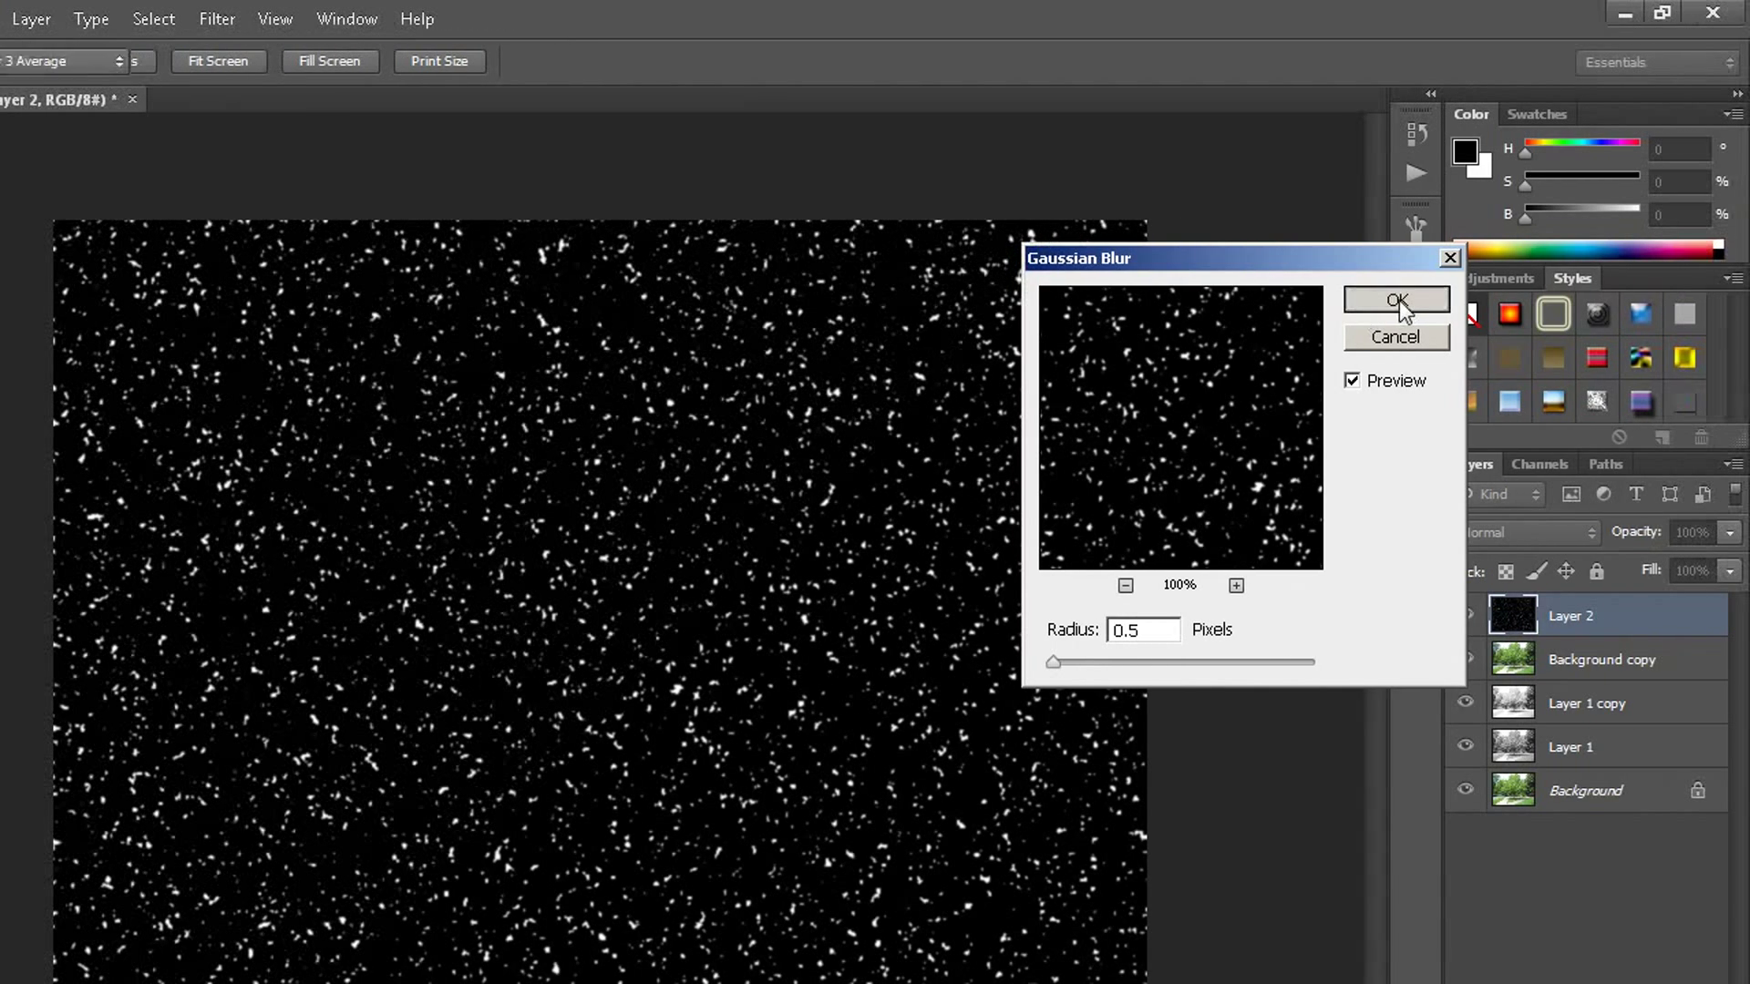
pyautogui.click(1398, 298)
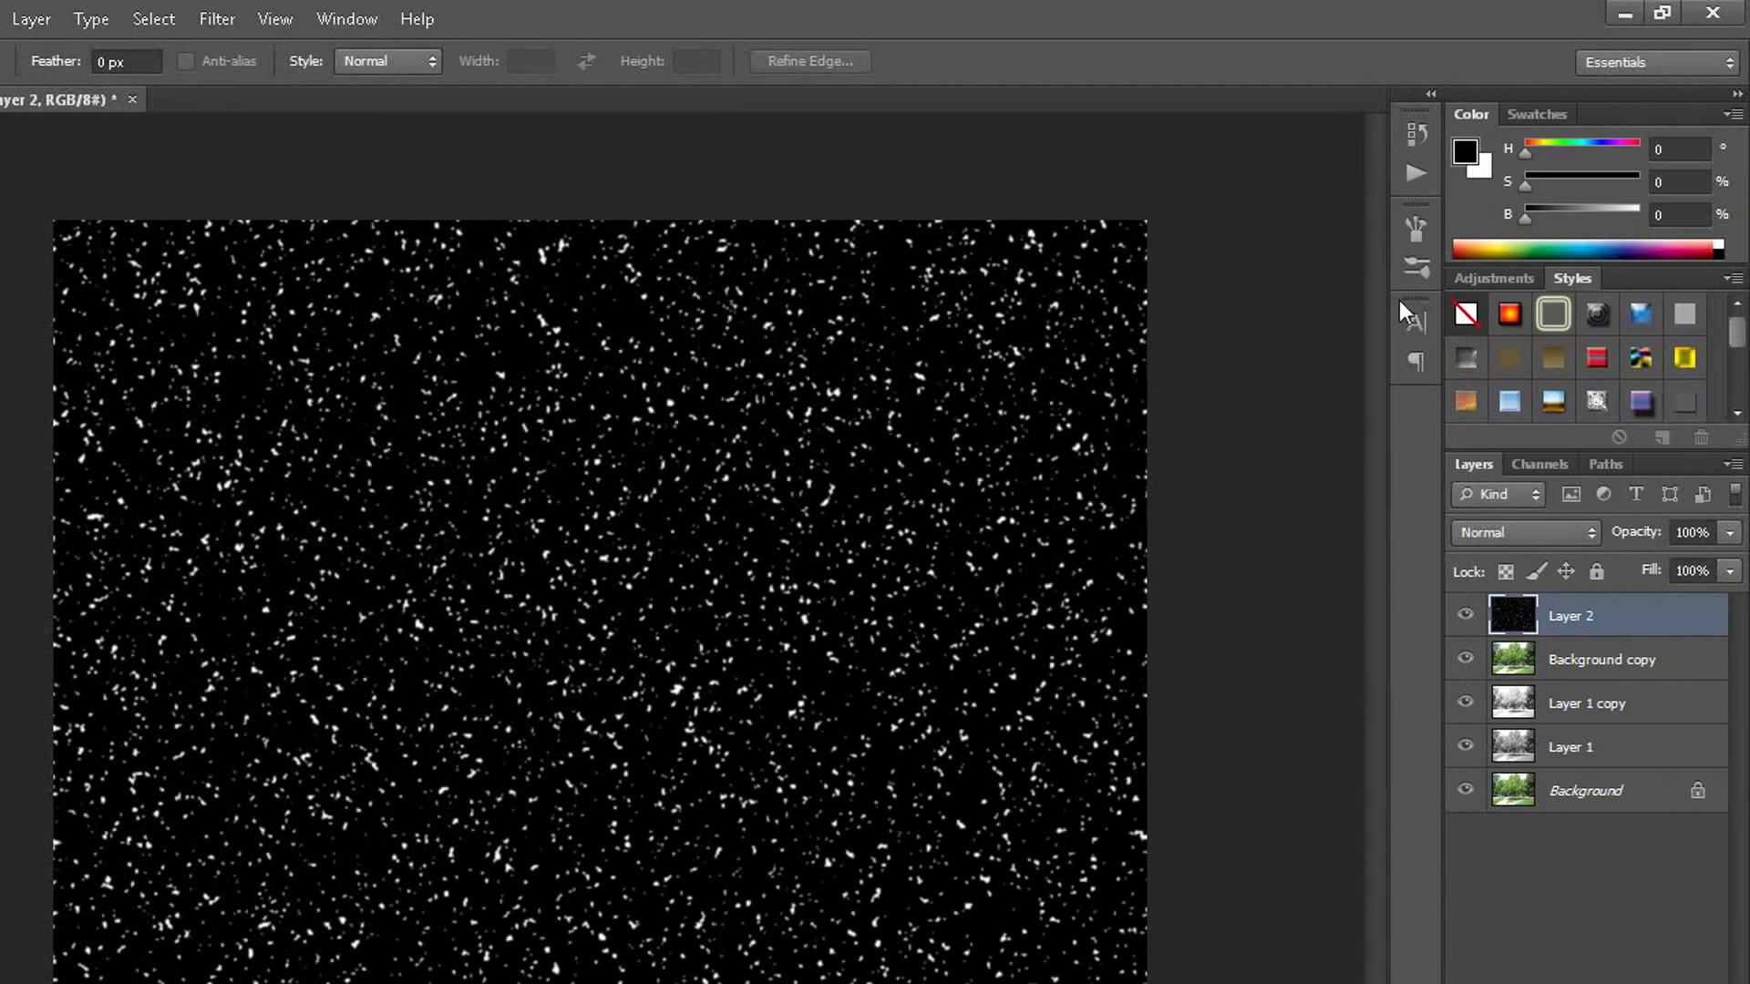
# - Set Layer 2's blend mode to Screen and duplicate it as Layer 2 copy
pyautogui.click(1590, 532)
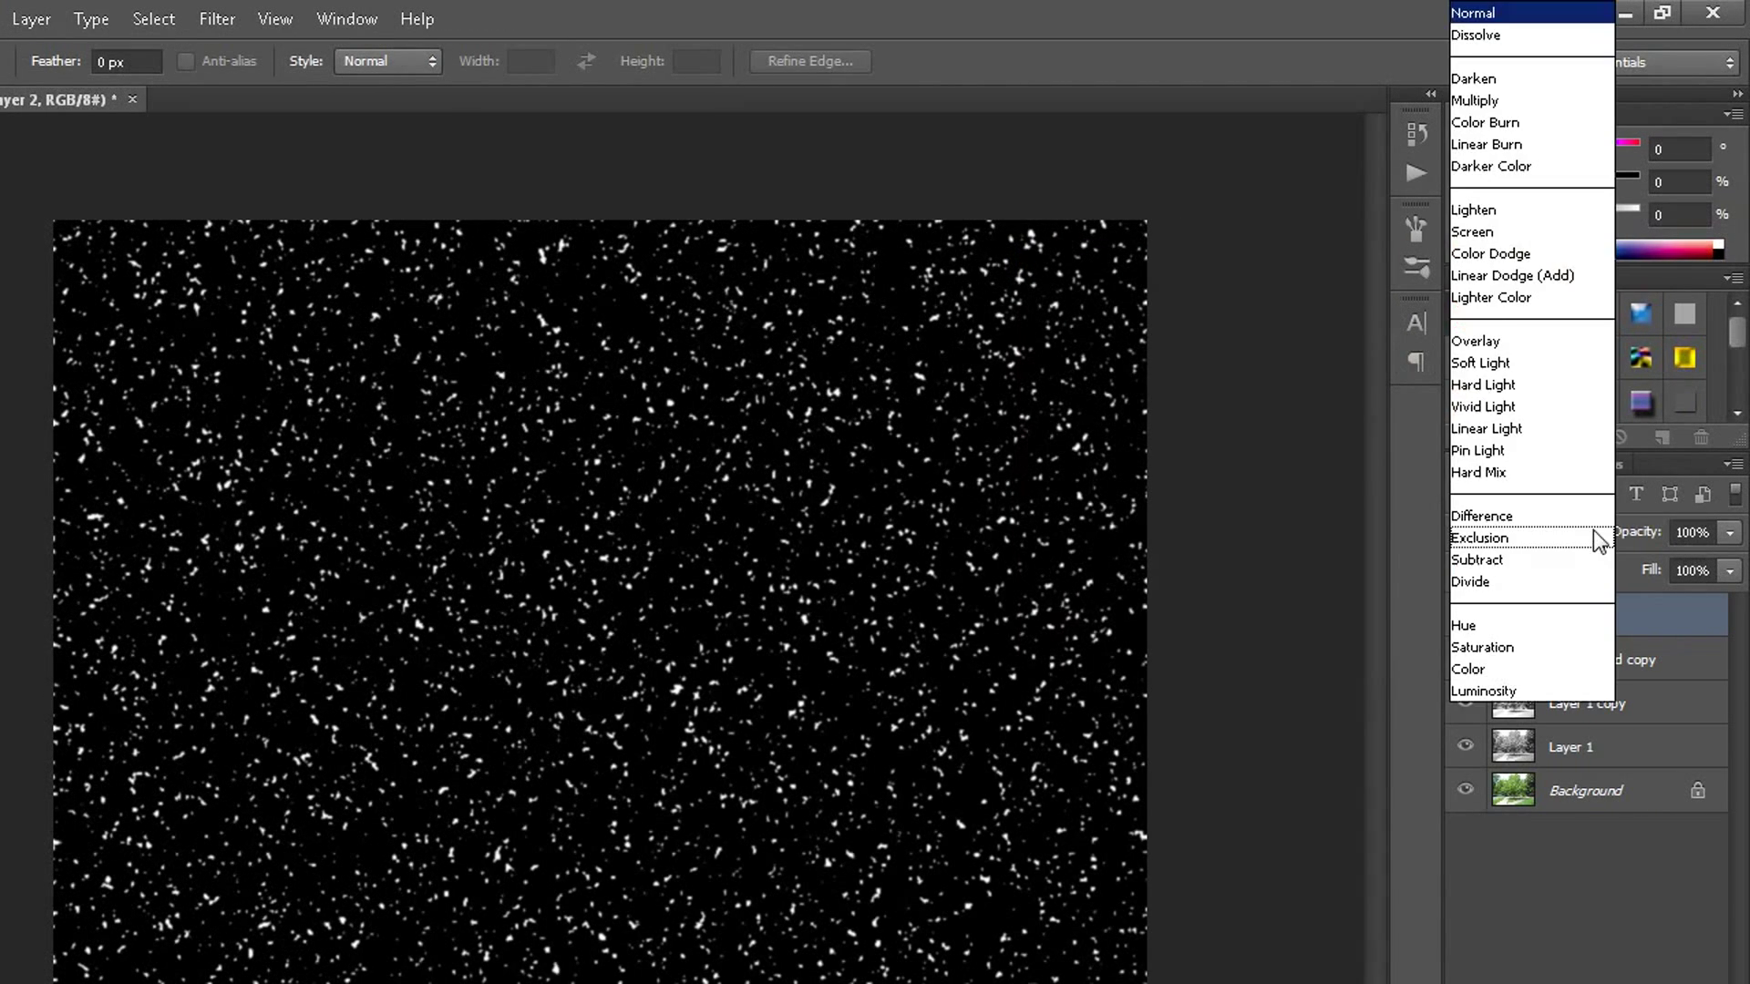
pyautogui.click(1499, 235)
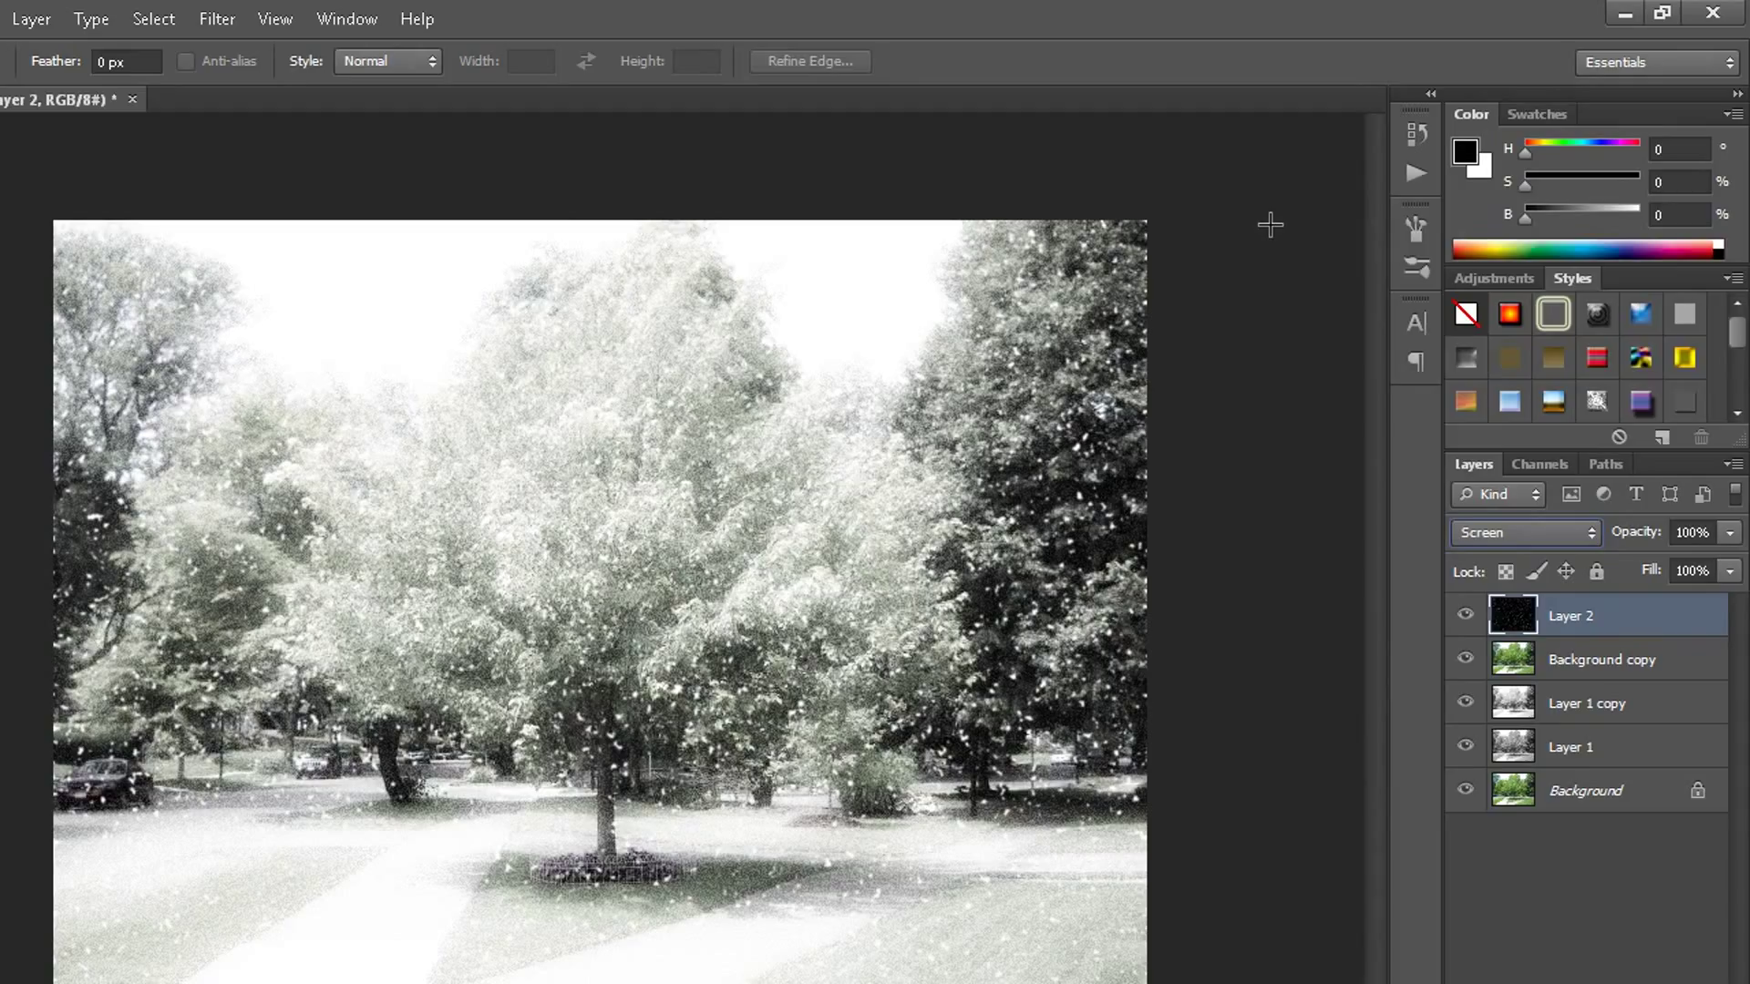
pyautogui.hotkey('ctrl', 'j')
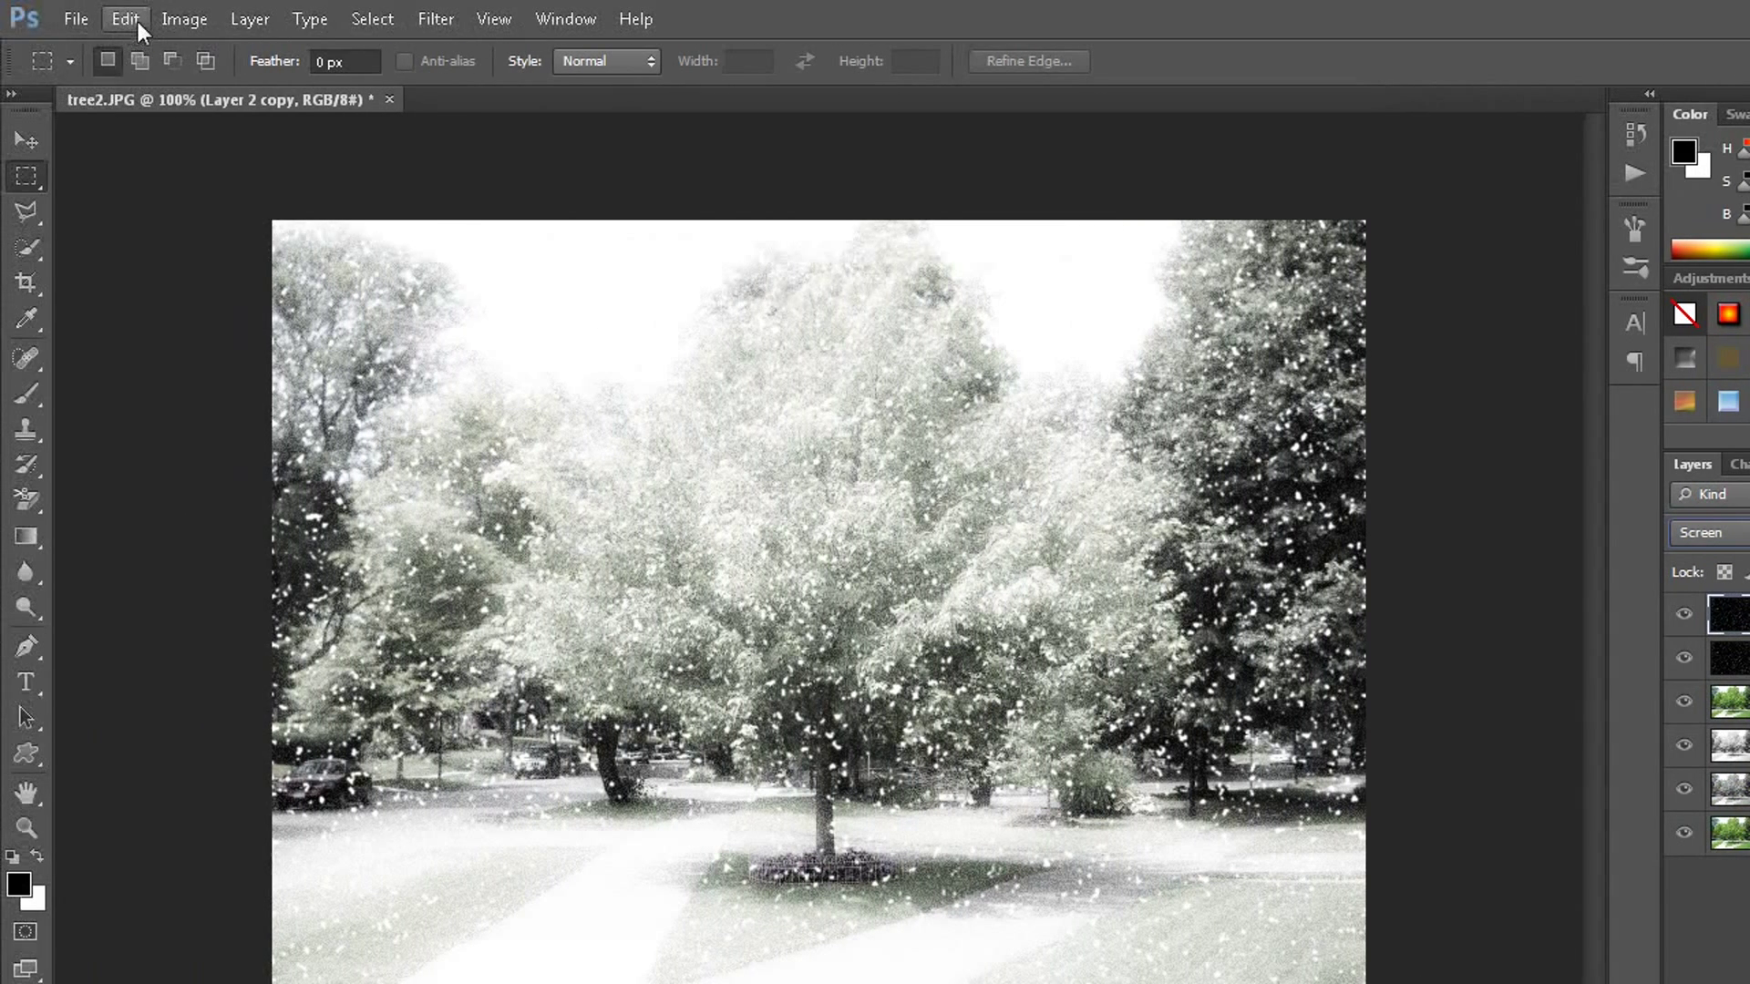
# - Rotate Layer 2 copy 180° and lower its opacity to 50%
pyautogui.click(133, 20)
pyautogui.moveTo(159, 478)
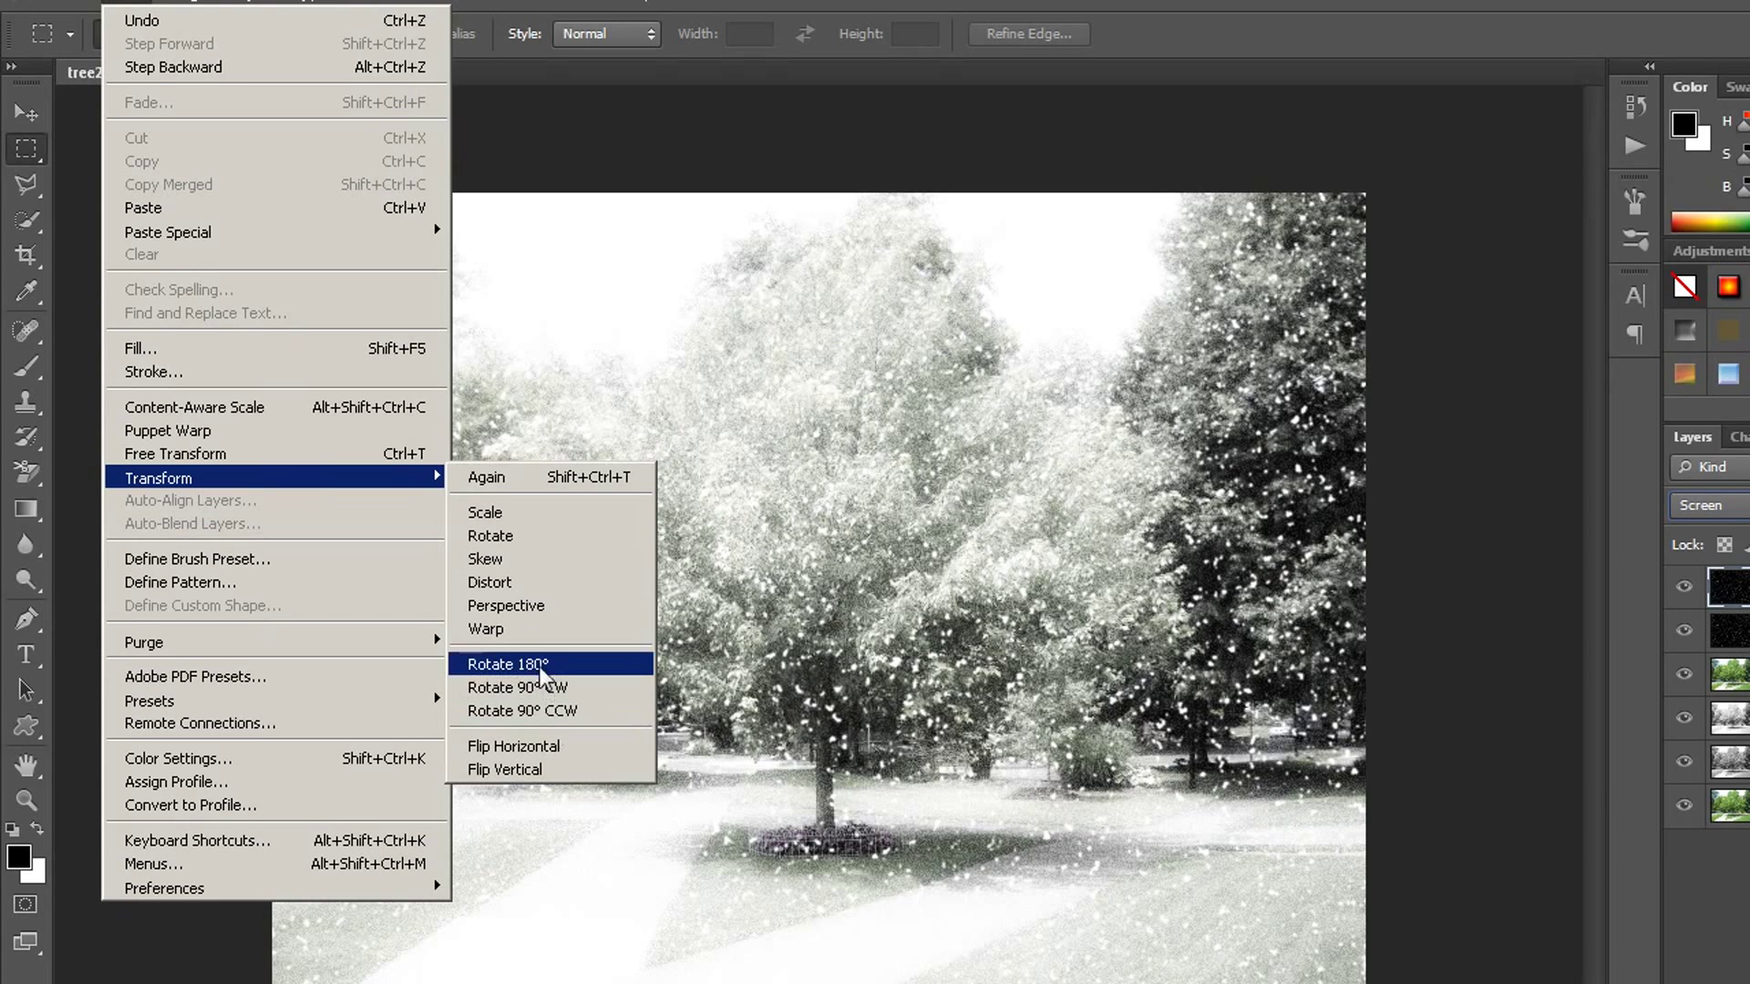
pyautogui.click(538, 663)
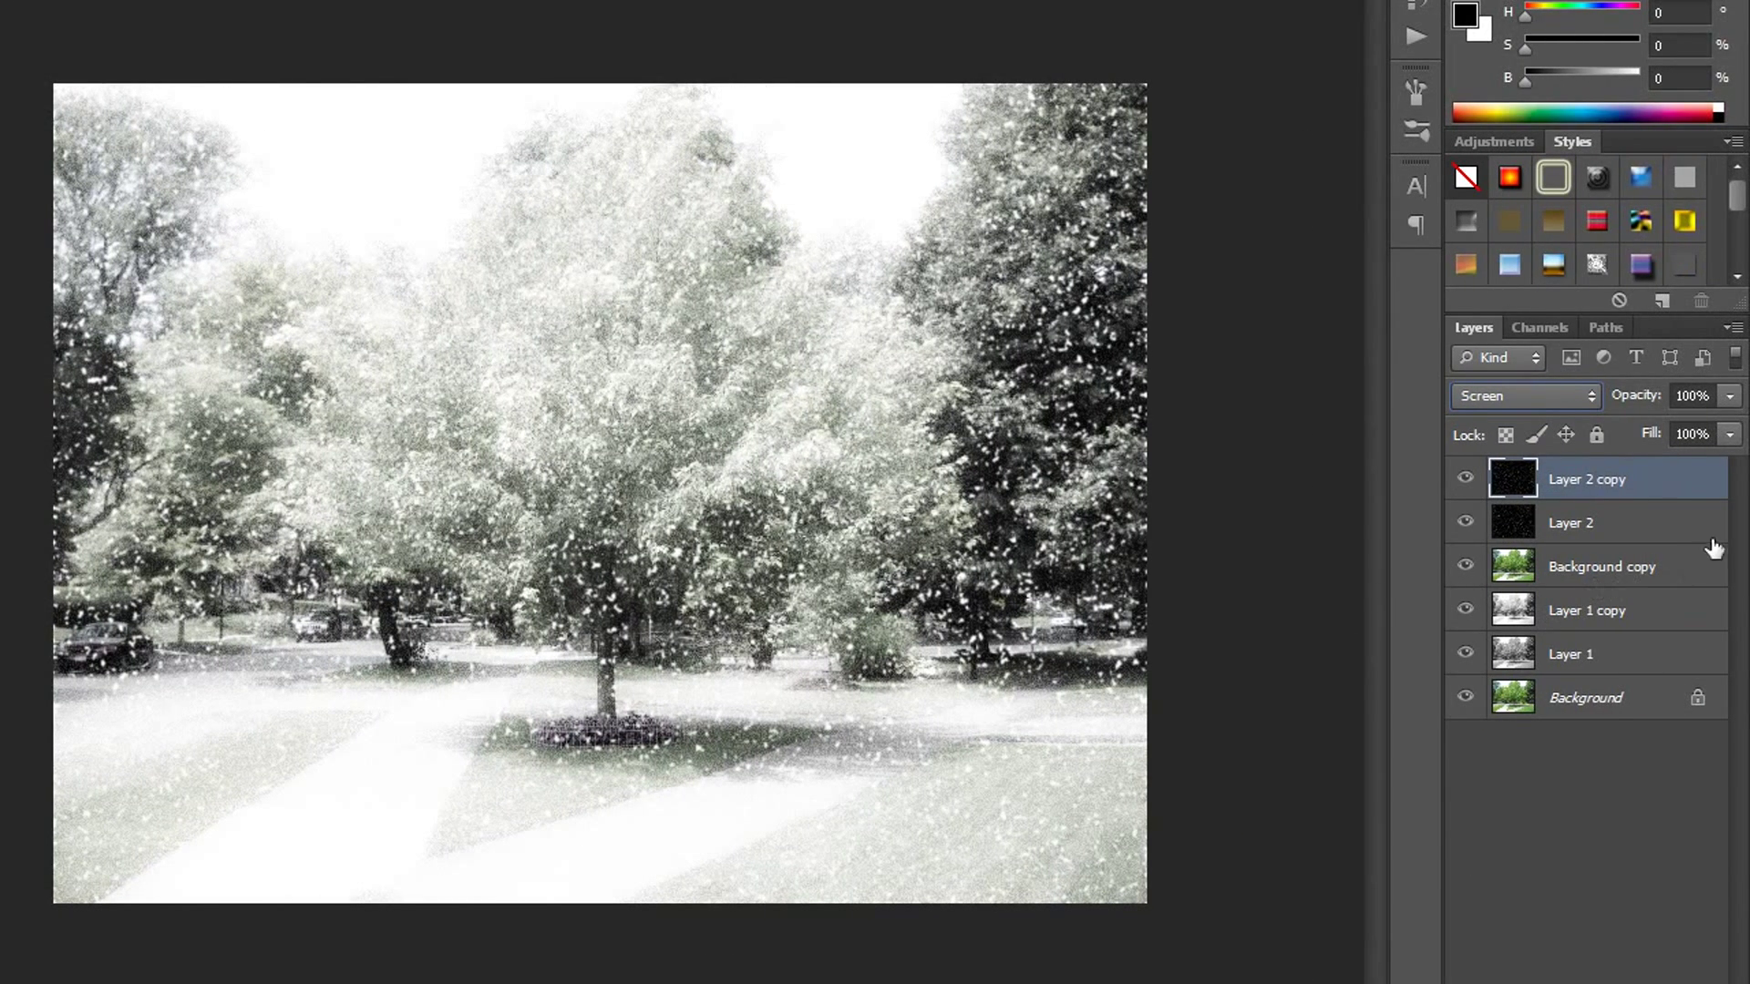
pyautogui.click(1729, 397)
pyautogui.moveTo(1729, 423); pyautogui.dragTo(1671, 424)
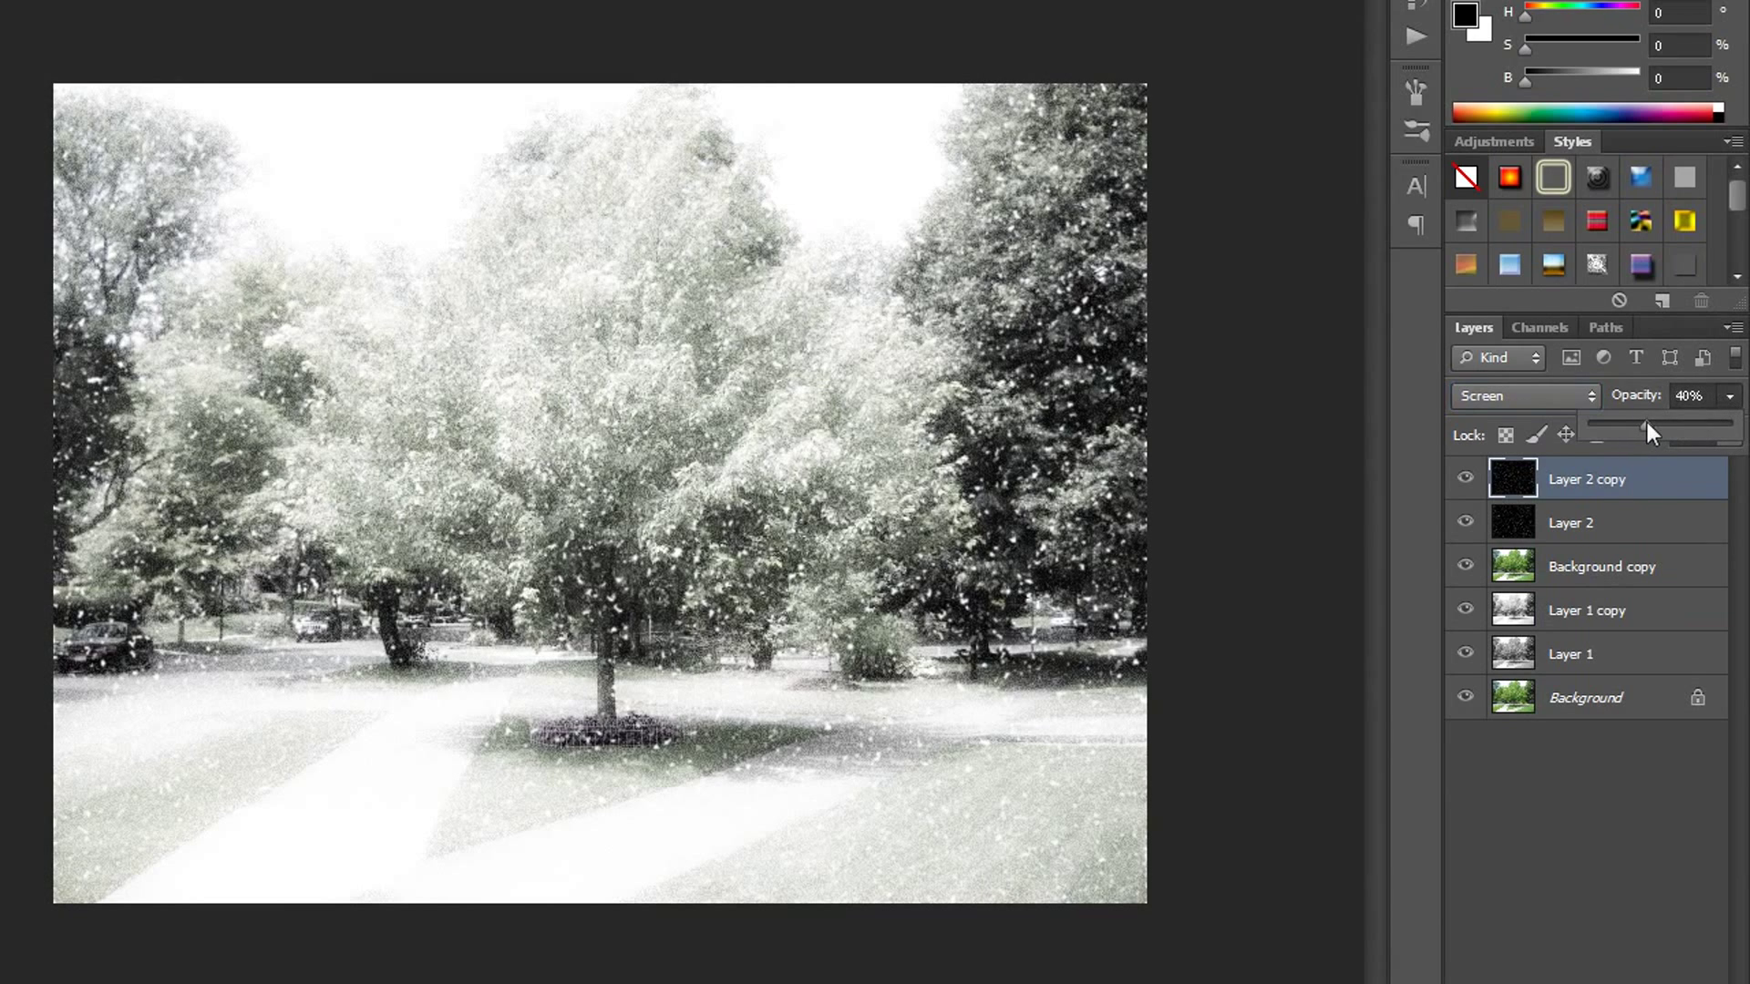
pyautogui.moveTo(1626, 432); pyautogui.dragTo(1650, 424)
# - Merge the snow and effect layers into Layer 2 copy, then toggle its visibility for before/after
pyautogui.keyDown('shift'); pyautogui.click(1634, 663); pyautogui.keyUp('shift')
pyautogui.rightClick(1636, 666)
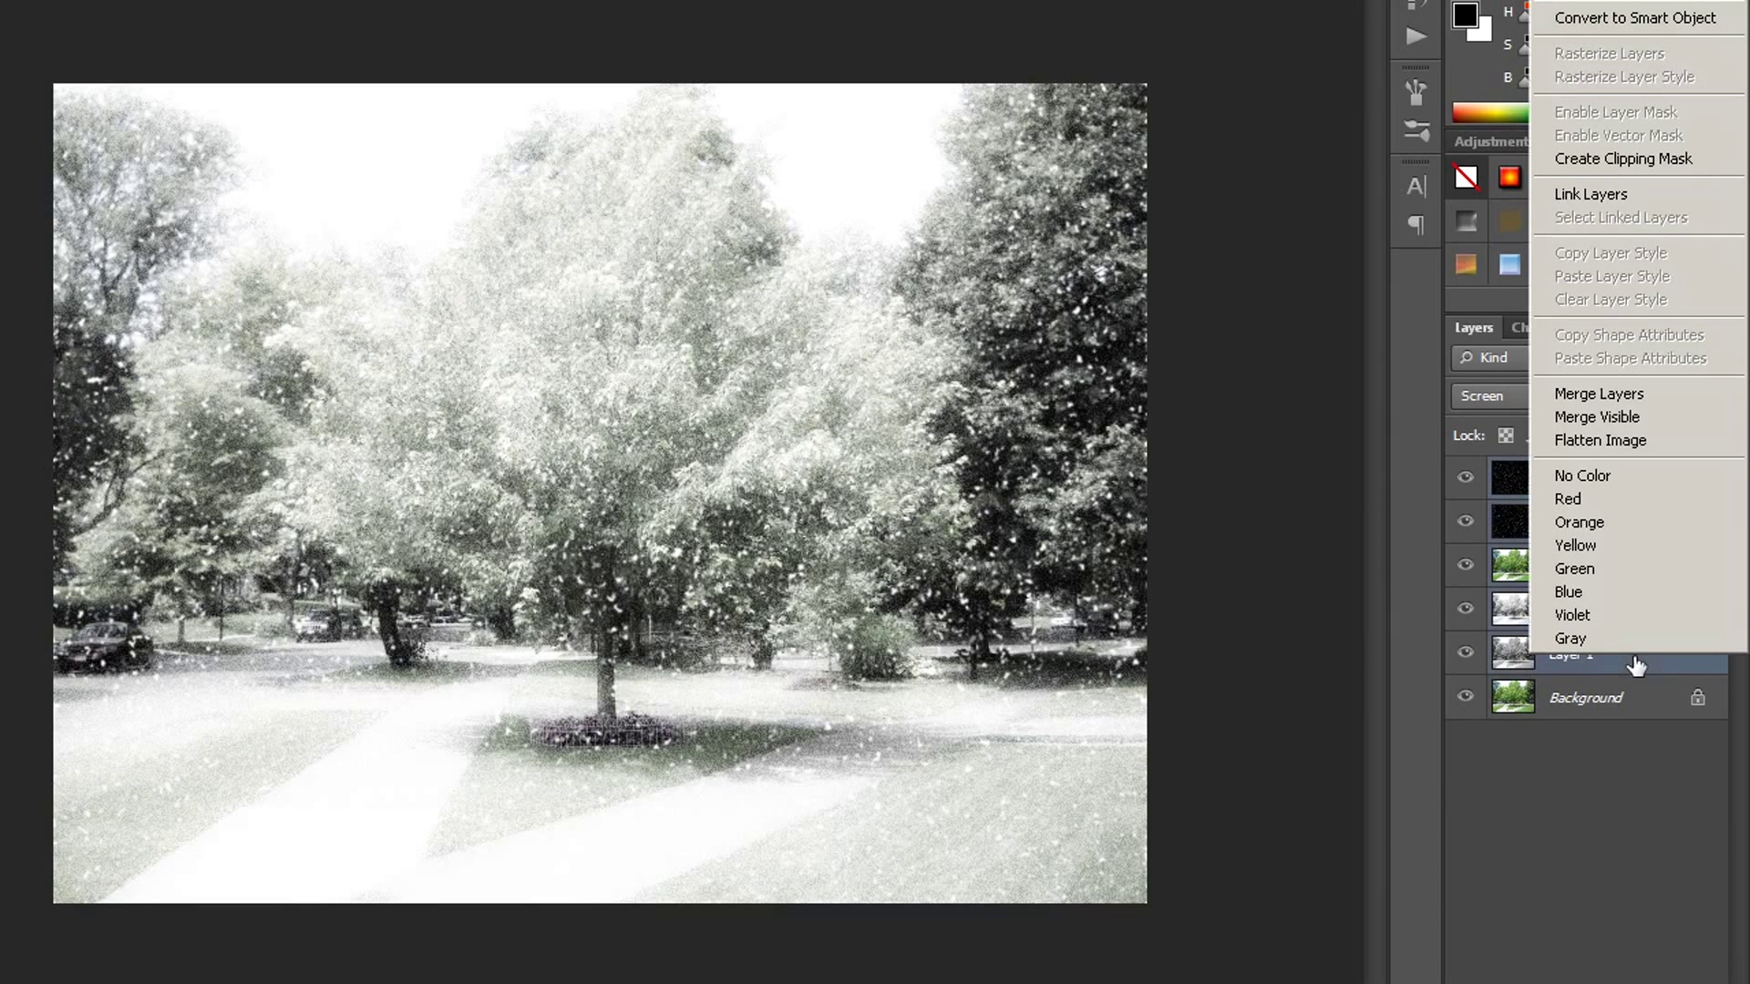
pyautogui.click(1627, 401)
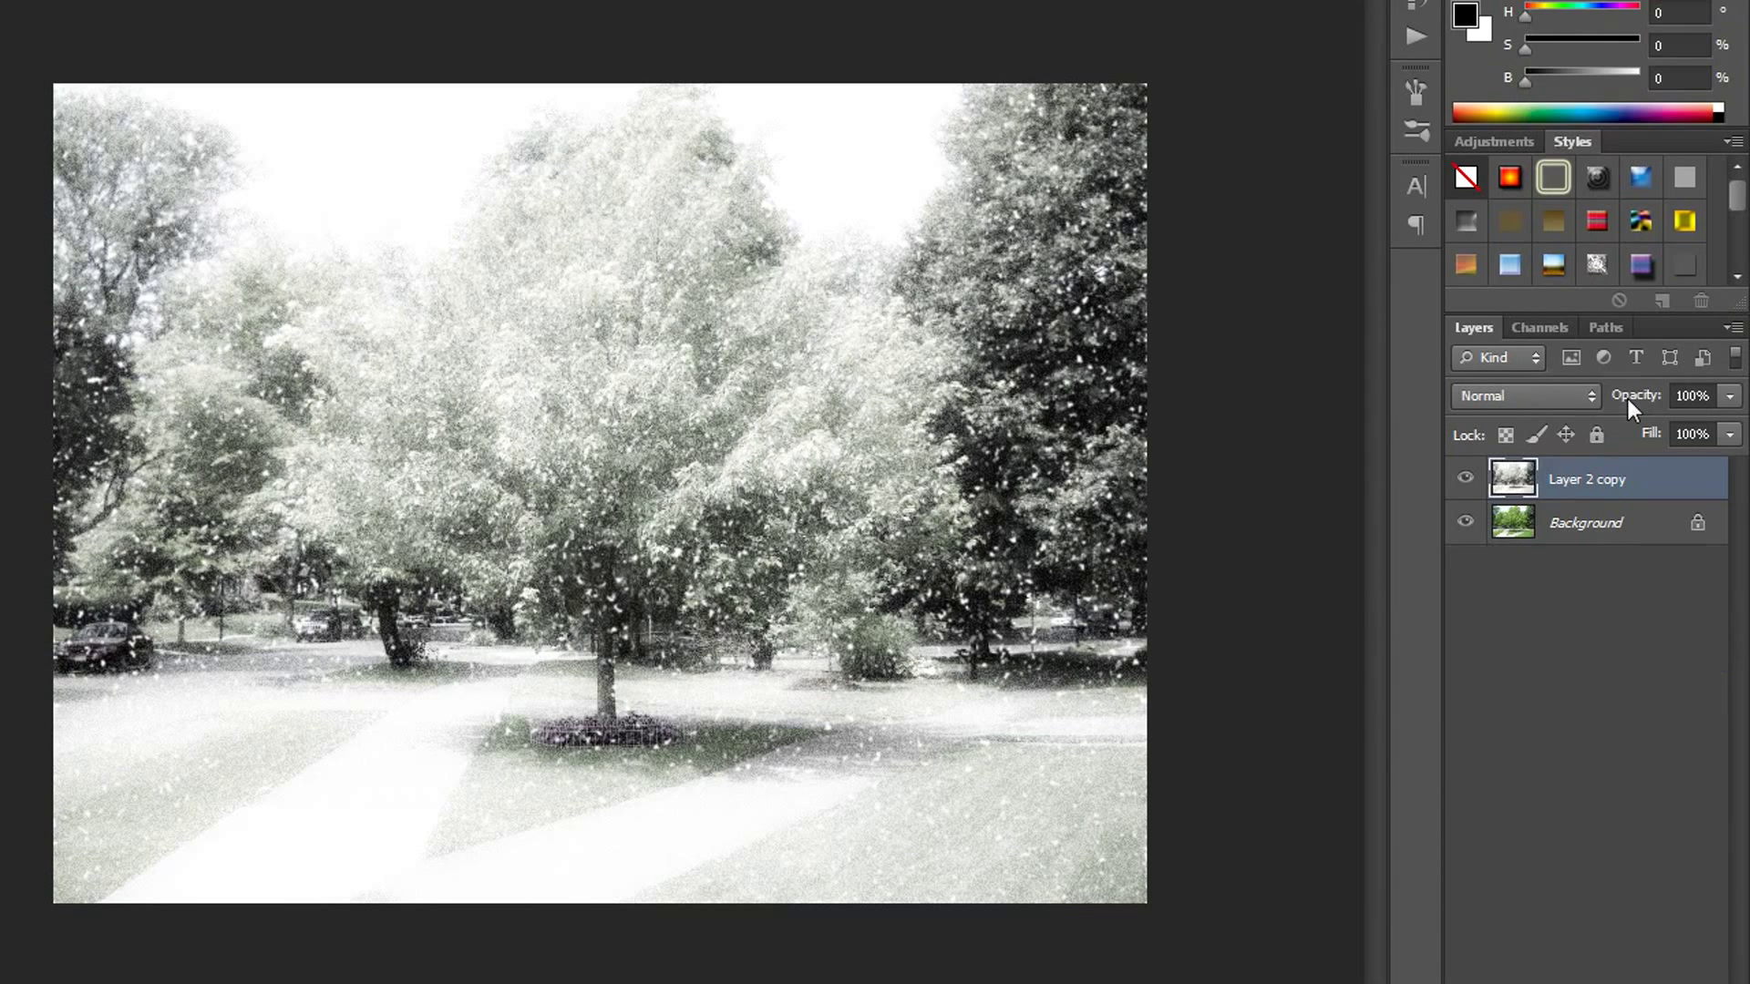
pyautogui.click(1463, 478)
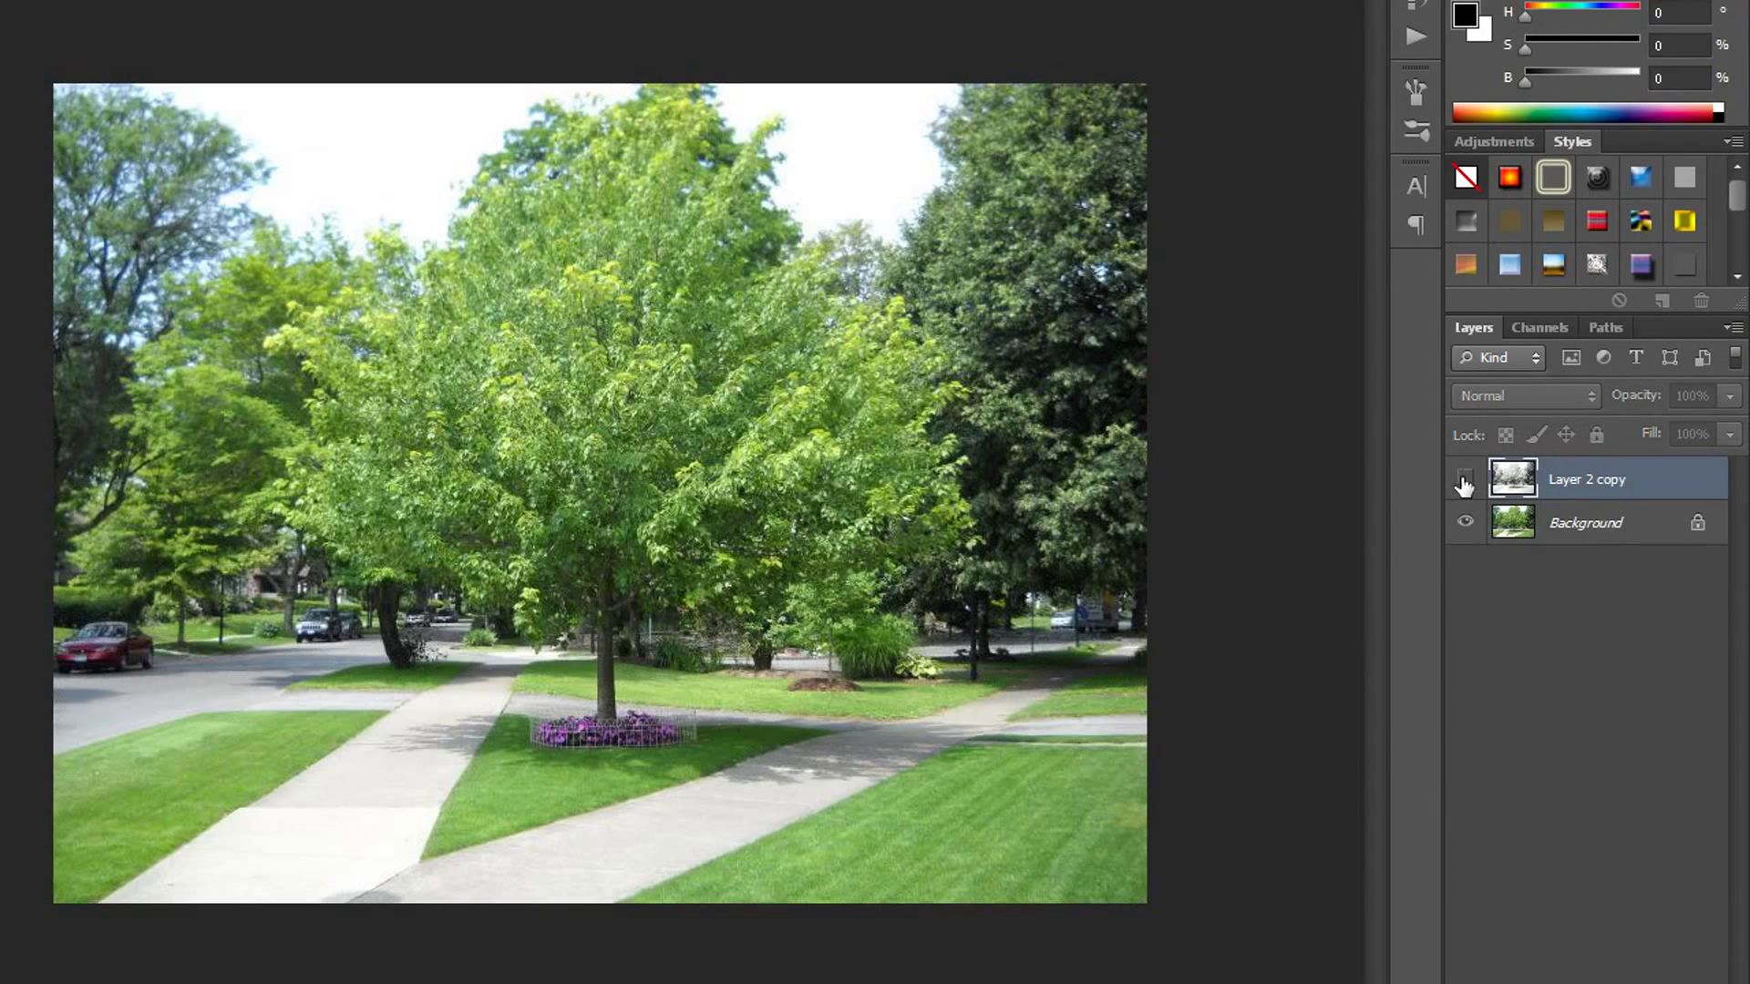
pyautogui.click(1464, 481)
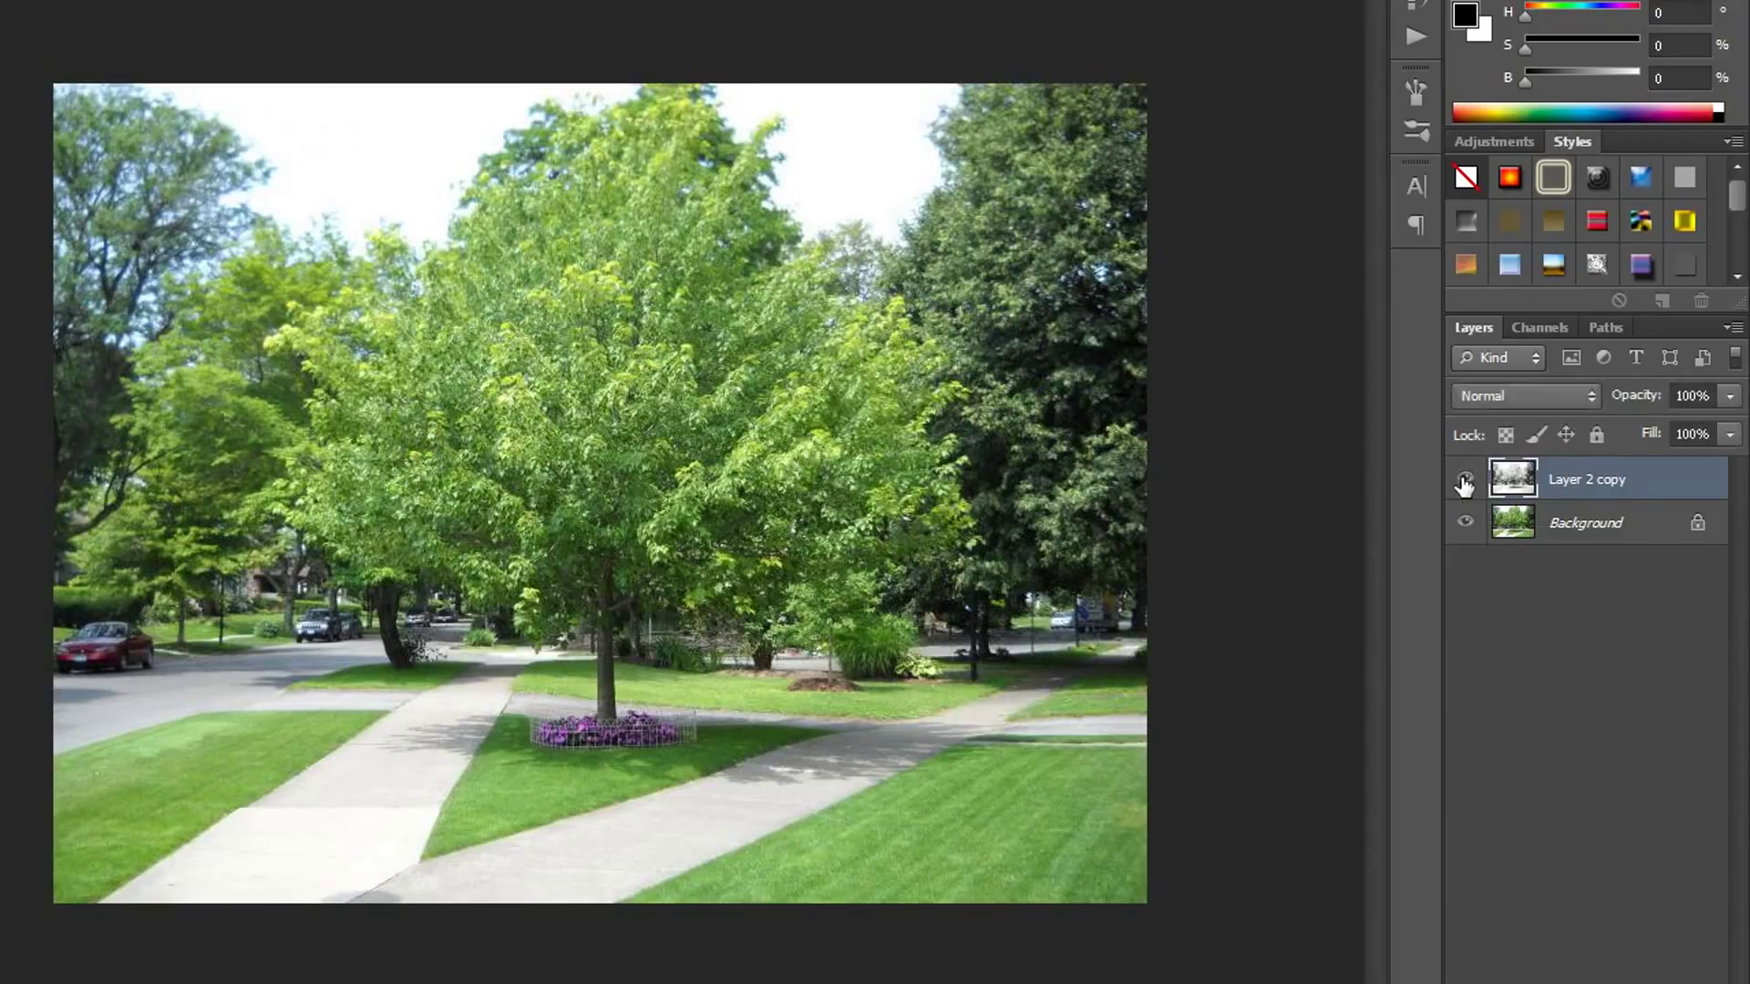